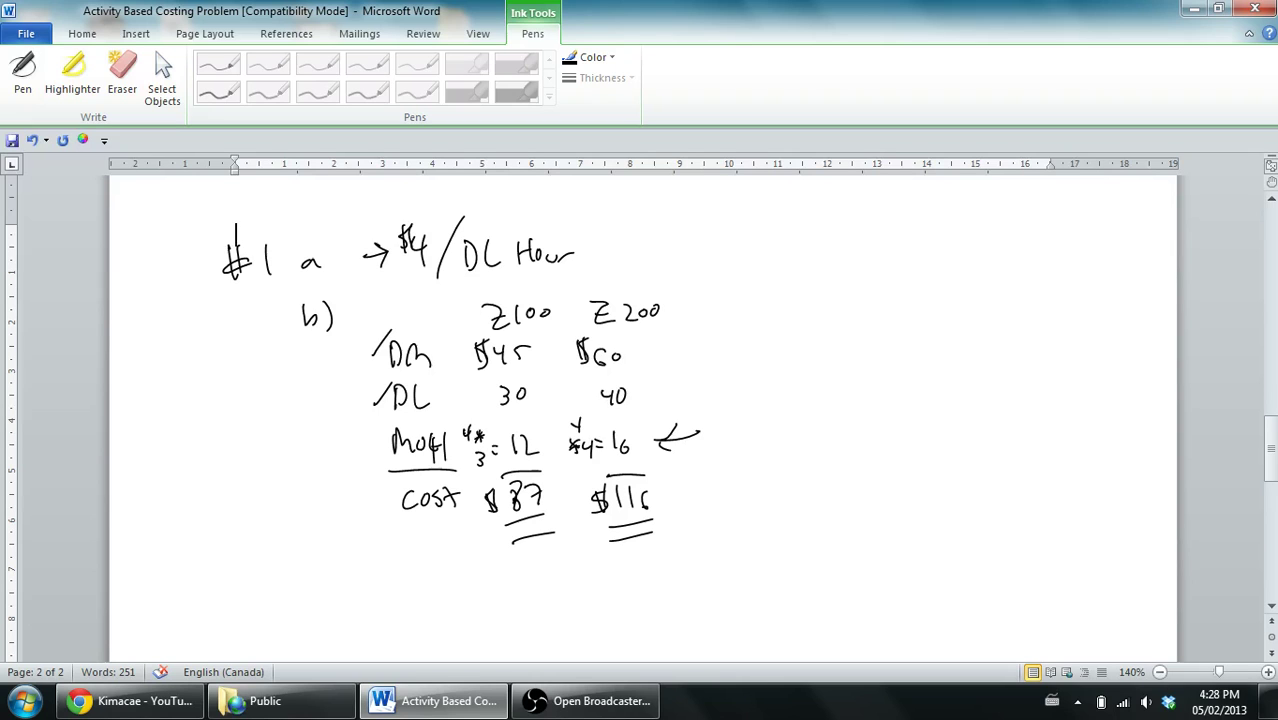
# Step: Undo the stray ink stroke, return to page 1's Required questions, and select the Pen
pyautogui.hotkey('ctrl', 'z')
pyautogui.moveTo(1266, 436)
pyautogui.mouseDown()
pyautogui.moveTo(1253, 356)
pyautogui.moveTo(1217, 320)
pyautogui.mouseUp()
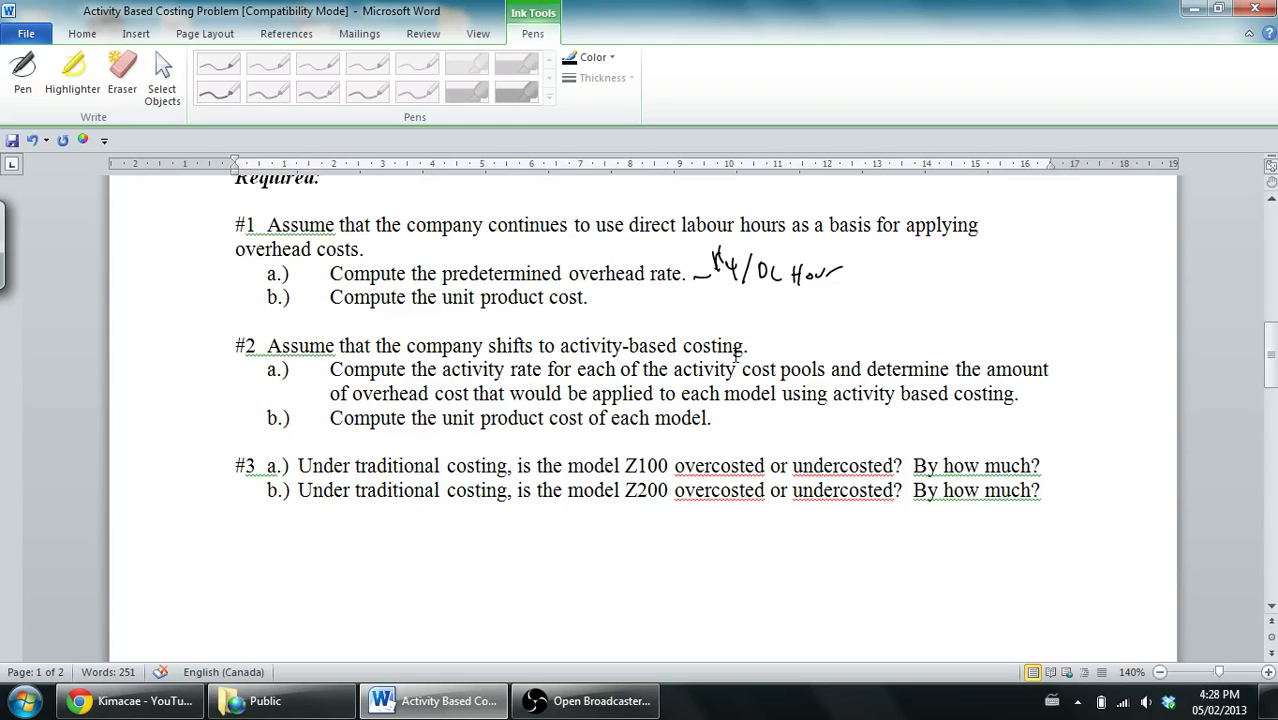
pyautogui.click(22, 75)
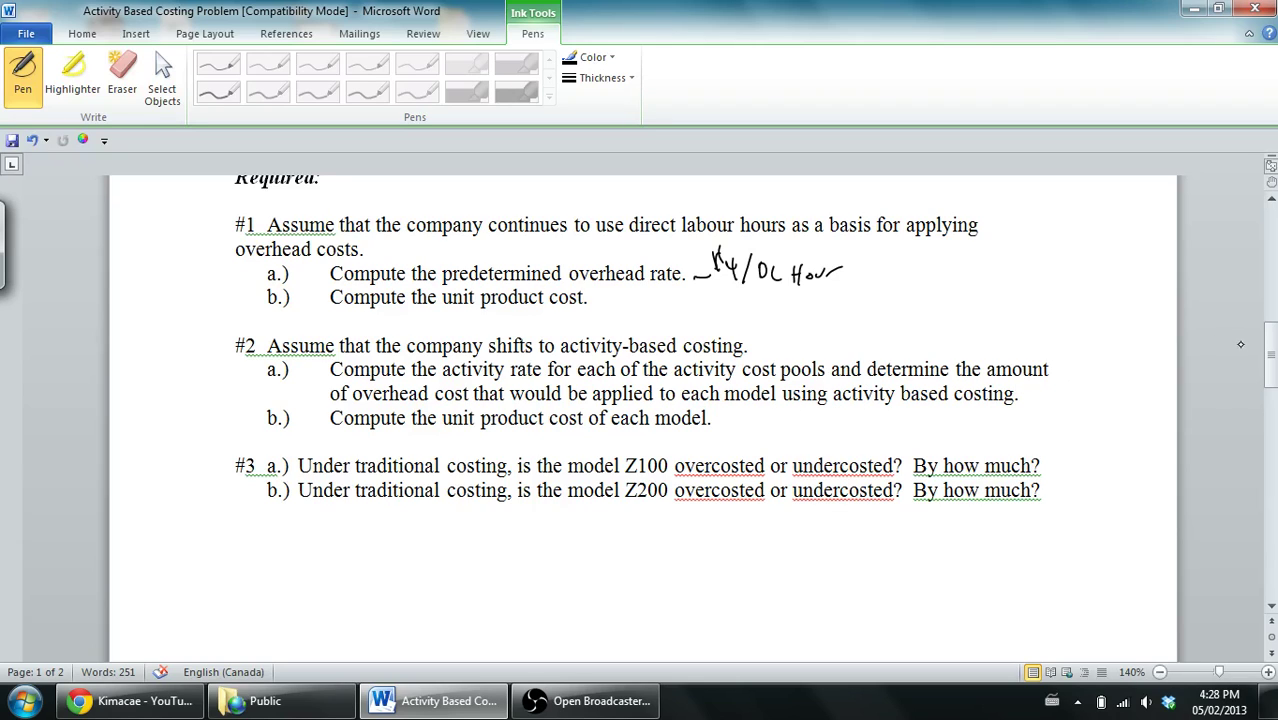
# Step: Circle $600,000 in ink, then underline the table's 360,000 and write 600,000 beneath it
pyautogui.moveTo(1262, 356); pyautogui.dragTo(1236, 298)
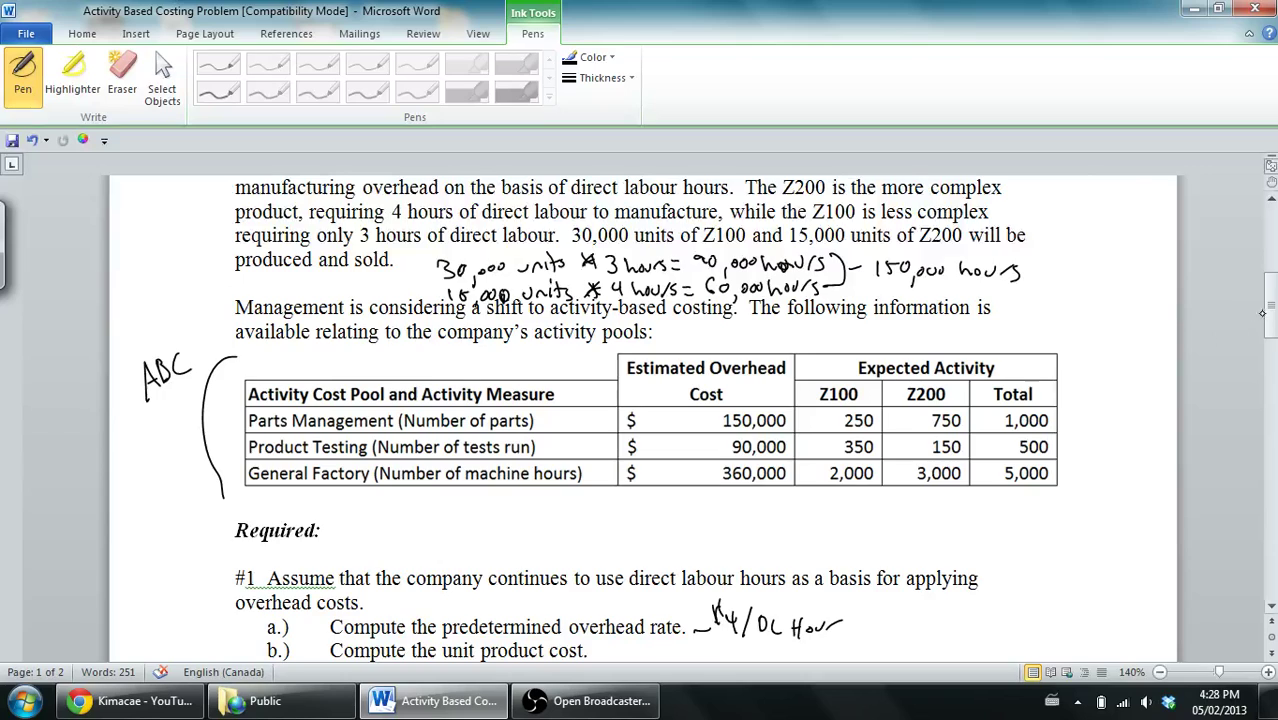
pyautogui.moveTo(1264, 305); pyautogui.dragTo(1214, 277)
pyautogui.moveTo(668, 288)
pyautogui.mouseDown()
pyautogui.moveTo(625, 283)
pyautogui.moveTo(666, 250)
pyautogui.mouseUp()
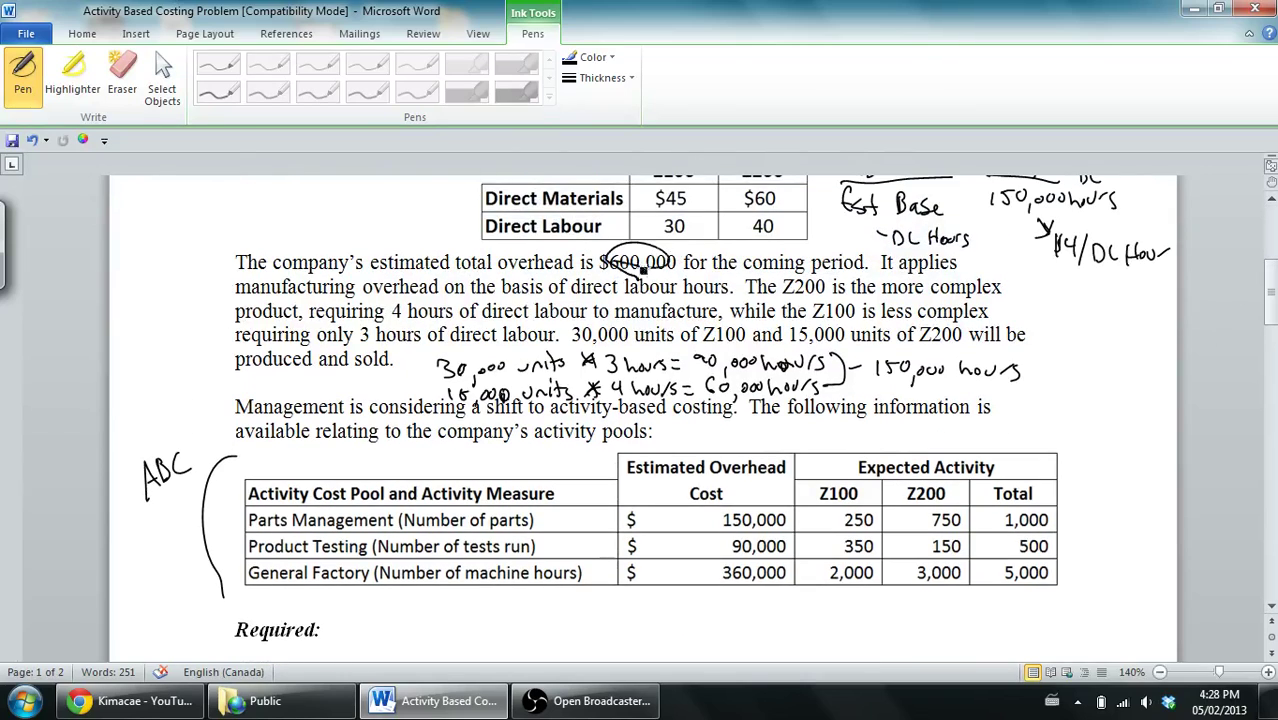
pyautogui.scroll(-5, 1227, 309)
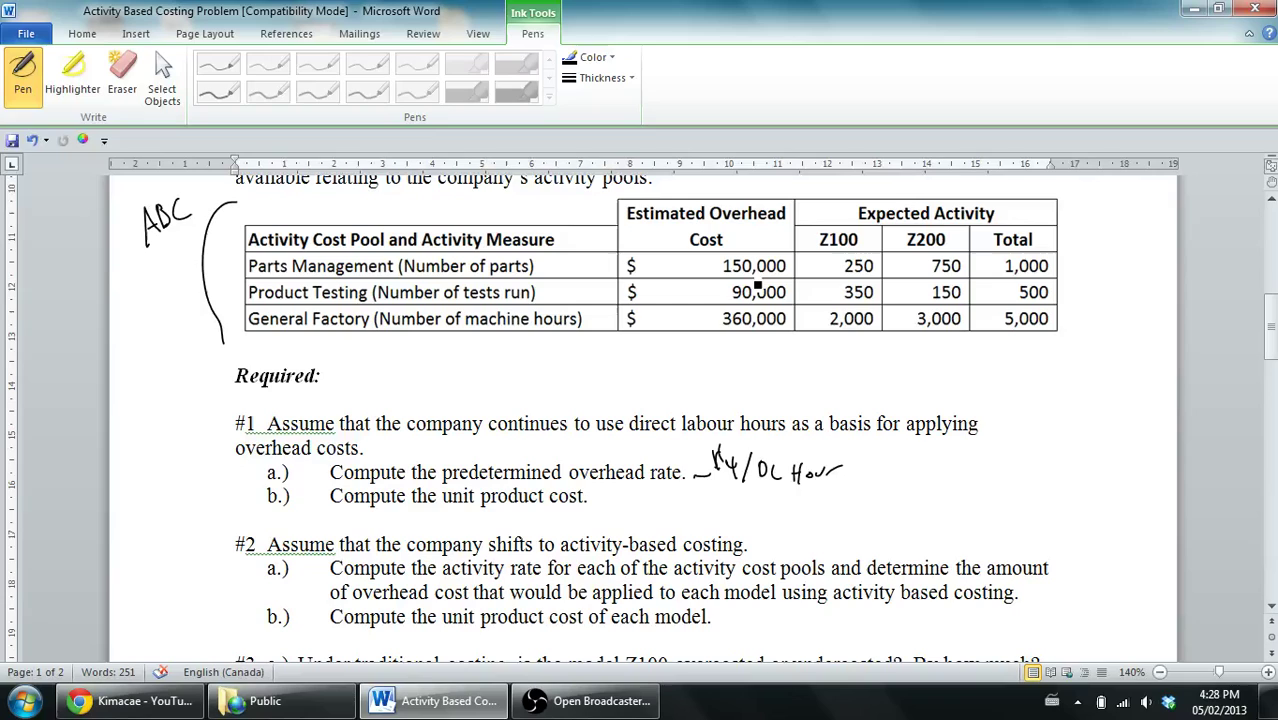
pyautogui.moveTo(709, 341); pyautogui.dragTo(805, 337)
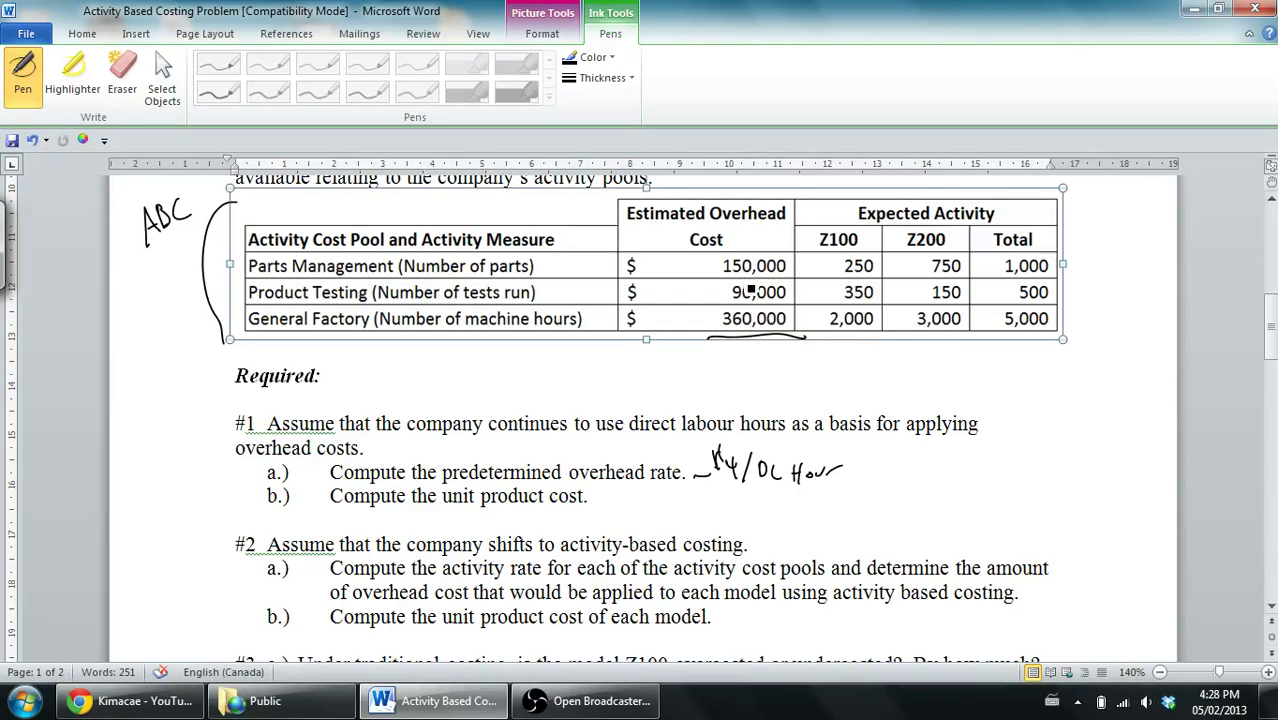
pyautogui.moveTo(725, 358)
pyautogui.mouseDown()
pyautogui.moveTo(788, 352)
pyautogui.moveTo(742, 362)
pyautogui.moveTo(725, 382)
pyautogui.moveTo(790, 374)
pyautogui.mouseUp()
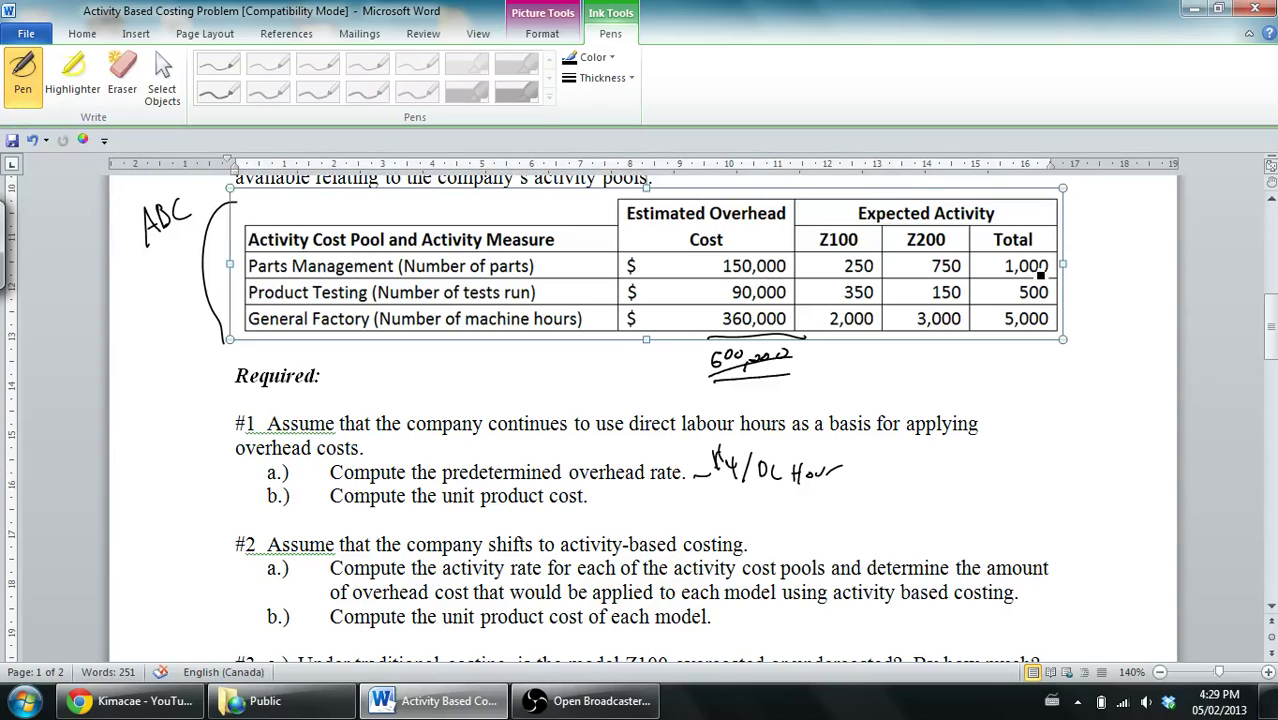
# Step: Handwrite 150,000 ÷ 1,000 = $150/part in the margin beside the parts row
pyautogui.moveTo(1067, 262); pyautogui.dragTo(1169, 262)
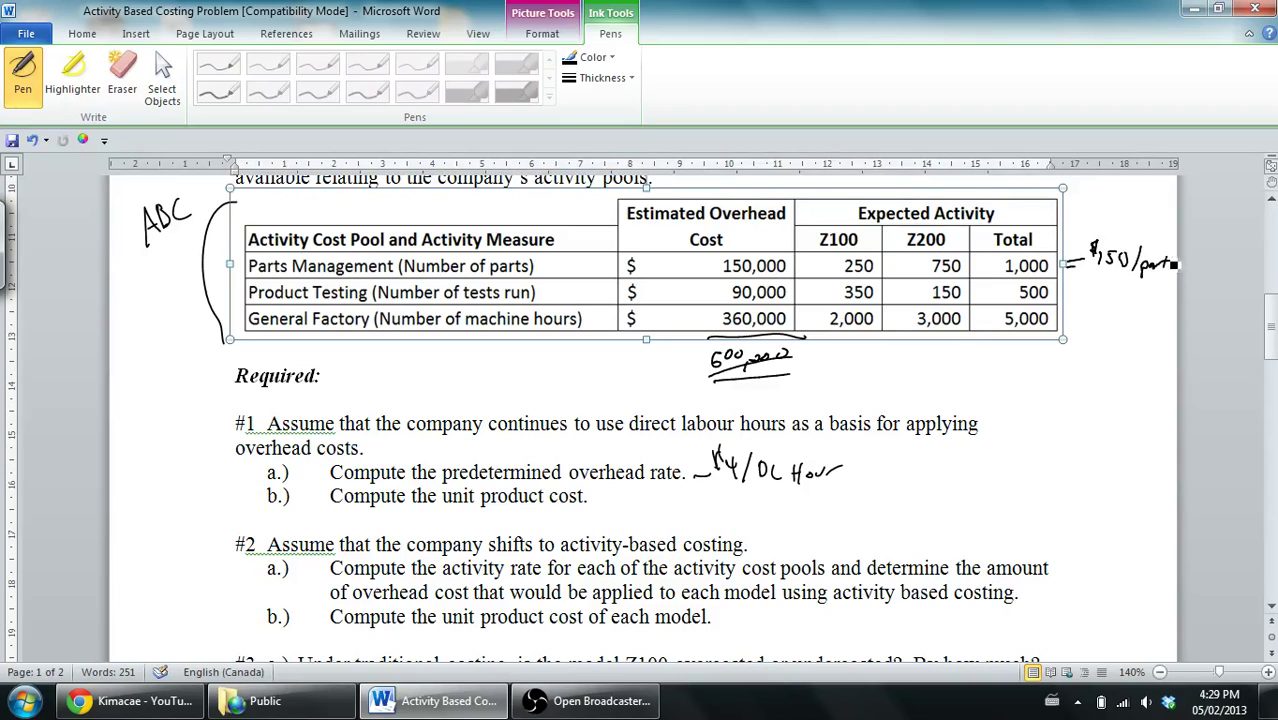
pyautogui.moveTo(1083, 204)
pyautogui.mouseDown()
pyautogui.moveTo(1084, 219)
pyautogui.moveTo(1104, 207)
pyautogui.moveTo(1113, 221)
pyautogui.moveTo(1130, 206)
pyautogui.mouseUp()
pyautogui.moveTo(1140, 205)
pyautogui.mouseDown()
pyautogui.moveTo(1121, 239)
pyautogui.moveTo(1149, 229)
pyautogui.mouseUp()
pyautogui.moveTo(1156, 228); pyautogui.dragTo(1161, 230)
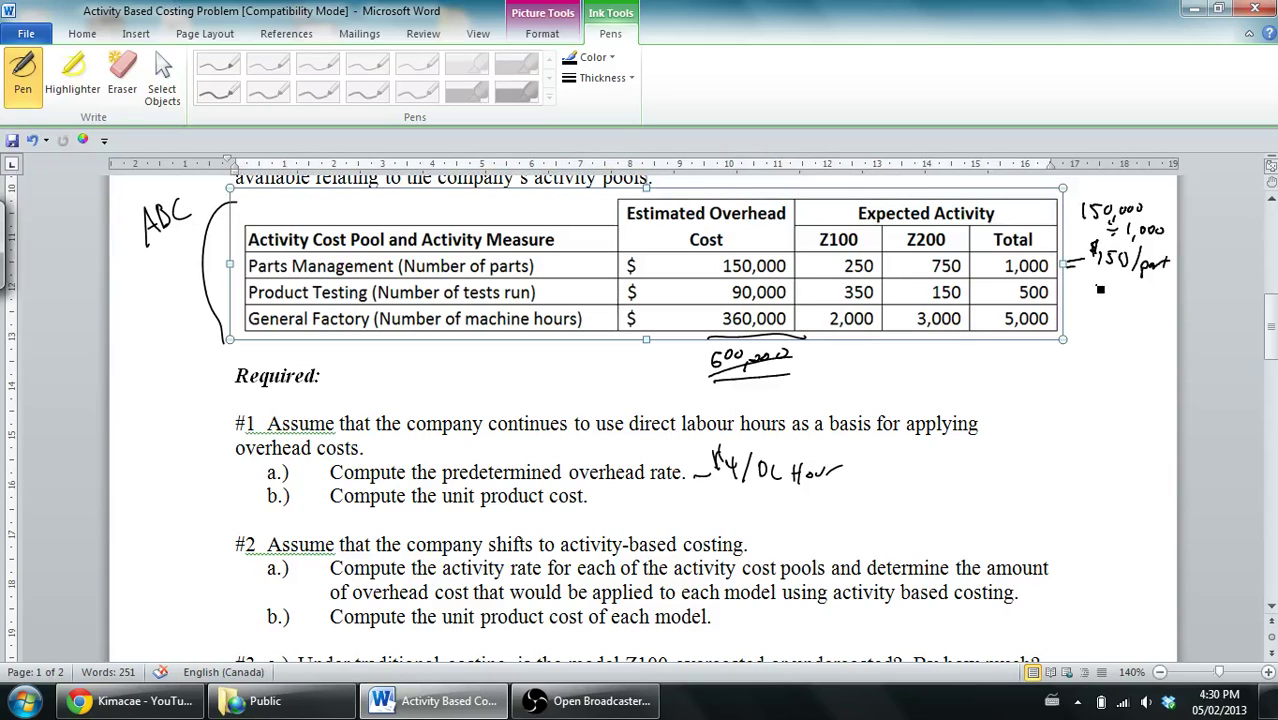
# Step: Handwrite $180/test in the margin beside the product testing row
pyautogui.moveTo(1100, 283)
pyautogui.mouseDown()
pyautogui.moveTo(1101, 300)
pyautogui.moveTo(1121, 289)
pyautogui.moveTo(1084, 294)
pyautogui.mouseUp()
pyautogui.moveTo(1090, 276)
pyautogui.mouseDown()
pyautogui.moveTo(1089, 298)
pyautogui.moveTo(1148, 300)
pyautogui.mouseUp()
pyautogui.moveTo(1138, 291); pyautogui.dragTo(1160, 300)
pyautogui.moveTo(1166, 285); pyautogui.dragTo(1165, 300)
pyautogui.moveTo(1161, 292); pyautogui.dragTo(1171, 291)
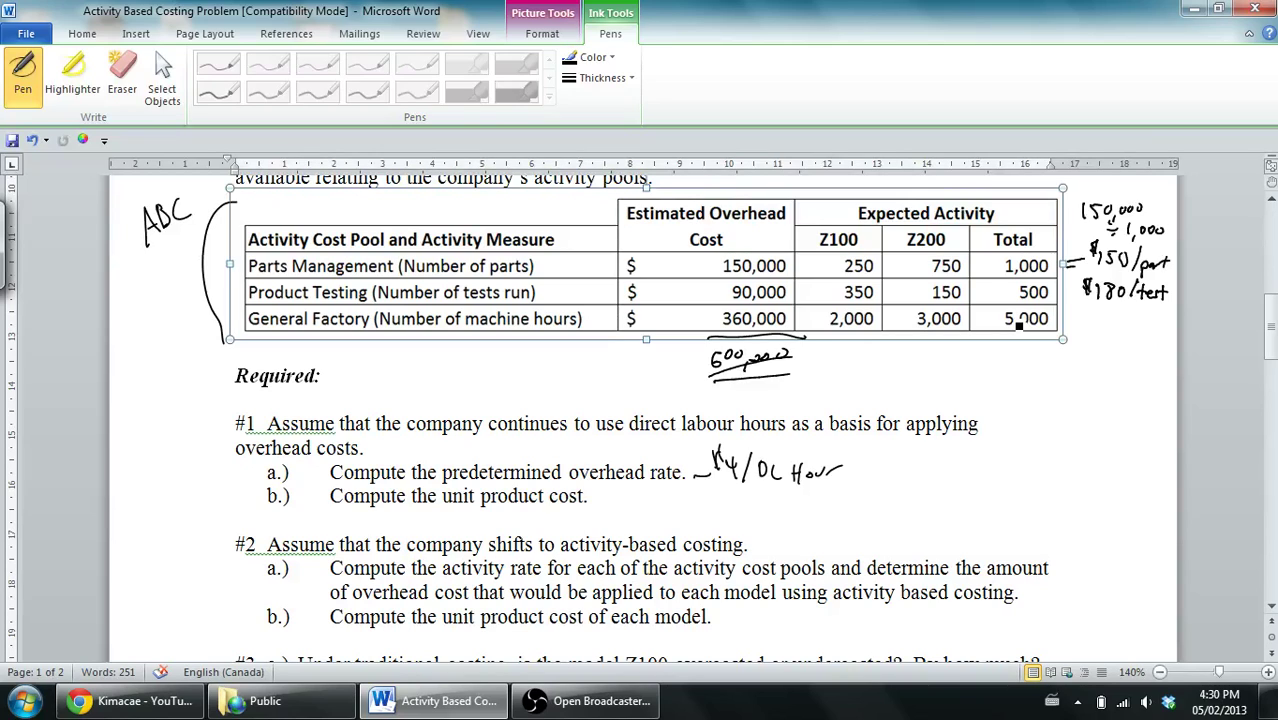
# Step: Launch Calculator from the Start menu and enter 360000
pyautogui.press('super')
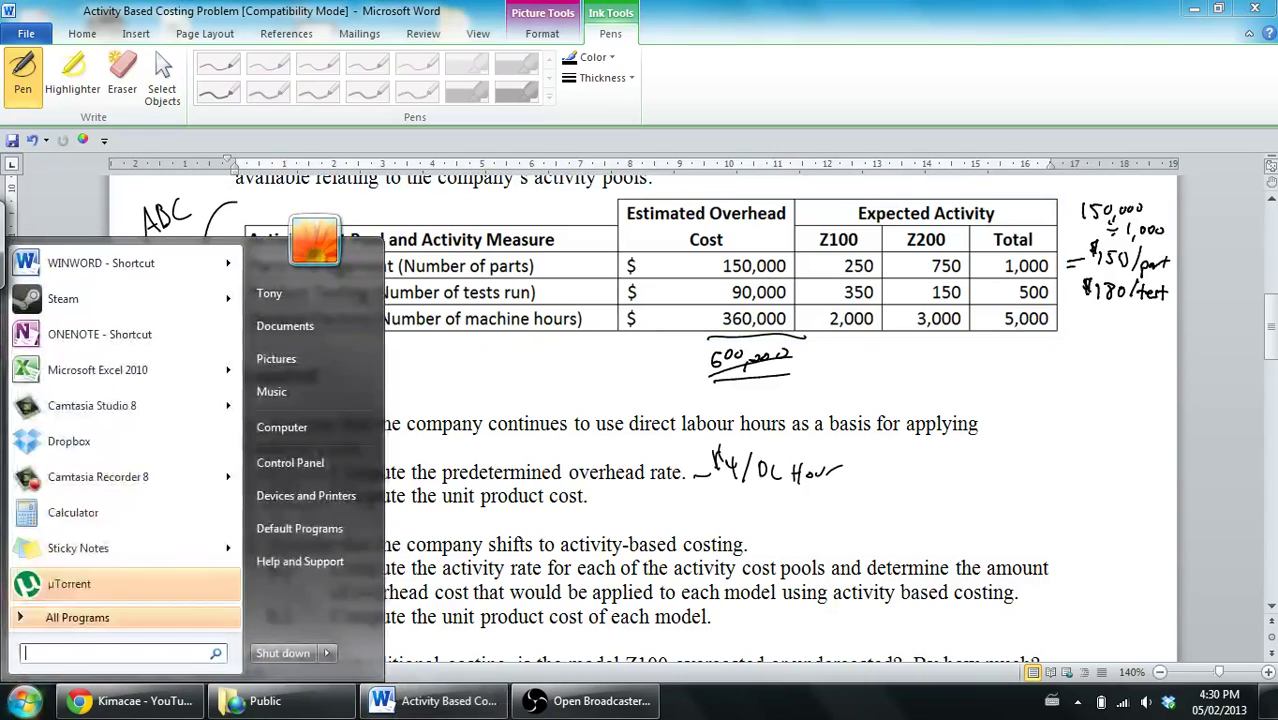
pyautogui.click(148, 498)
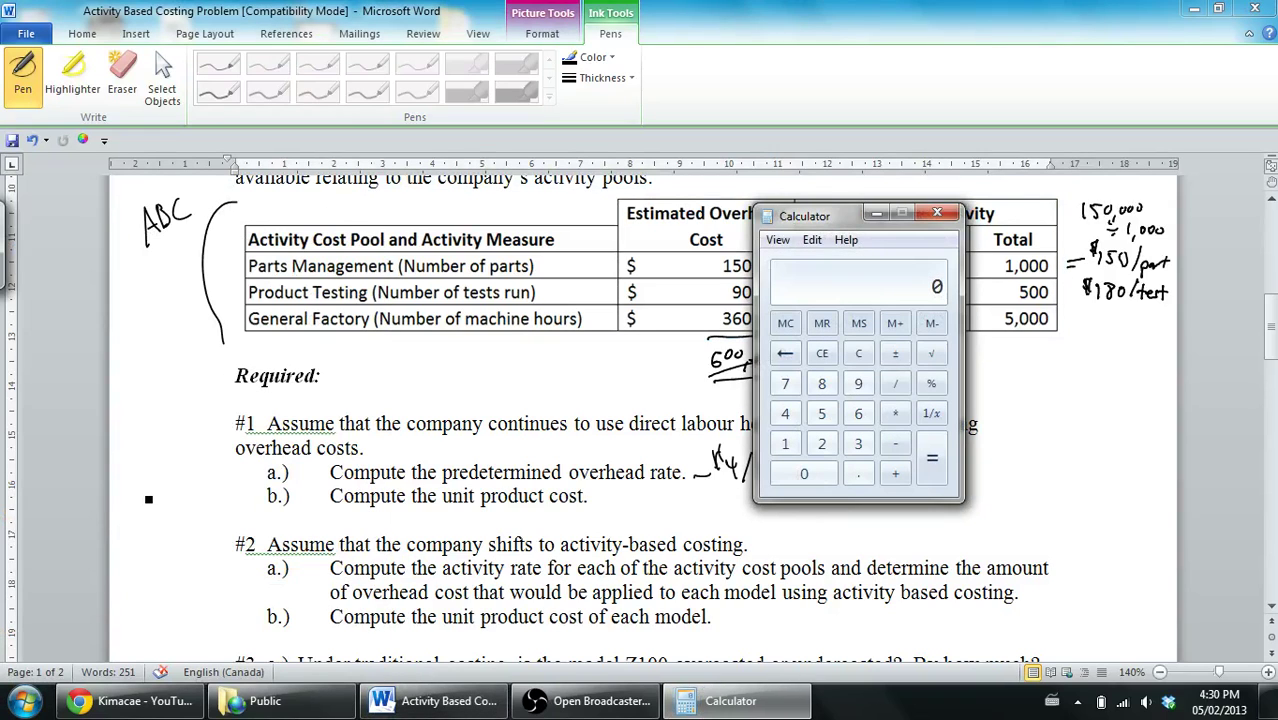
pyautogui.click(858, 443)
pyautogui.click(858, 413)
pyautogui.click(804, 473)
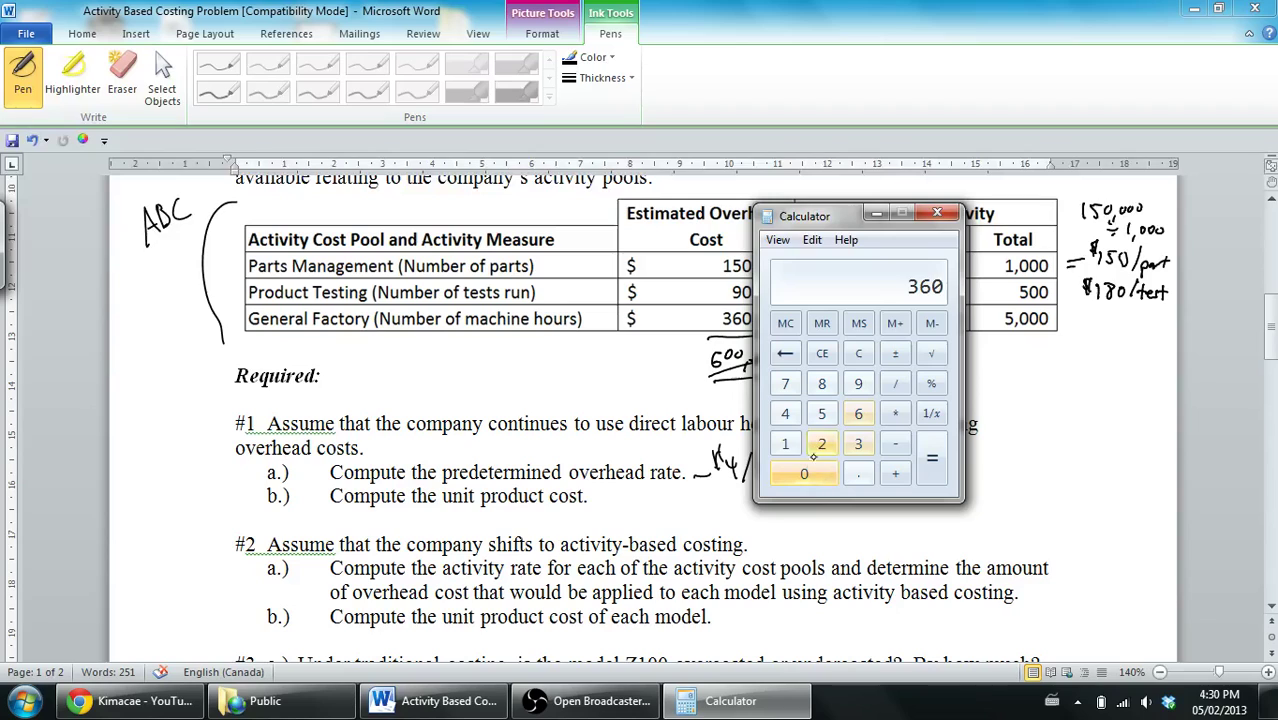
pyautogui.doubleClick(804, 474)
pyautogui.click(804, 474)
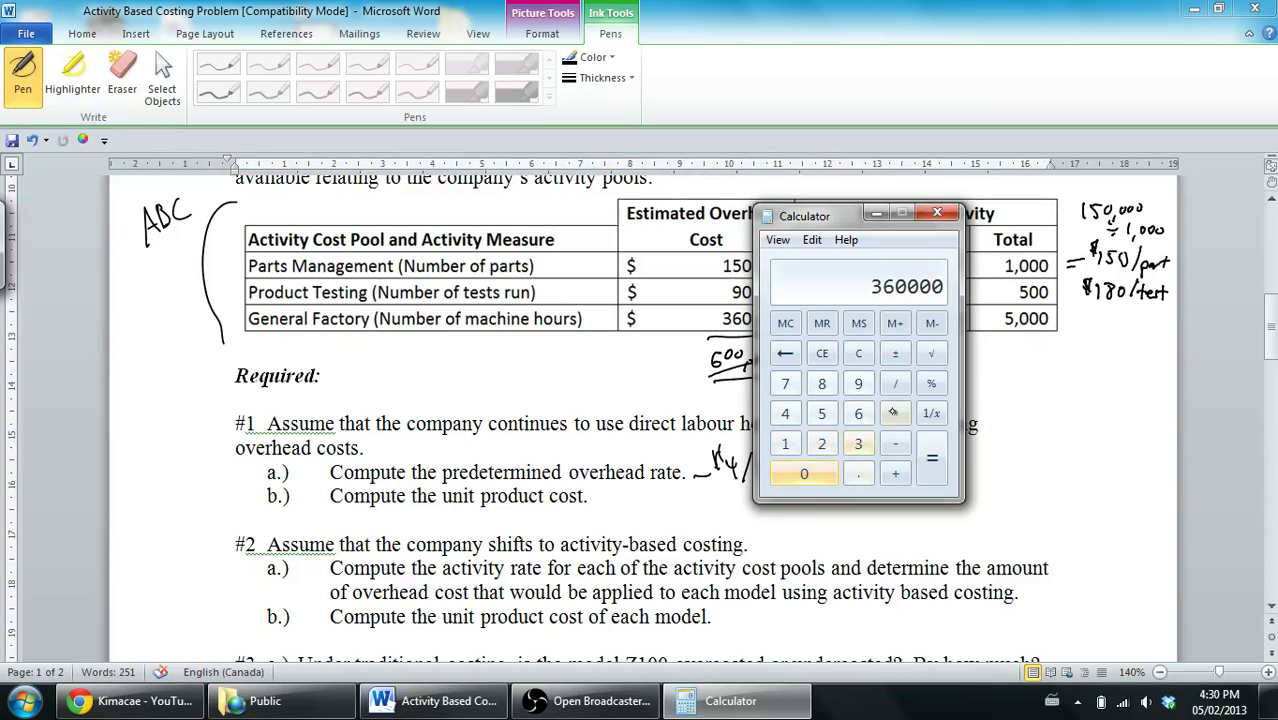
# Step: Divide by 5000 to get 72, close Calculator, and begin writing 72 in the margin
pyautogui.click(897, 385)
pyautogui.click(822, 413)
pyautogui.click(810, 475)
pyautogui.doubleClick(810, 475)
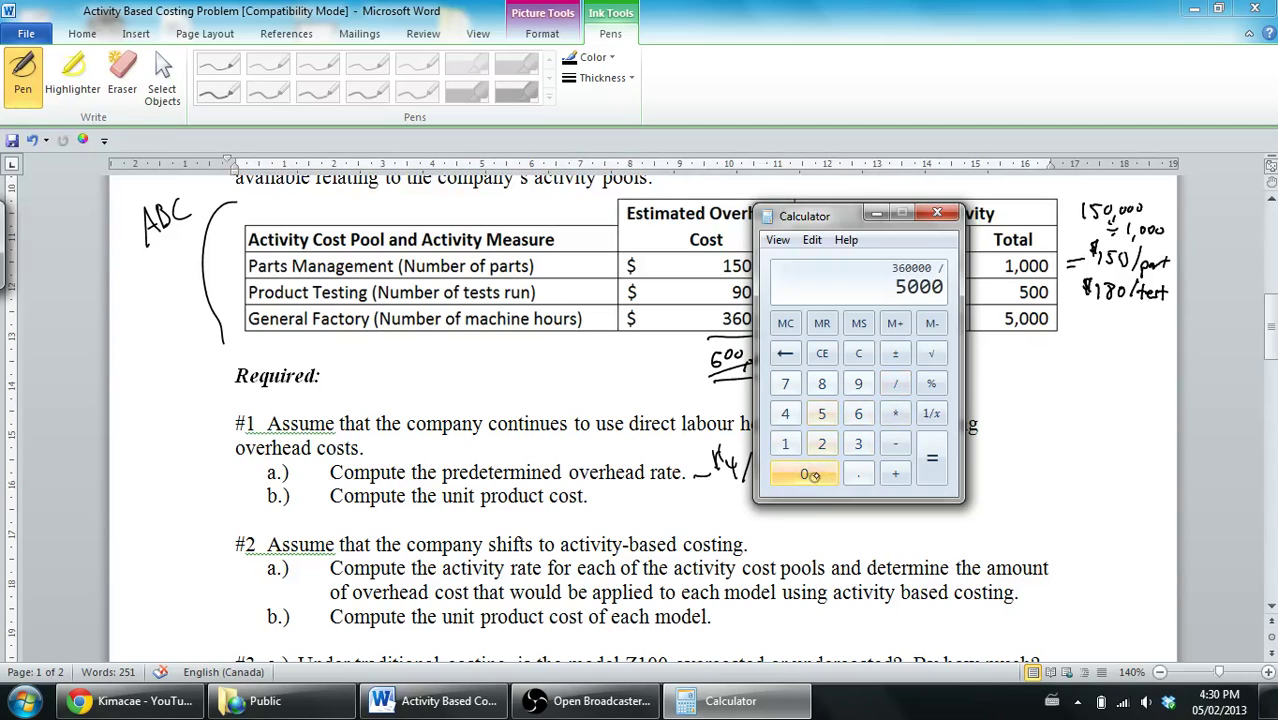
pyautogui.click(928, 440)
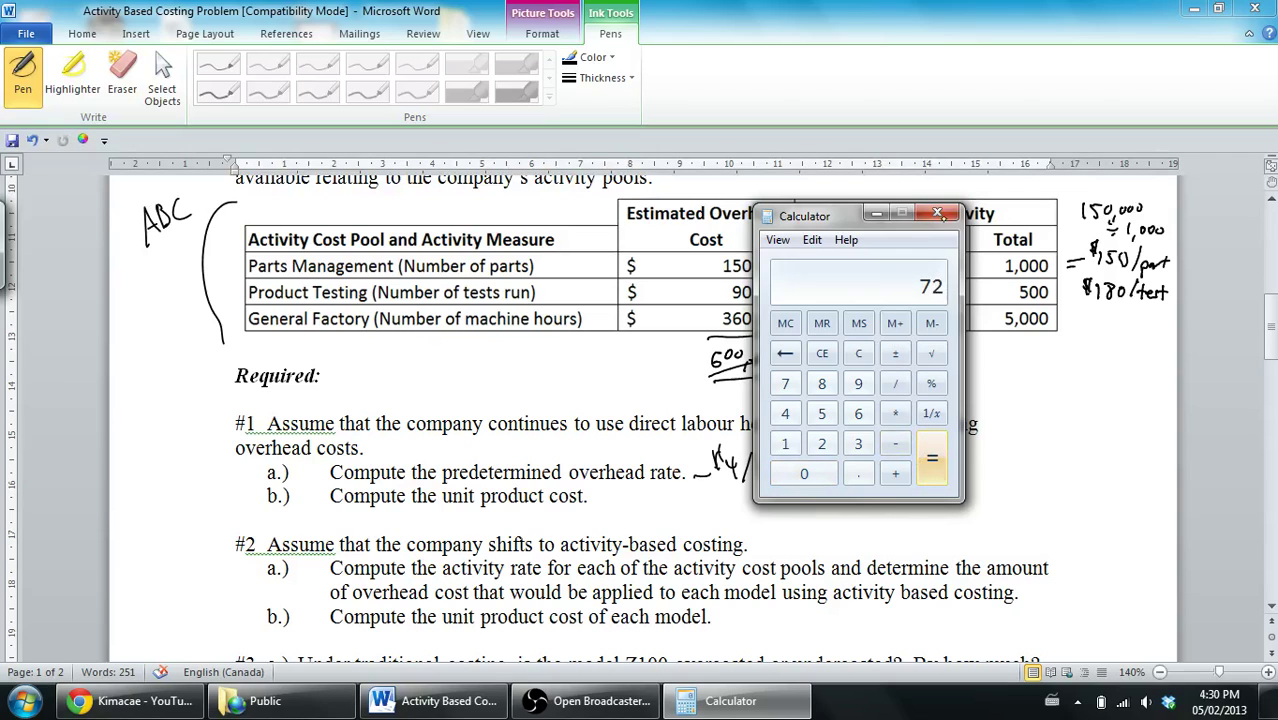
pyautogui.click(937, 212)
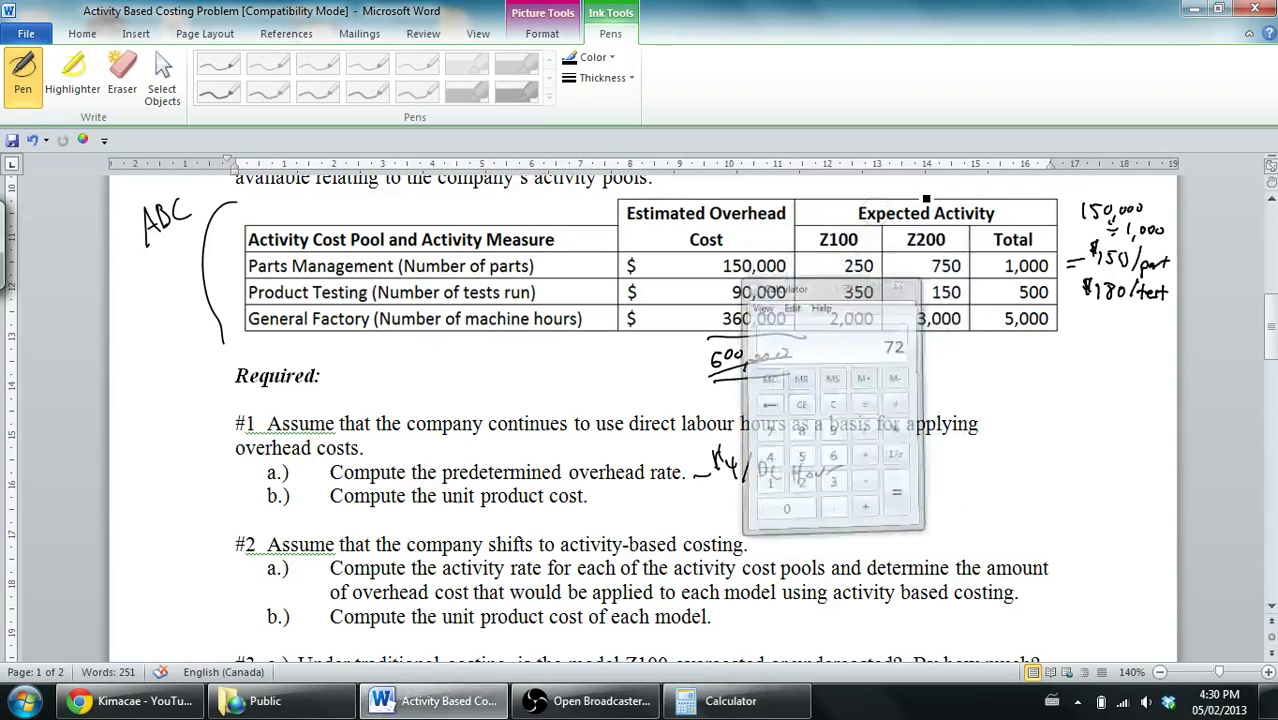
pyautogui.moveTo(1092, 316)
pyautogui.mouseDown()
pyautogui.moveTo(1122, 334)
pyautogui.moveTo(1096, 318)
pyautogui.moveTo(1173, 334)
pyautogui.mouseUp()
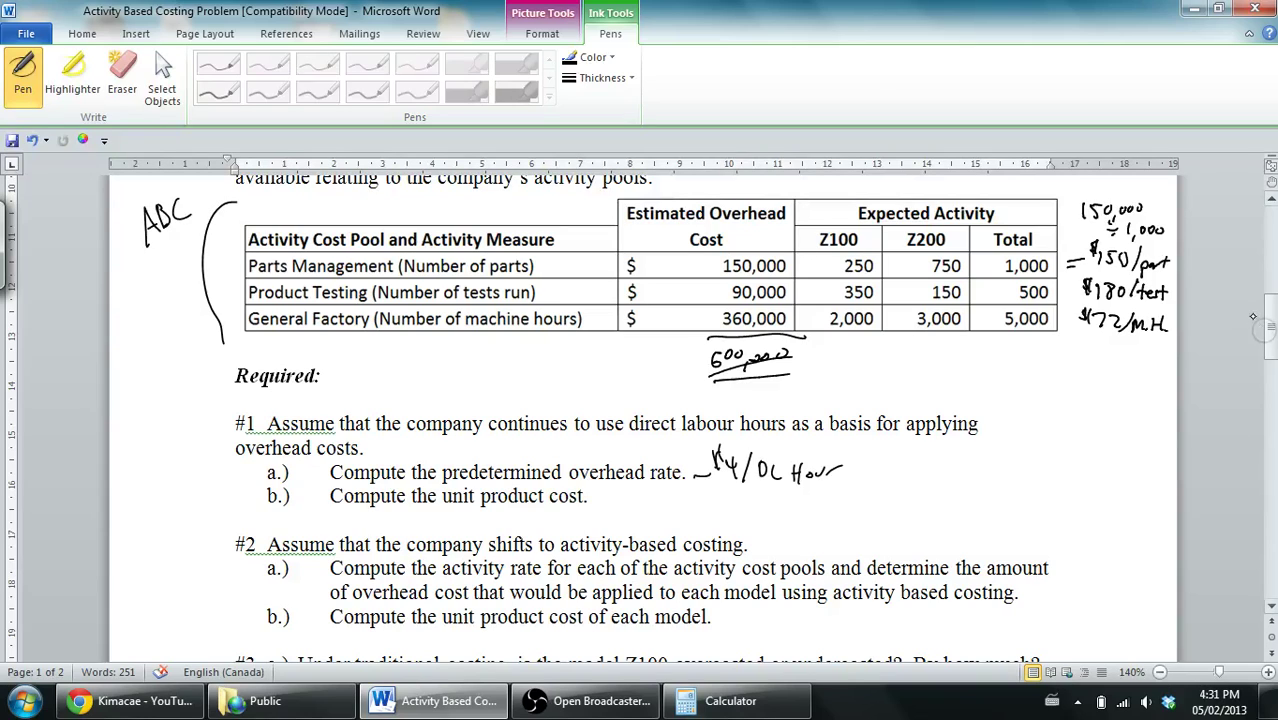
# Step: Draw a check mark beside question #2's heading, then scroll back up to the table
pyautogui.scroll(-2, 1254, 312)
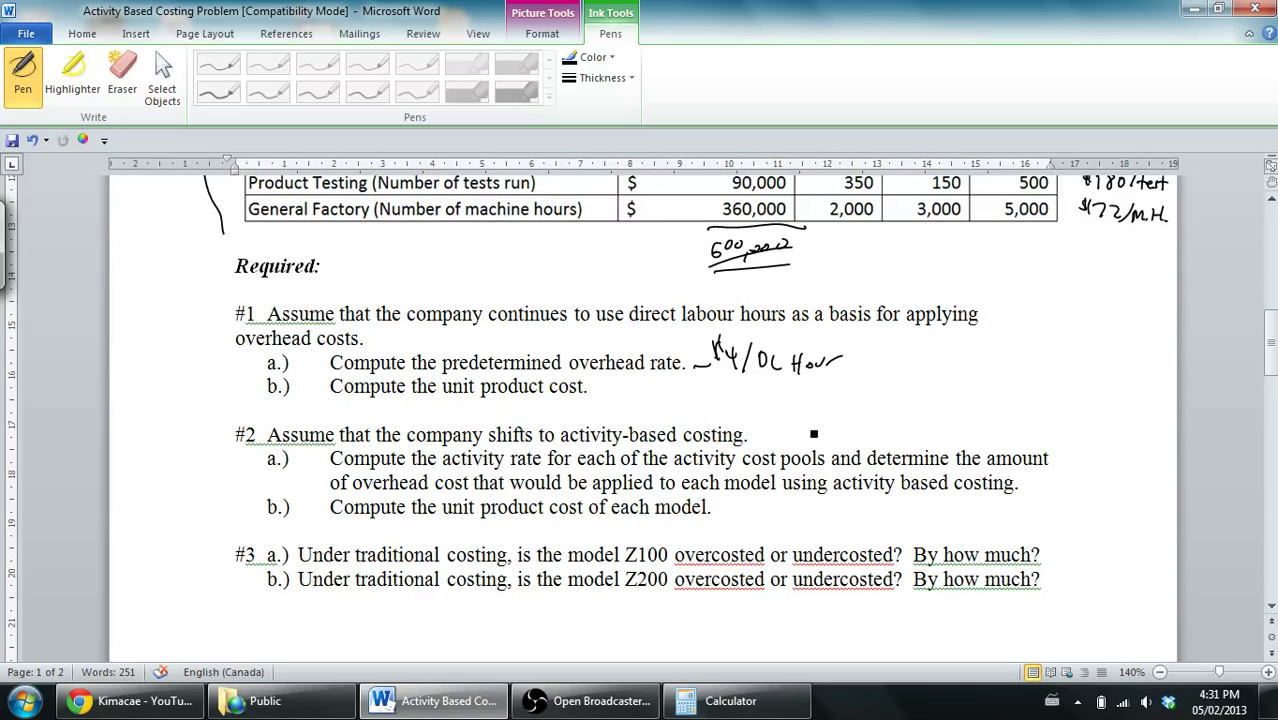
pyautogui.moveTo(807, 431); pyautogui.dragTo(850, 398)
pyautogui.scroll(2, 1247, 337)
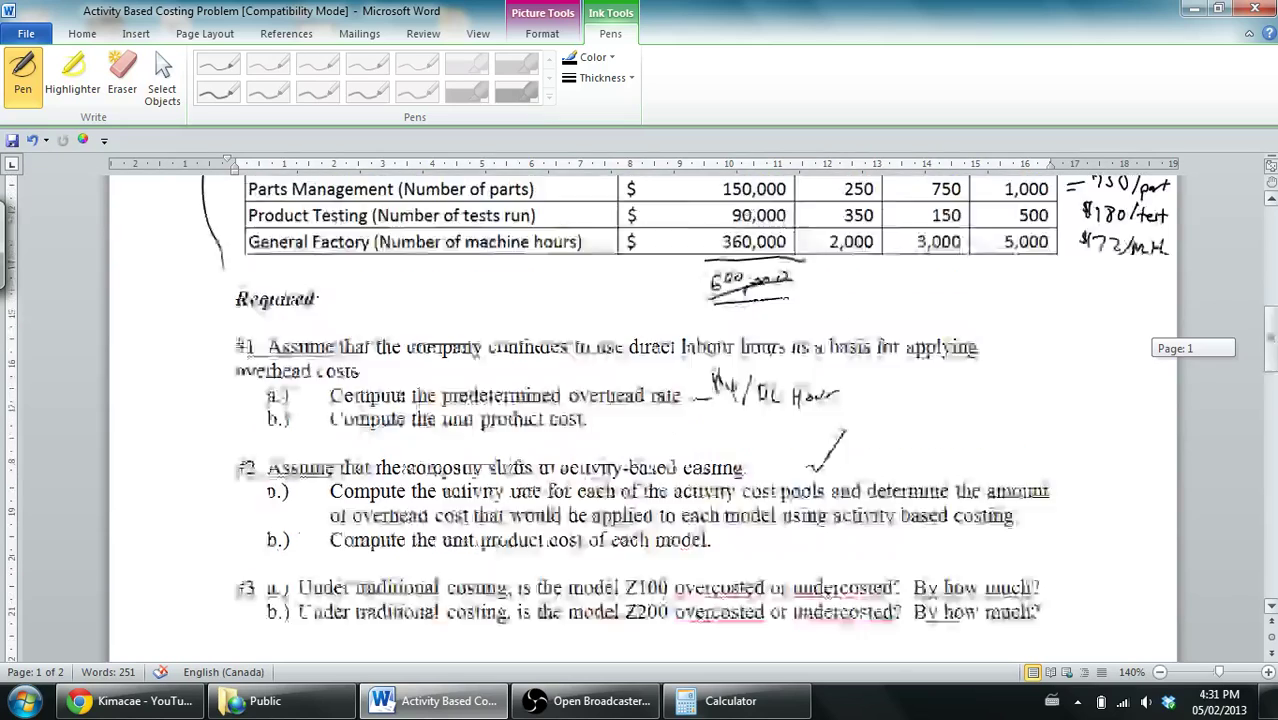
pyautogui.scroll(1, 1247, 337)
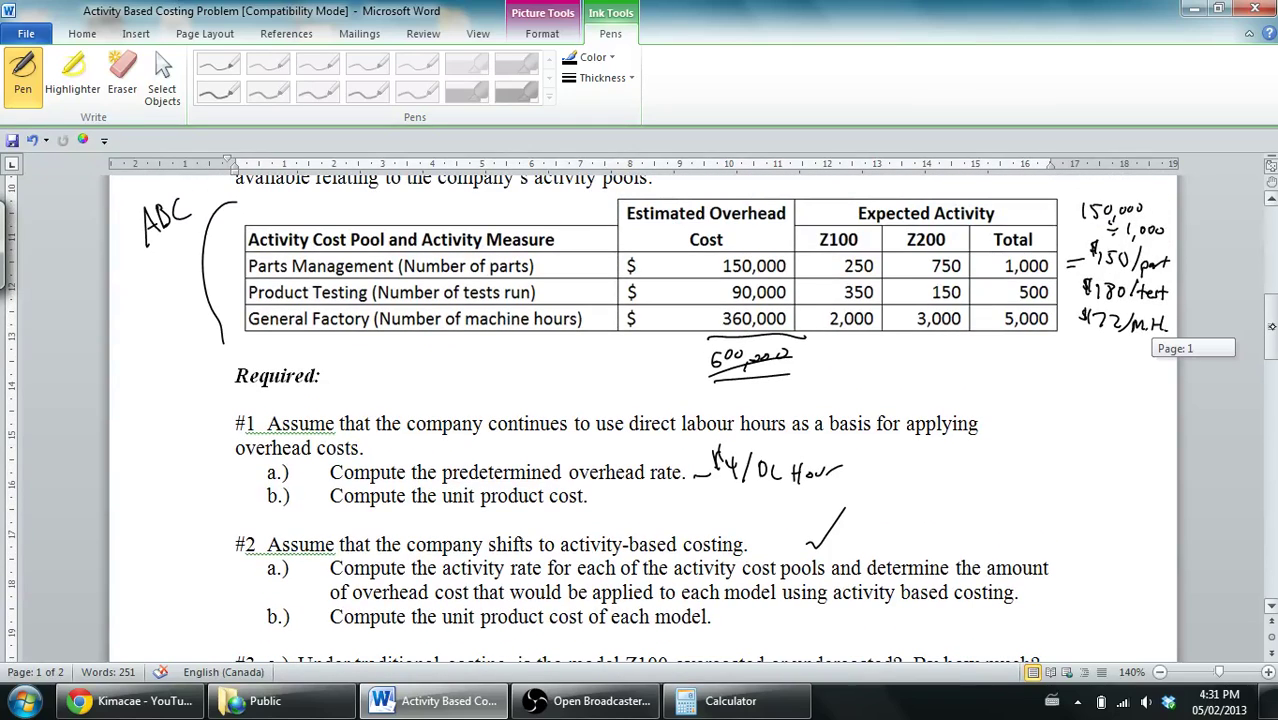
pyautogui.moveTo(1272, 326); pyautogui.dragTo(1272, 333)
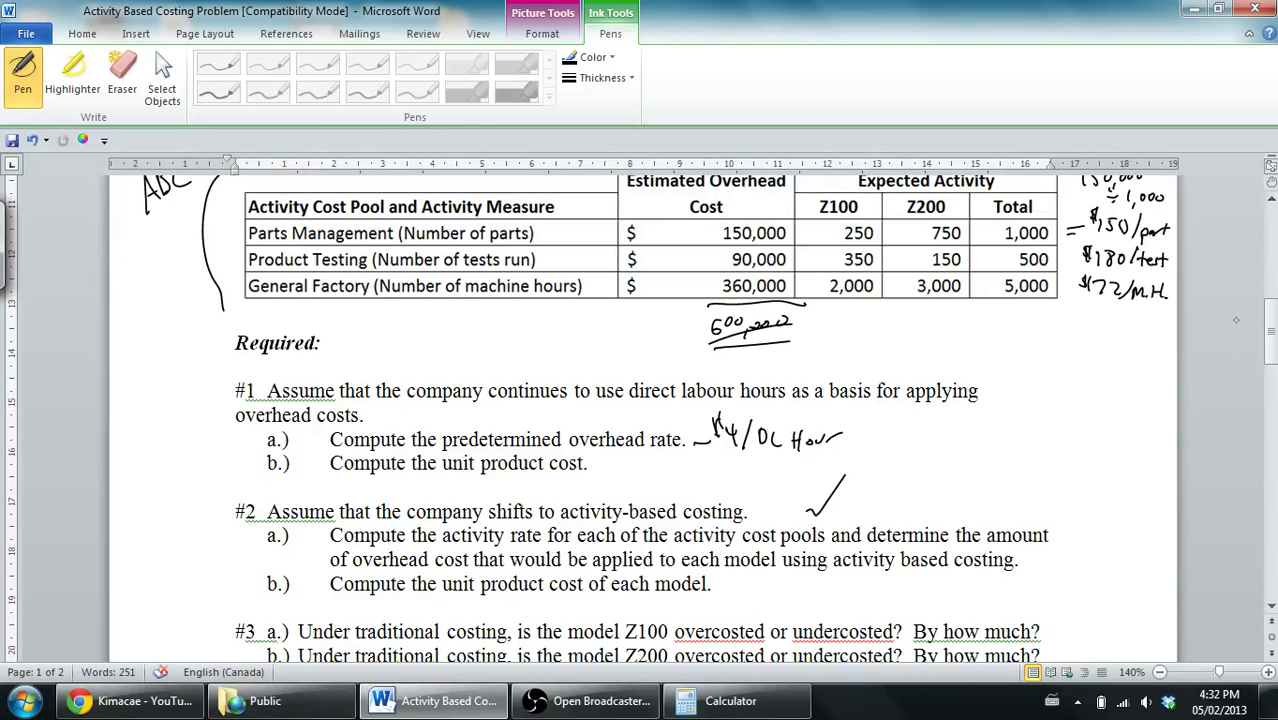
# Step: Handwrite 2 a) with the rates 150/part, 180/test and 72/Mach Hour
pyautogui.moveTo(1268, 336); pyautogui.dragTo(1268, 480)
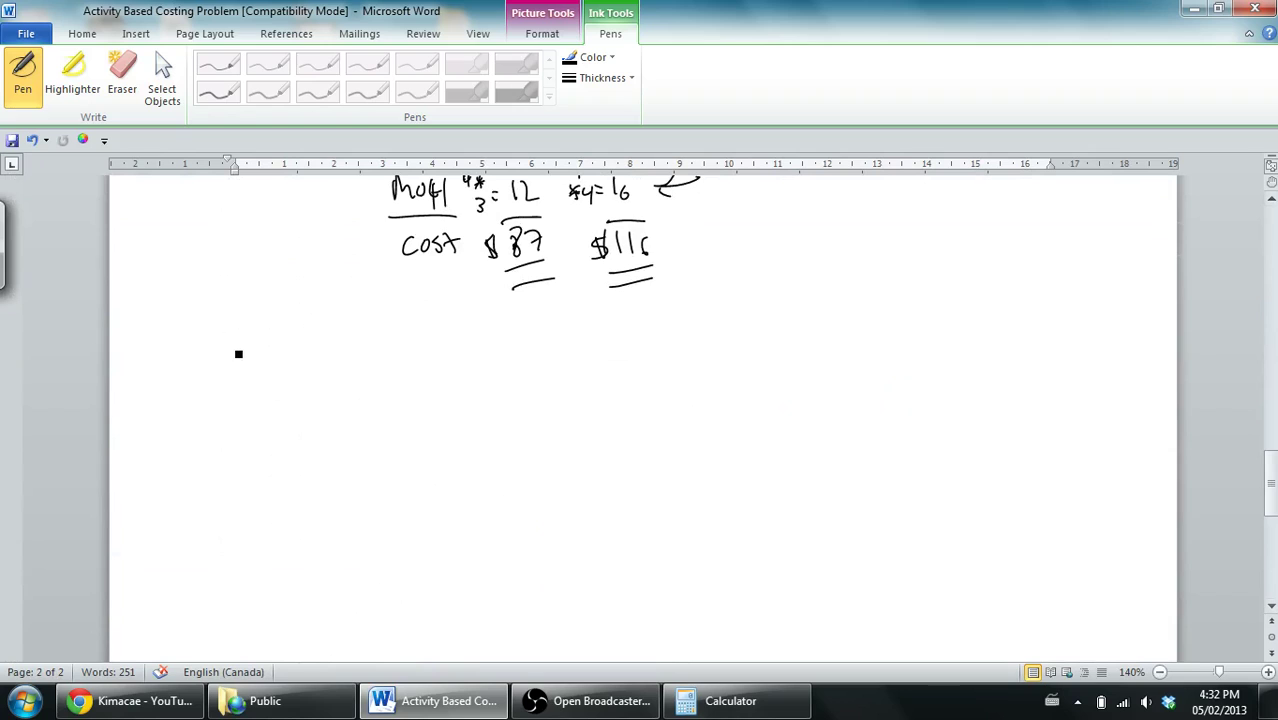
pyautogui.moveTo(232, 345)
pyautogui.mouseDown()
pyautogui.moveTo(251, 364)
pyautogui.moveTo(280, 352)
pyautogui.moveTo(289, 369)
pyautogui.mouseUp()
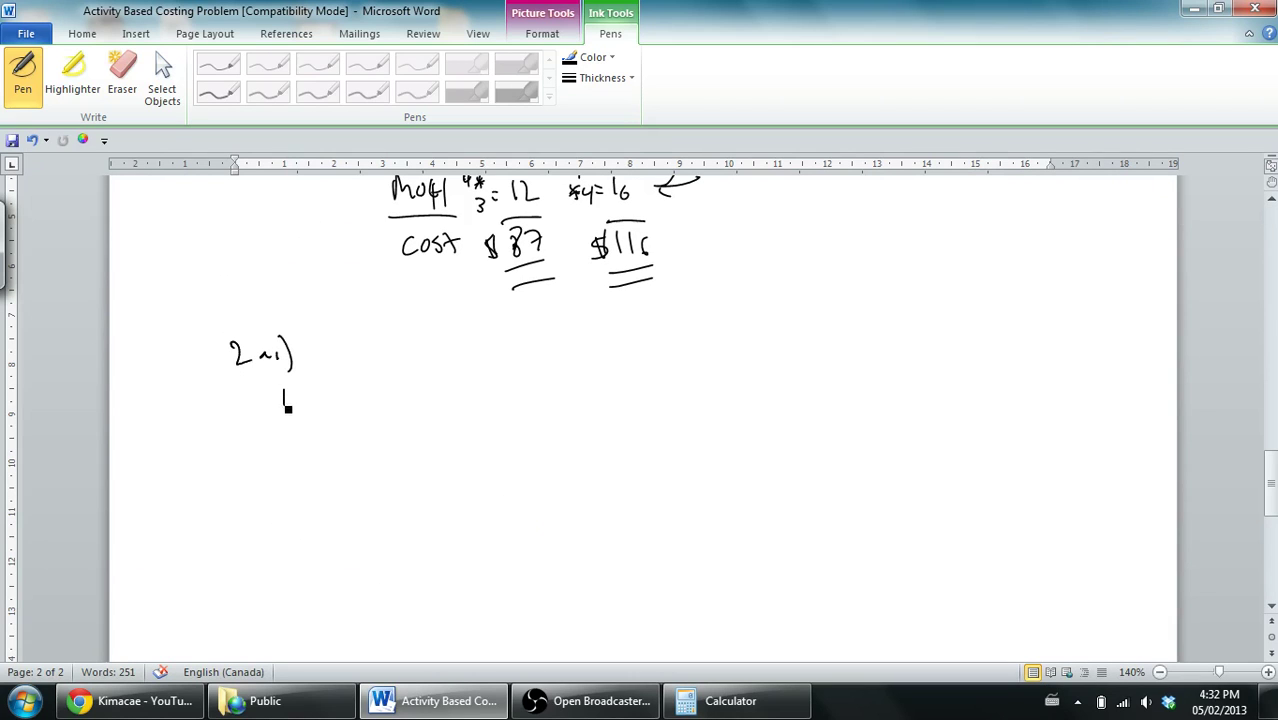
pyautogui.moveTo(294, 389)
pyautogui.mouseDown()
pyautogui.moveTo(338, 419)
pyautogui.moveTo(362, 392)
pyautogui.mouseUp()
pyautogui.moveTo(360, 380); pyautogui.dragTo(366, 398)
pyautogui.moveTo(290, 440)
pyautogui.mouseDown()
pyautogui.moveTo(290, 455)
pyautogui.moveTo(308, 441)
pyautogui.moveTo(302, 456)
pyautogui.mouseUp()
pyautogui.moveTo(318, 438)
pyautogui.mouseDown()
pyautogui.moveTo(322, 460)
pyautogui.moveTo(356, 442)
pyautogui.mouseUp()
pyautogui.moveTo(349, 432)
pyautogui.mouseDown()
pyautogui.moveTo(352, 454)
pyautogui.moveTo(377, 456)
pyautogui.mouseUp()
pyautogui.moveTo(371, 437); pyautogui.dragTo(386, 434)
pyautogui.moveTo(294, 481)
pyautogui.mouseDown()
pyautogui.moveTo(303, 497)
pyautogui.moveTo(336, 497)
pyautogui.moveTo(411, 474)
pyautogui.moveTo(406, 487)
pyautogui.moveTo(440, 480)
pyautogui.mouseUp()
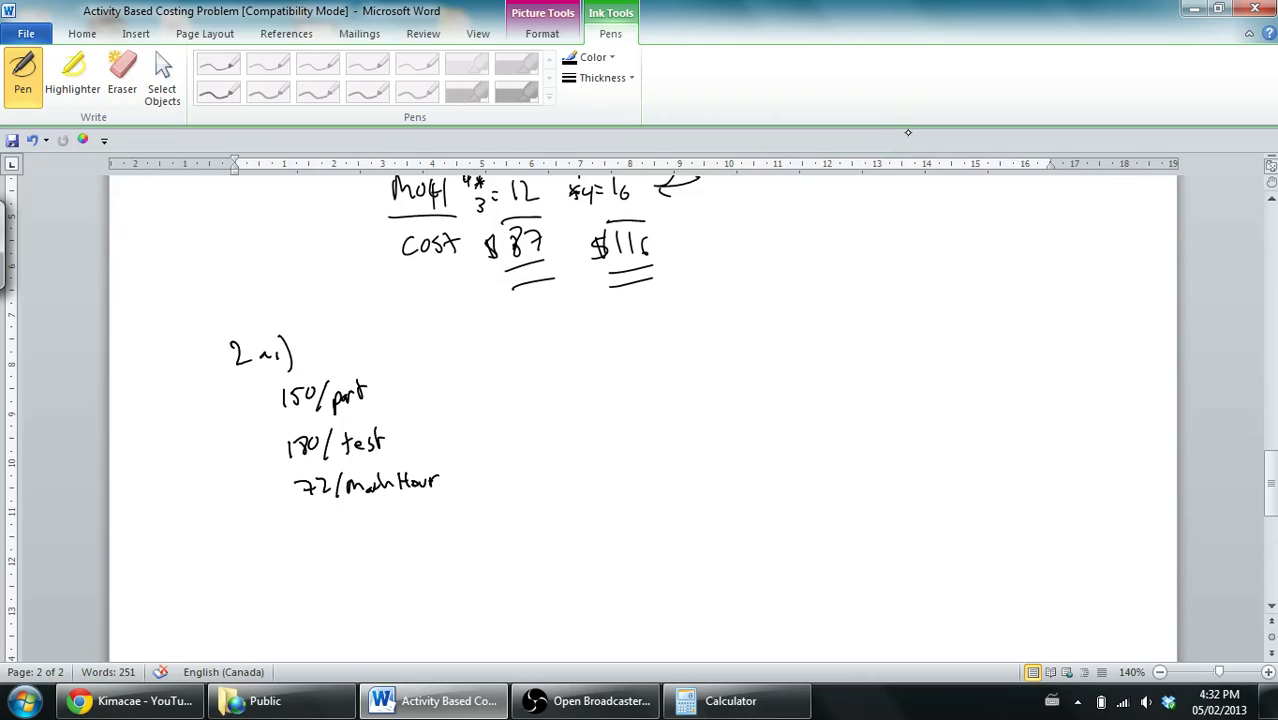
# Step: Write Z100 and Z200 column headings and 250 under the Z100 heading
pyautogui.moveTo(535, 331); pyautogui.dragTo(595, 331)
pyautogui.moveTo(821, 319); pyautogui.dragTo(875, 338)
pyautogui.moveTo(881, 325); pyautogui.dragTo(890, 324)
pyautogui.moveTo(901, 322); pyautogui.dragTo(902, 323)
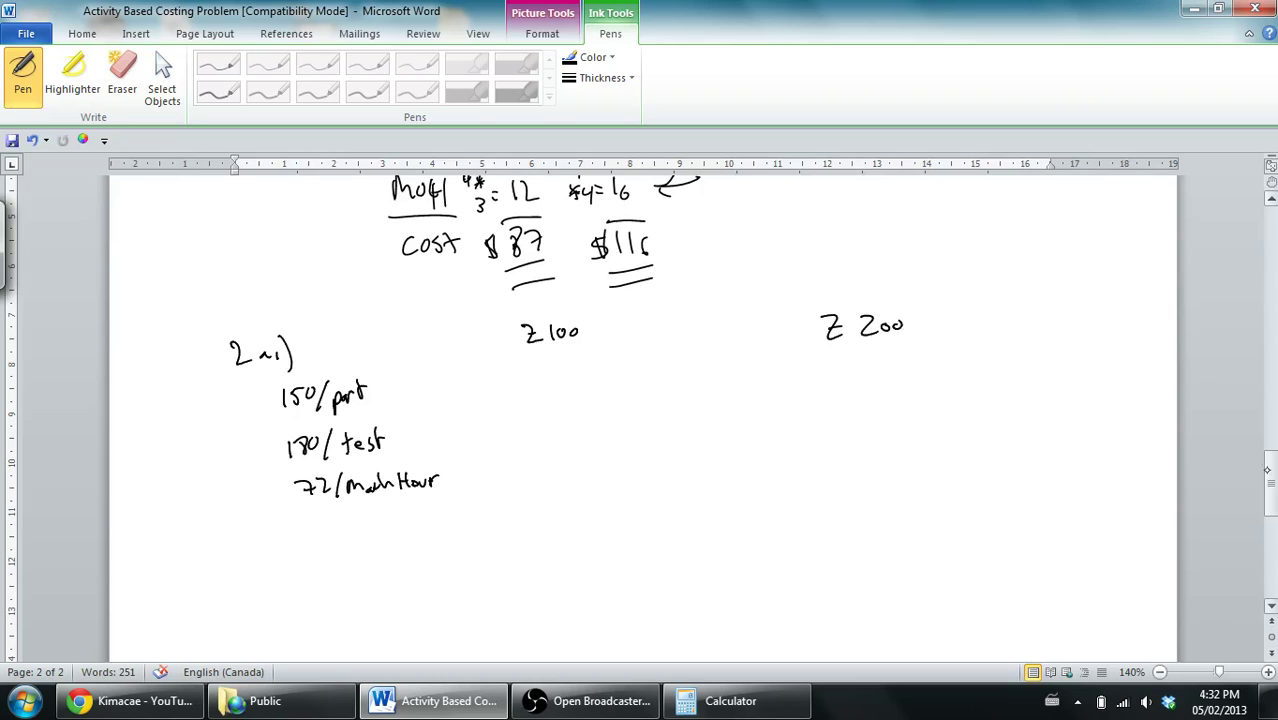
pyautogui.moveTo(1270, 490); pyautogui.dragTo(1270, 470)
pyautogui.moveTo(1257, 328); pyautogui.dragTo(1256, 478)
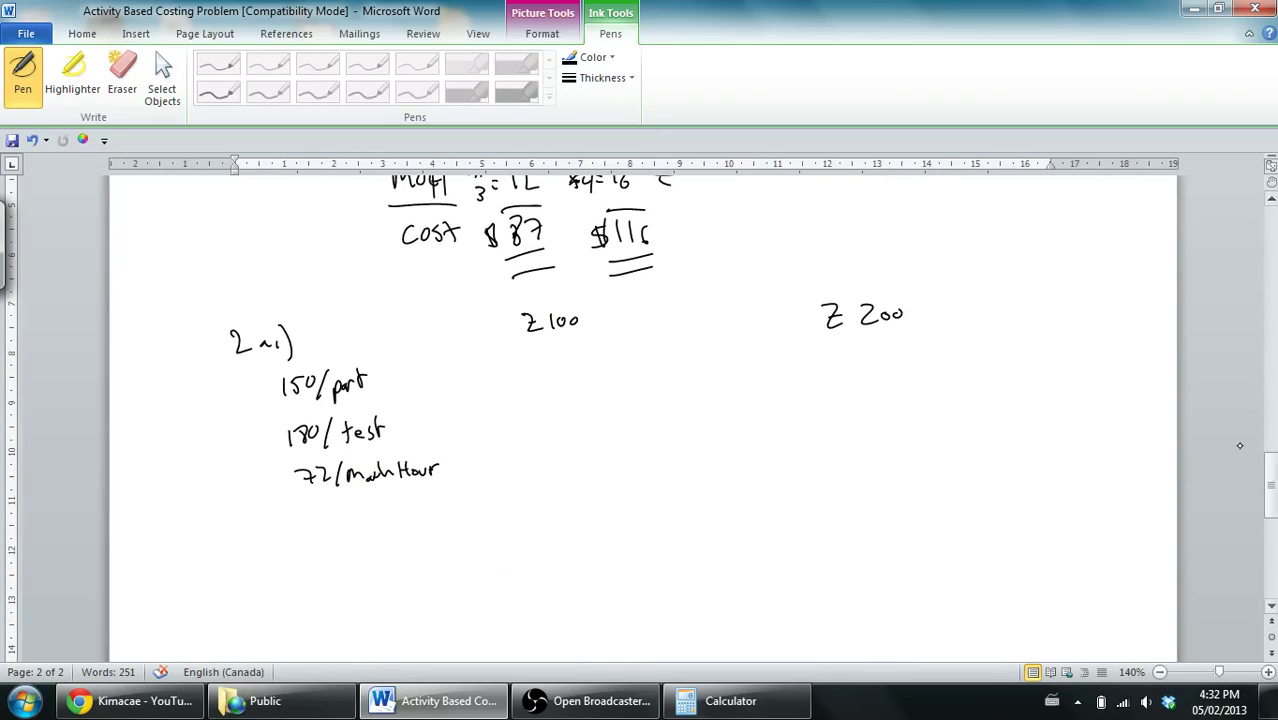
pyautogui.moveTo(492, 360); pyautogui.dragTo(505, 375)
pyautogui.moveTo(518, 360)
pyautogui.mouseDown()
pyautogui.moveTo(519, 371)
pyautogui.moveTo(550, 368)
pyautogui.mouseUp()
pyautogui.moveTo(543, 360)
pyautogui.mouseDown()
pyautogui.moveTo(543, 378)
pyautogui.moveTo(568, 378)
pyautogui.mouseUp()
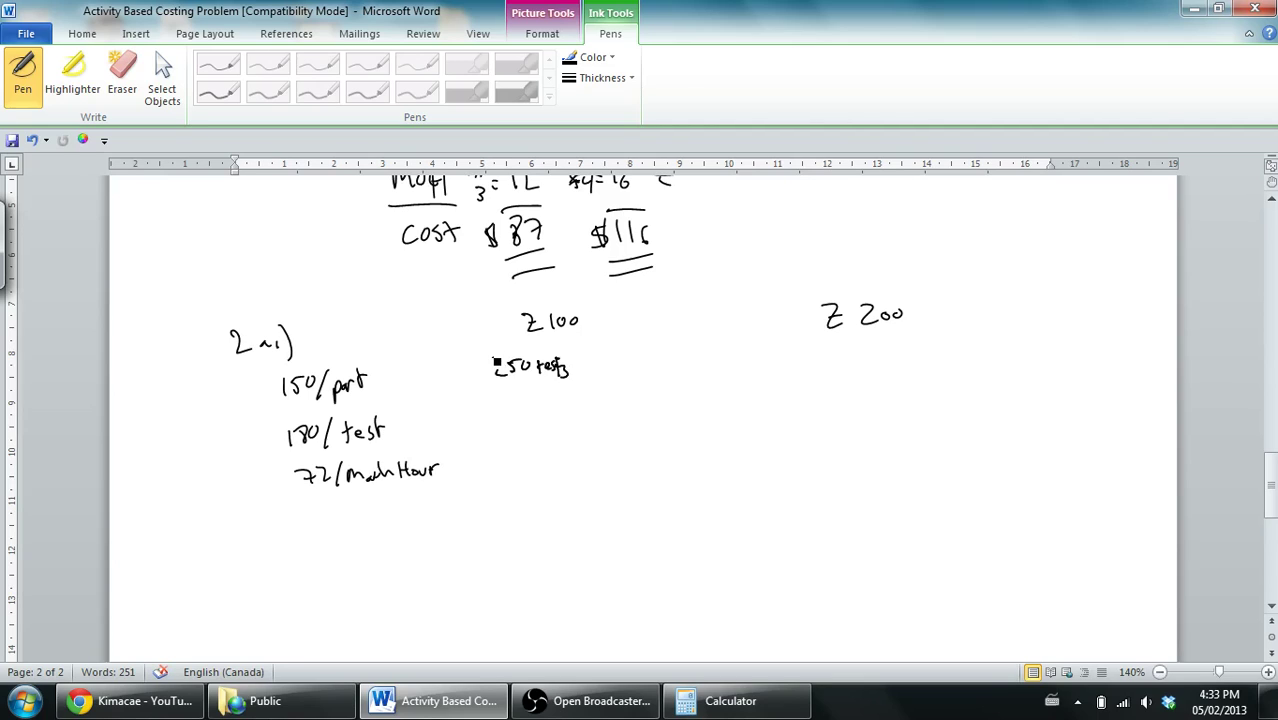
# Step: Erase 'tests', add dollar signs before the rates, and write × 250 parts =
pyautogui.moveTo(1262, 470)
pyautogui.mouseDown()
pyautogui.moveTo(1250, 302)
pyautogui.moveTo(1241, 388)
pyautogui.moveTo(1268, 420)
pyautogui.moveTo(1255, 450)
pyautogui.mouseUp()
pyautogui.scroll(10, 1269, 437)
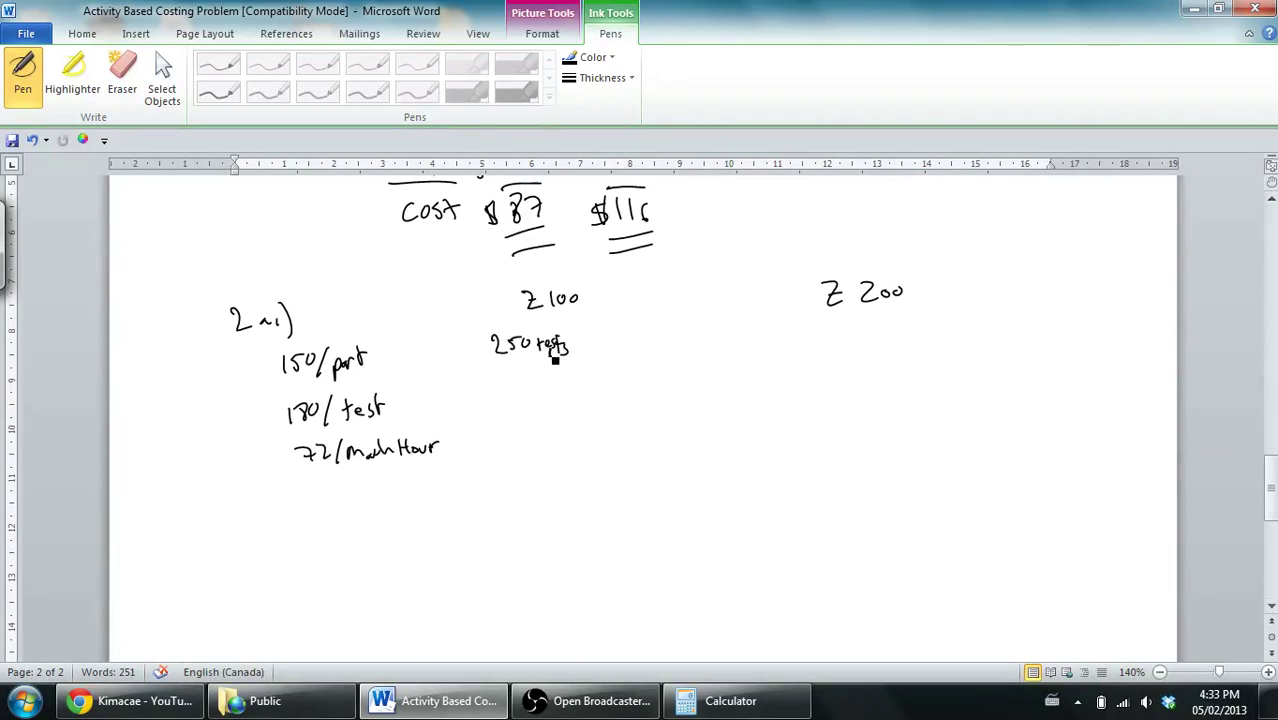
pyautogui.moveTo(573, 354)
pyautogui.mouseDown()
pyautogui.moveTo(545, 345)
pyautogui.moveTo(542, 362)
pyautogui.moveTo(584, 340)
pyautogui.mouseUp()
pyautogui.moveTo(292, 357)
pyautogui.mouseDown()
pyautogui.moveTo(270, 376)
pyautogui.moveTo(277, 428)
pyautogui.moveTo(266, 424)
pyautogui.moveTo(284, 476)
pyautogui.mouseUp()
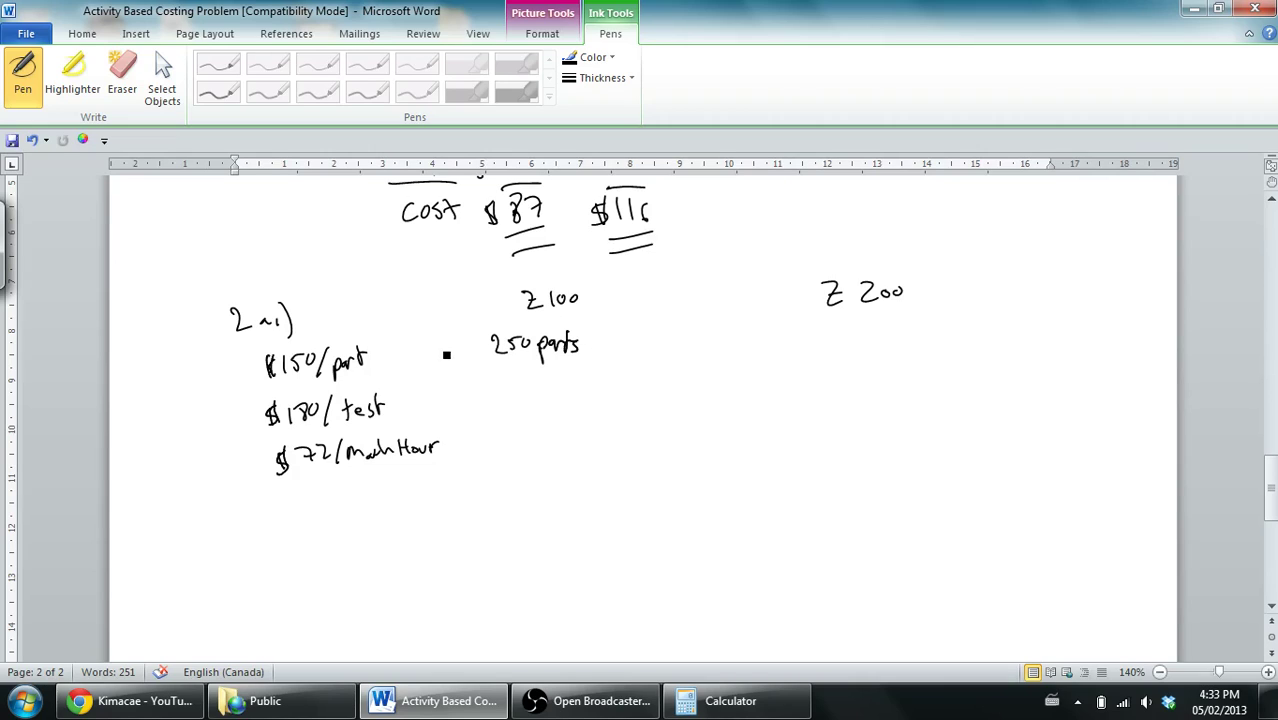
pyautogui.moveTo(439, 340); pyautogui.dragTo(453, 354)
pyautogui.moveTo(452, 341); pyautogui.dragTo(438, 355)
pyautogui.moveTo(591, 334); pyautogui.dragTo(605, 333)
pyautogui.moveTo(590, 343); pyautogui.dragTo(605, 342)
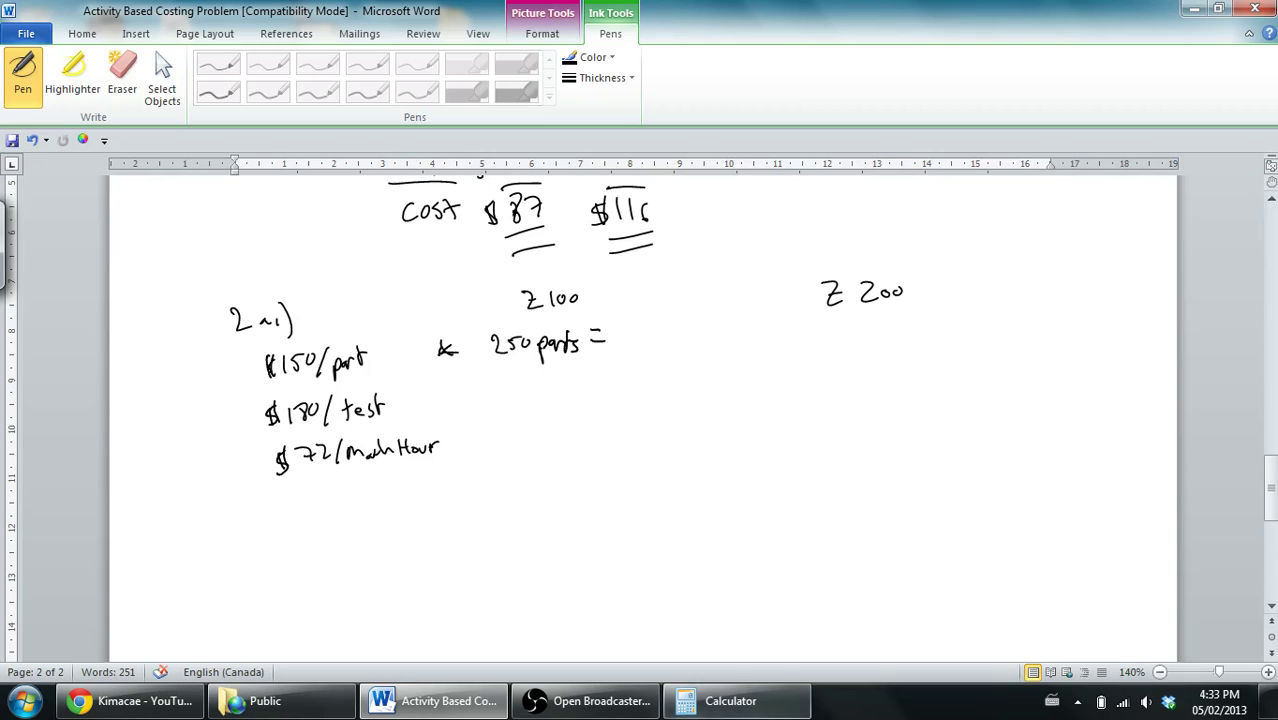
pyautogui.click(730, 700)
# Step: Compute 150×250 in Calculator and write $37,500 after 250 parts =
pyautogui.write('15')
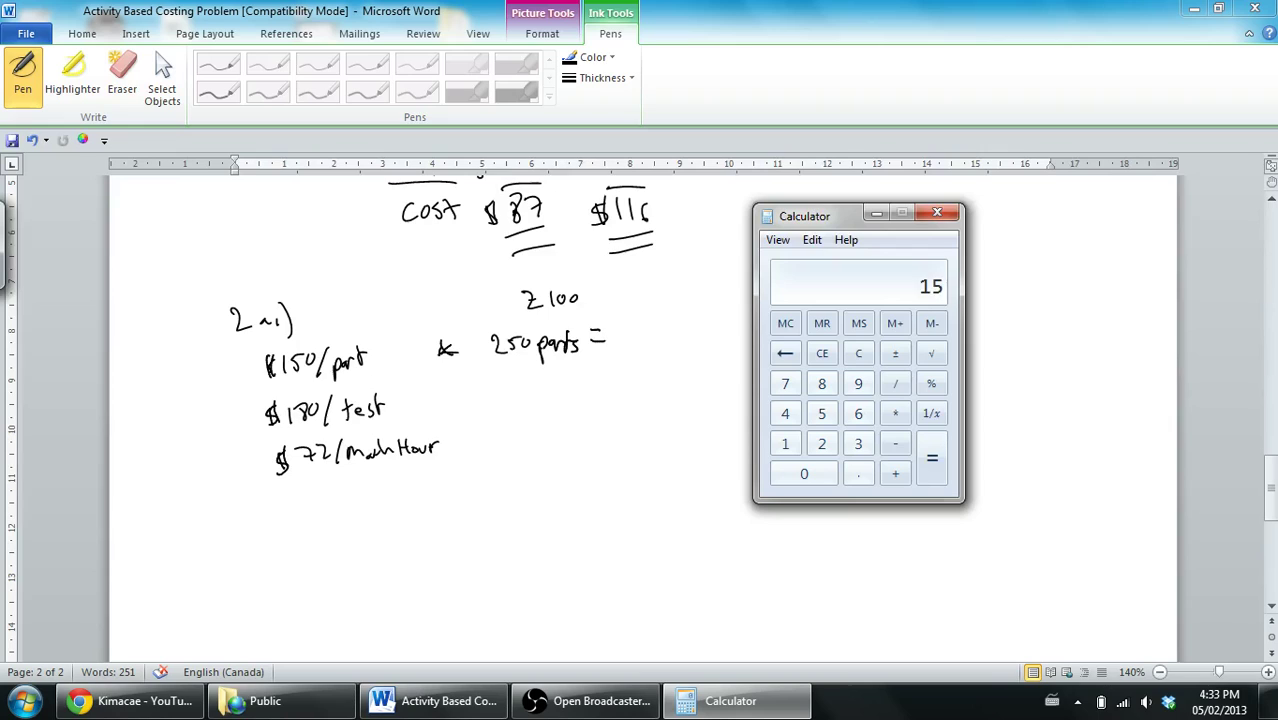
pyautogui.write('0250')
pyautogui.press('Return')
pyautogui.click(940, 214)
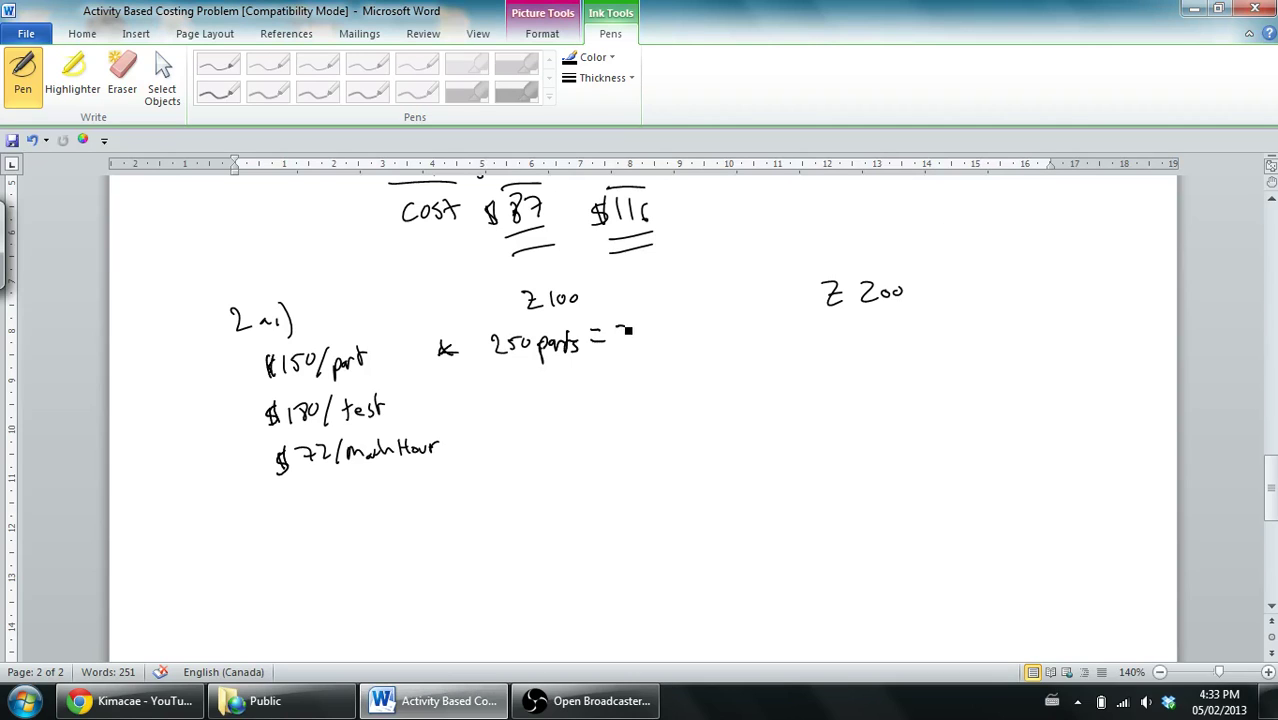
pyautogui.moveTo(628, 330)
pyautogui.mouseDown()
pyautogui.moveTo(683, 334)
pyautogui.moveTo(608, 334)
pyautogui.moveTo(625, 322)
pyautogui.mouseUp()
# Step: Write $750 = under Z200, compute 150×750, and write $112,500 after it
pyautogui.moveTo(1258, 463)
pyautogui.mouseDown()
pyautogui.moveTo(1250, 312)
pyautogui.moveTo(1274, 482)
pyautogui.mouseUp()
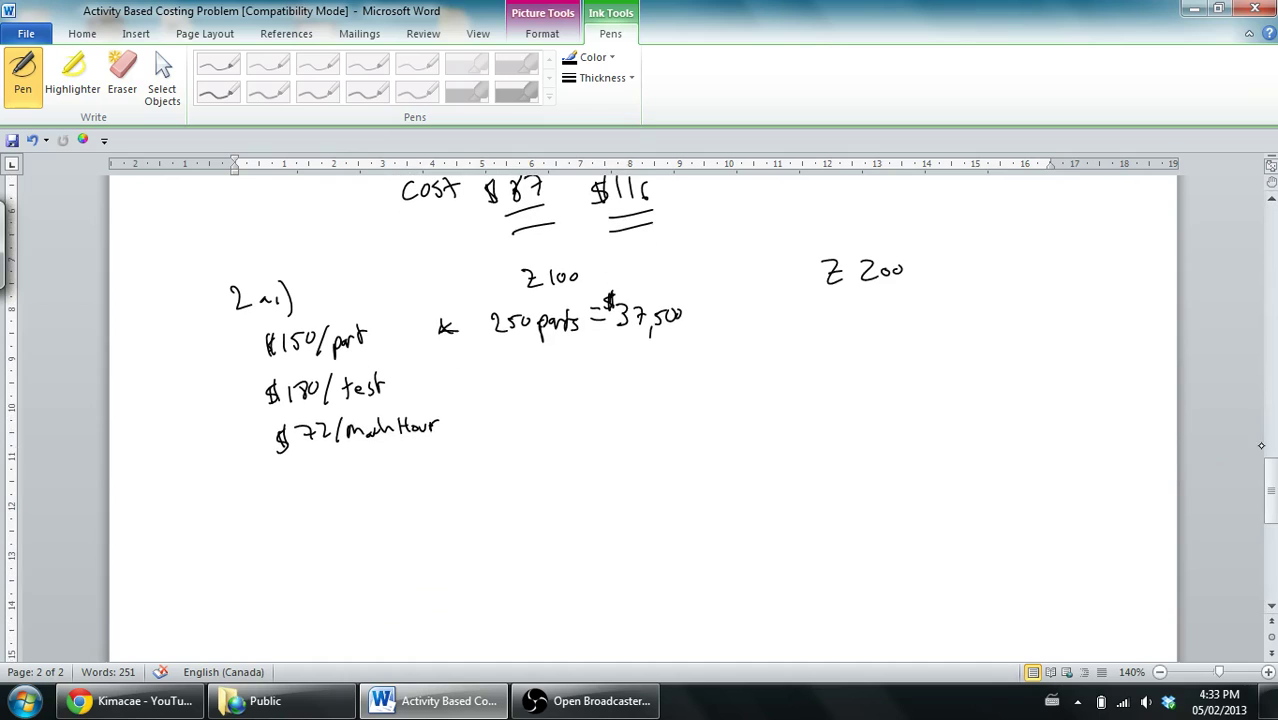
pyautogui.moveTo(772, 322)
pyautogui.mouseDown()
pyautogui.moveTo(762, 314)
pyautogui.moveTo(766, 332)
pyautogui.moveTo(856, 314)
pyautogui.mouseUp()
pyautogui.moveTo(843, 322); pyautogui.dragTo(857, 321)
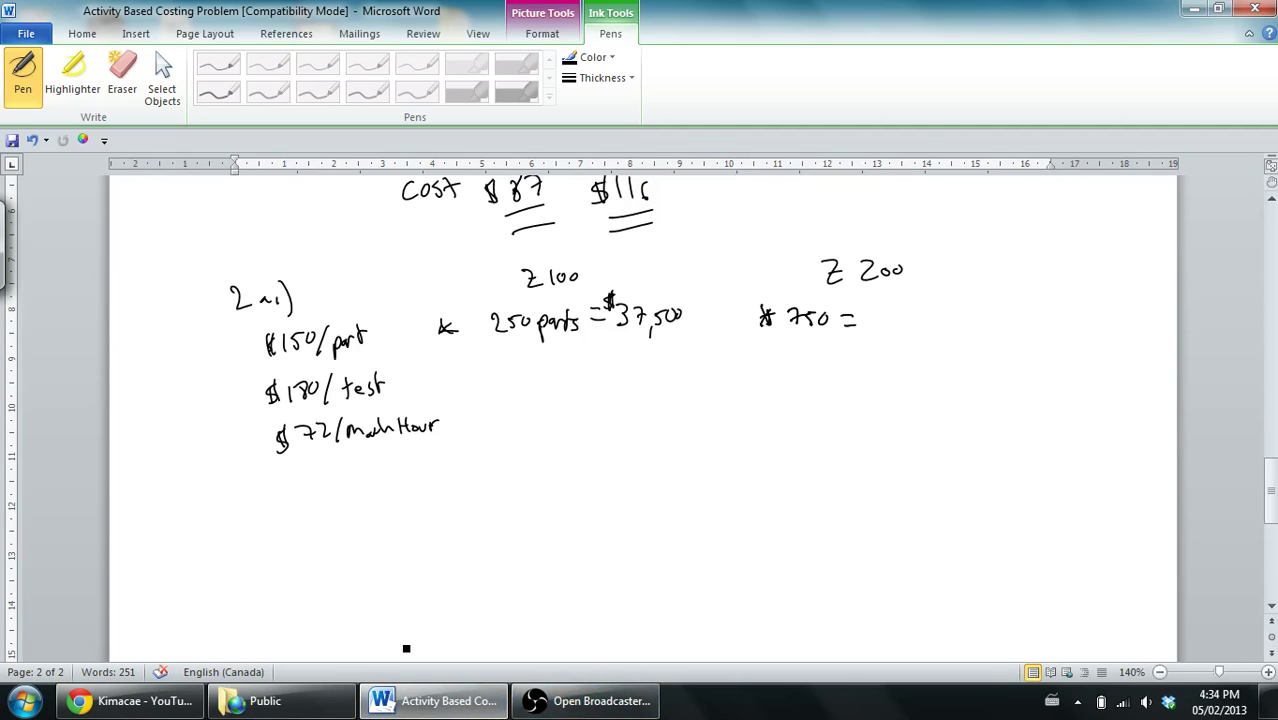
pyautogui.click(24, 700)
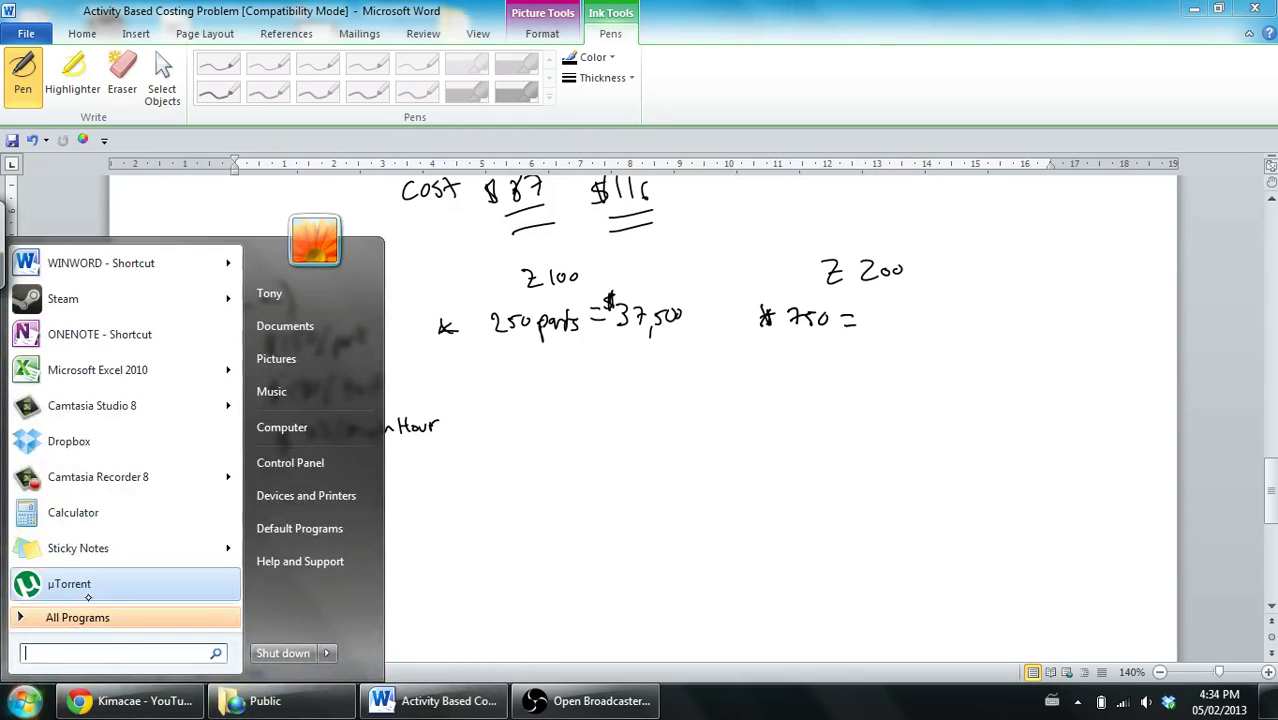
pyautogui.click(168, 509)
pyautogui.write('1')
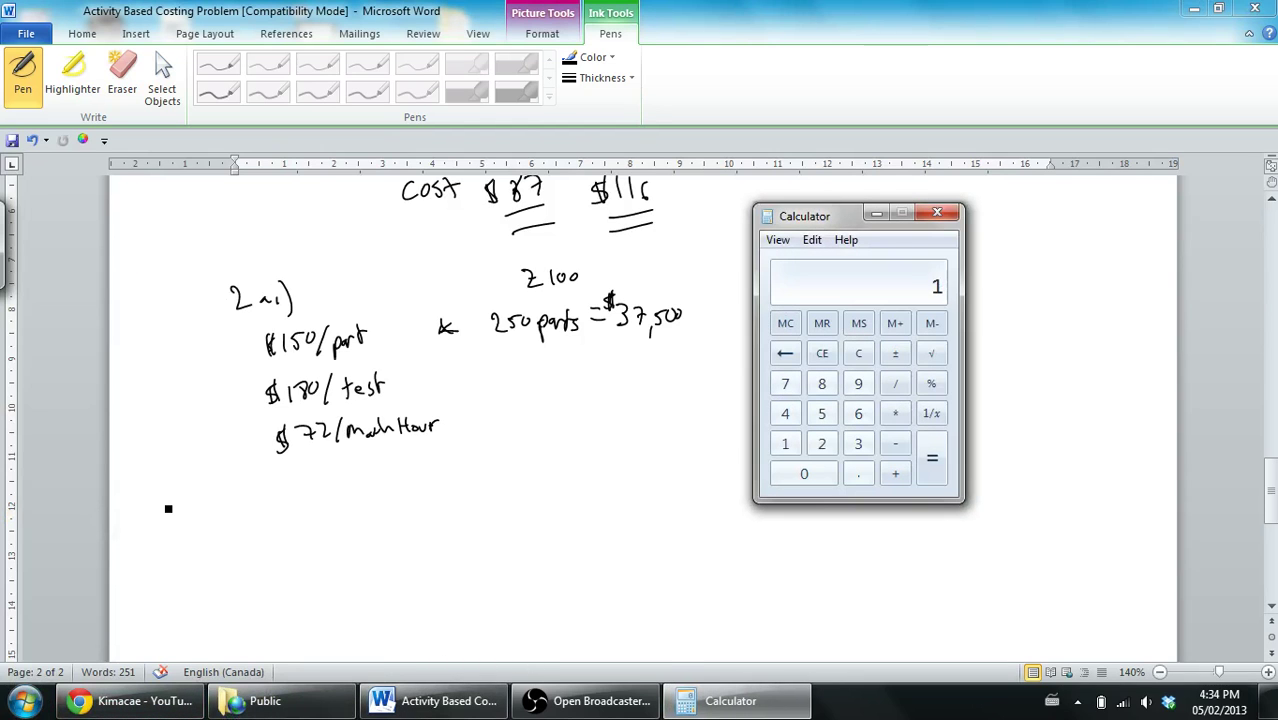
pyautogui.write('50*7')
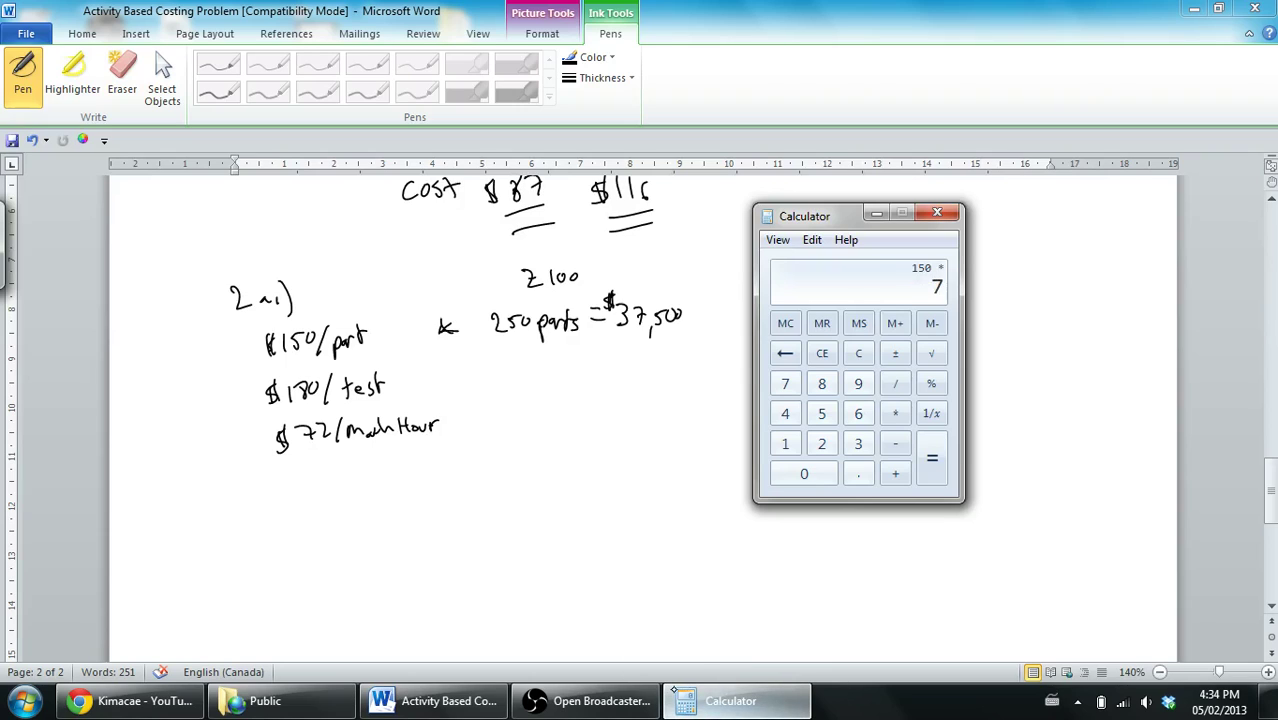
pyautogui.write('50')
pyautogui.press('Return')
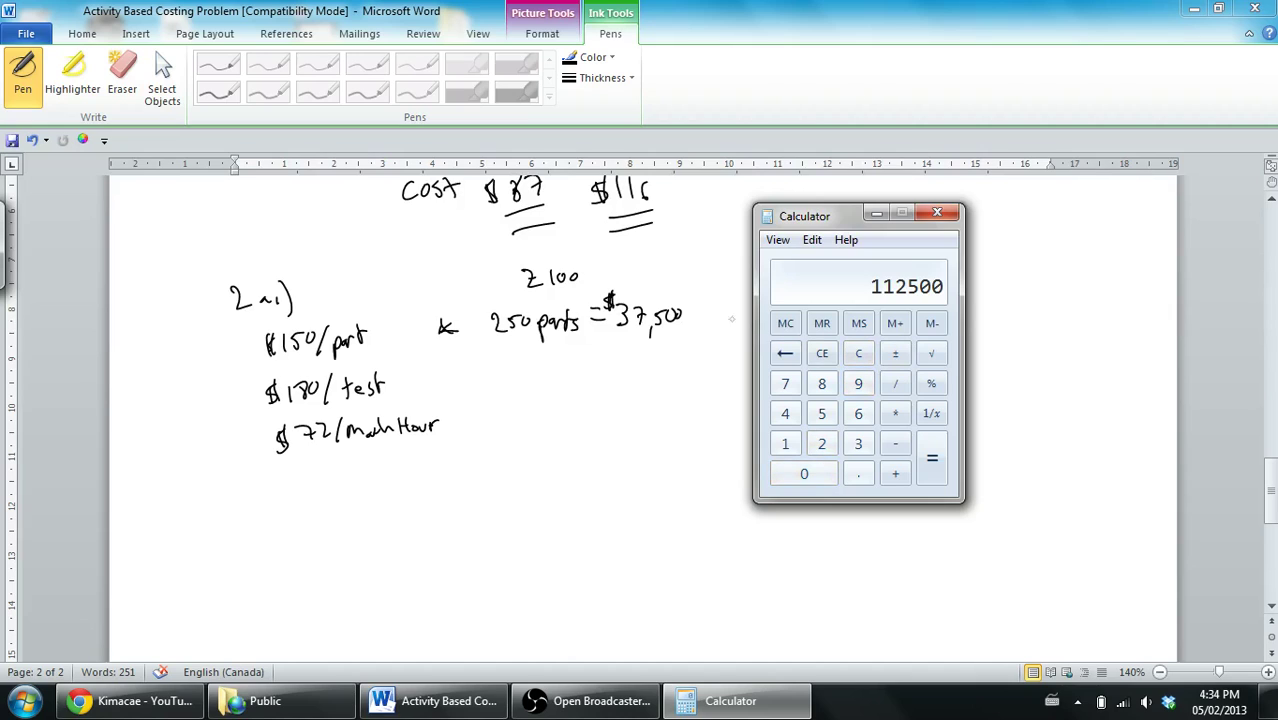
pyautogui.click(700, 285)
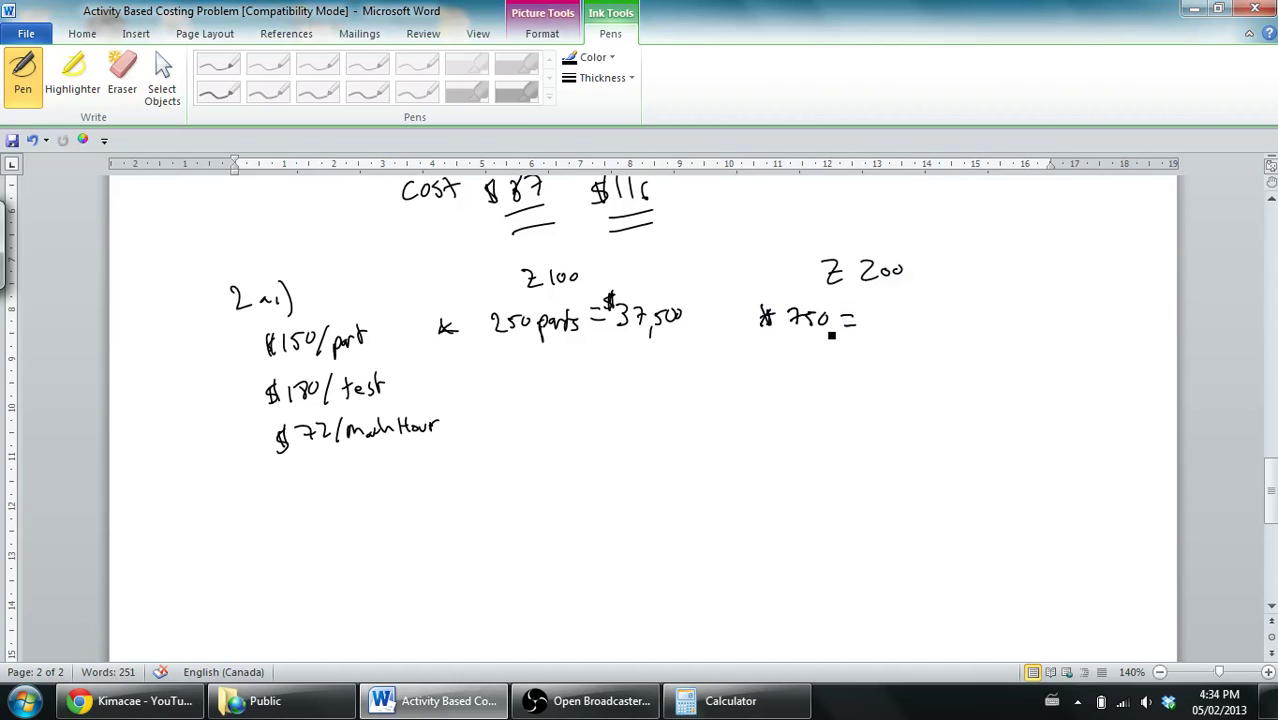
pyautogui.moveTo(884, 311); pyautogui.dragTo(976, 311)
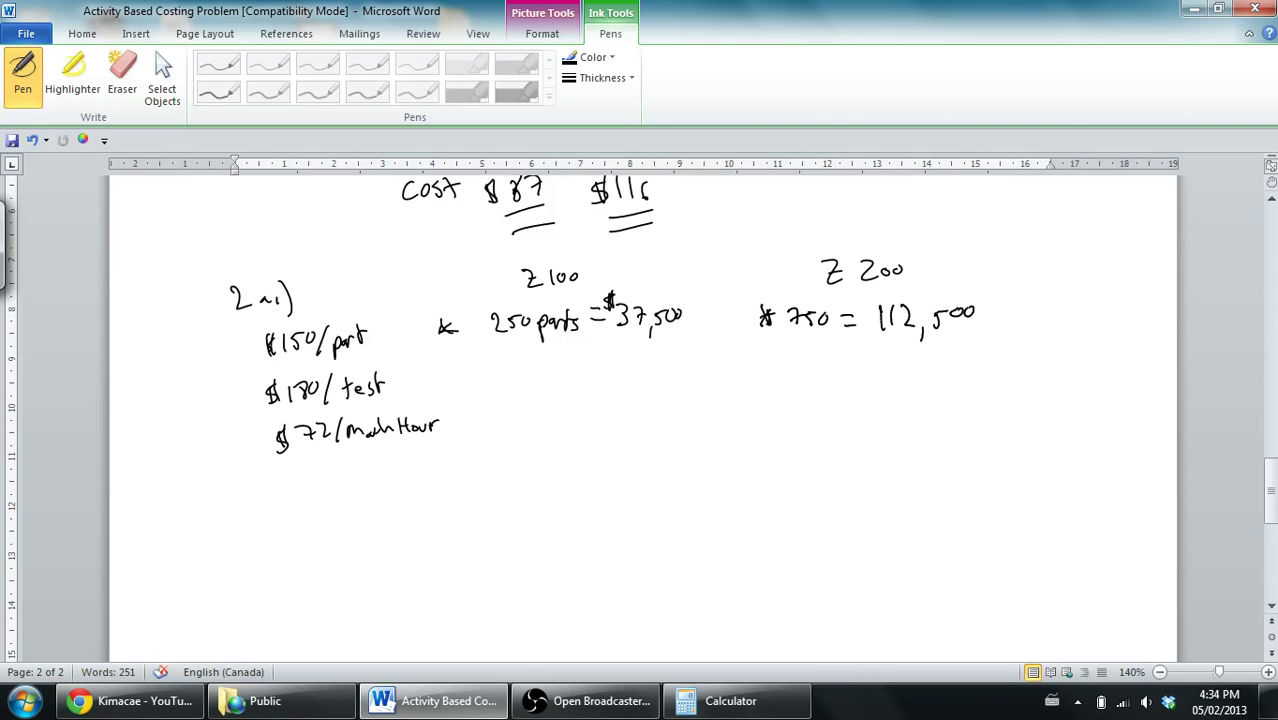
pyautogui.moveTo(868, 304); pyautogui.dragTo(866, 314)
# Step: Start the Z100 tests line with $350
pyautogui.moveTo(1270, 490); pyautogui.dragTo(1270, 440)
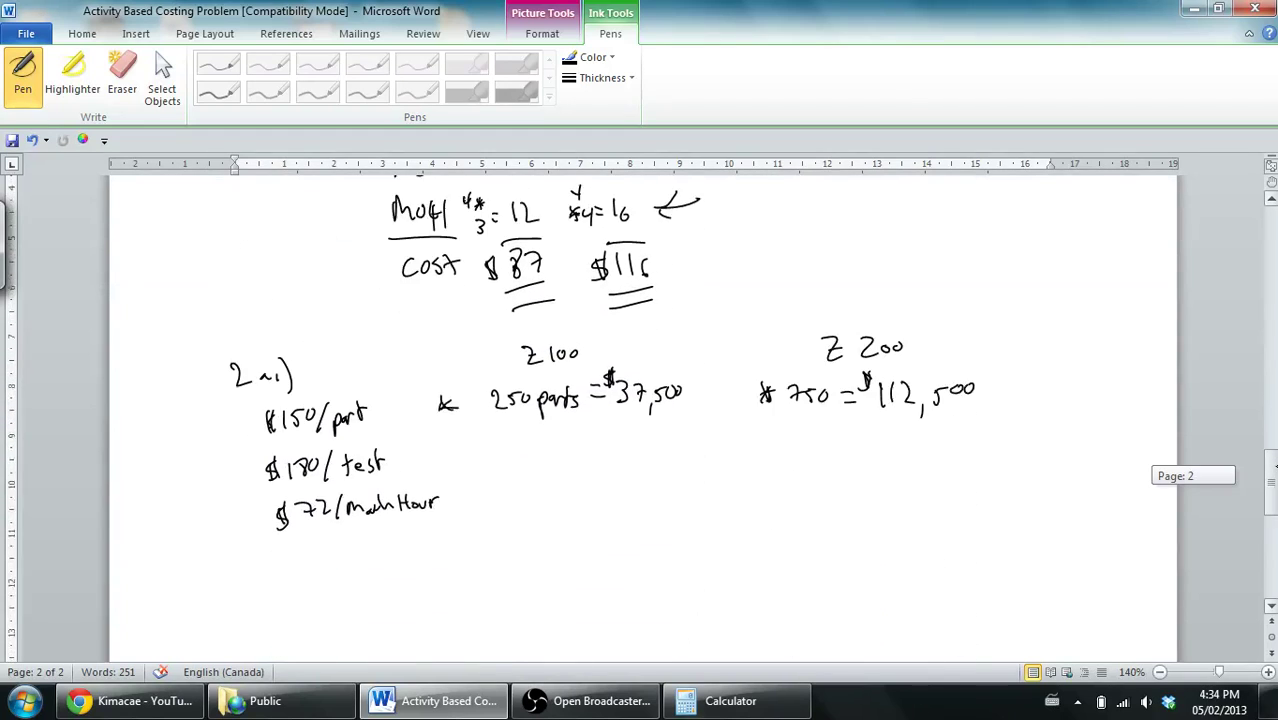
pyautogui.moveTo(1274, 466); pyautogui.dragTo(1268, 472)
pyautogui.moveTo(458, 372)
pyautogui.mouseDown()
pyautogui.moveTo(442, 398)
pyautogui.moveTo(598, 367)
pyautogui.mouseUp()
# Step: Add = after 350 tests, compute 180×350, and write 63,000
pyautogui.moveTo(587, 377); pyautogui.dragTo(599, 375)
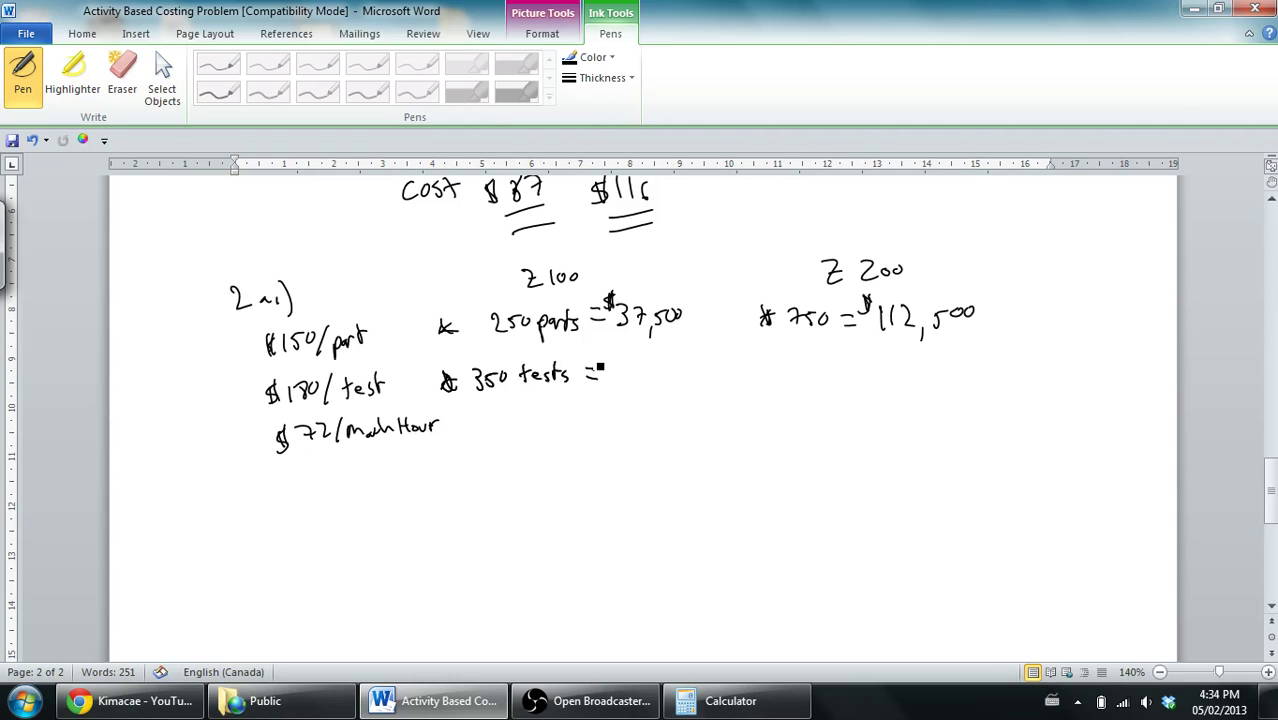
pyautogui.click(730, 700)
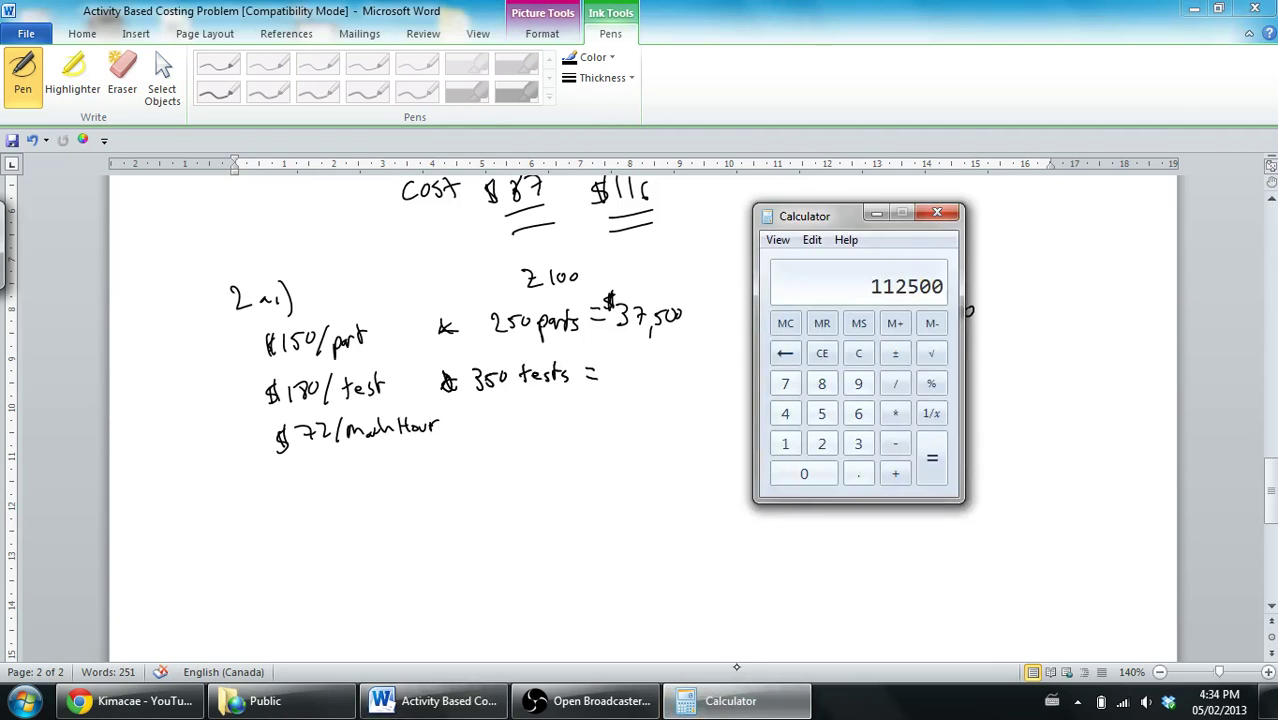
pyautogui.write('18')
pyautogui.write('0')
pyautogui.write('350')
pyautogui.press('Return')
pyautogui.hotkey('alt', 'Tab')
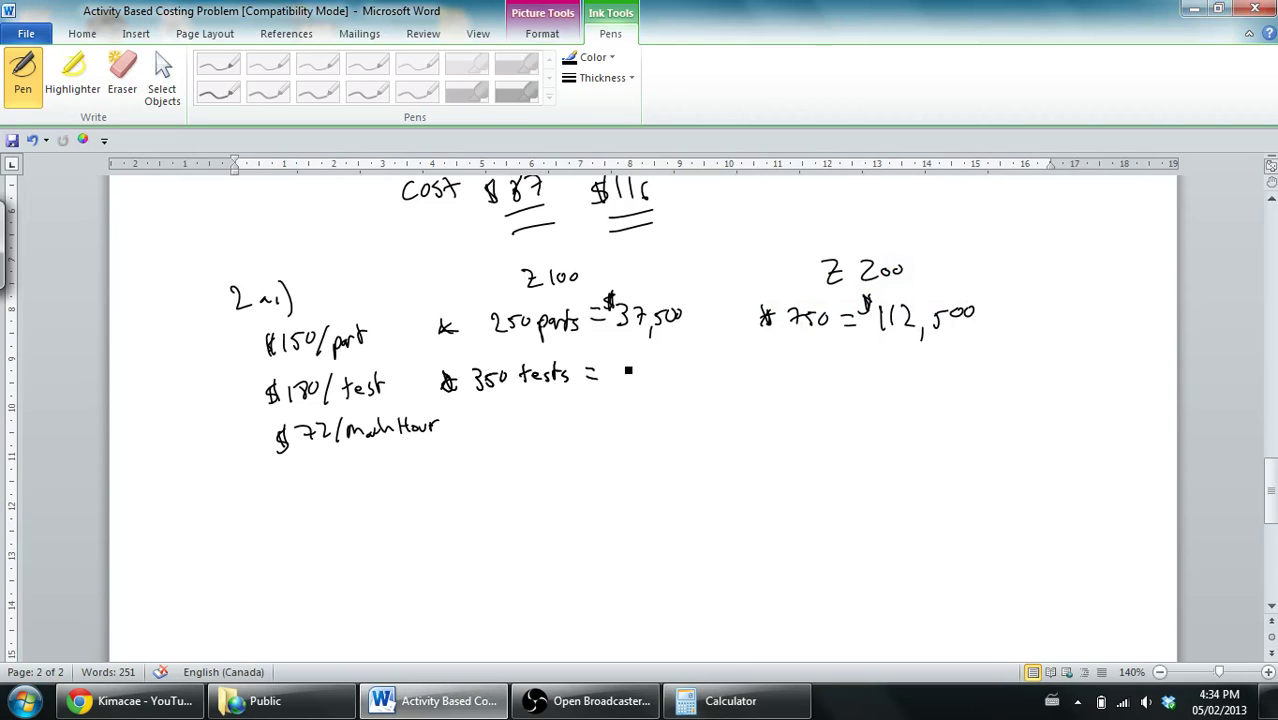
pyautogui.moveTo(629, 363)
pyautogui.mouseDown()
pyautogui.moveTo(622, 377)
pyautogui.moveTo(647, 392)
pyautogui.mouseUp()
pyautogui.moveTo(662, 366); pyautogui.dragTo(671, 367)
pyautogui.moveTo(683, 366); pyautogui.dragTo(682, 367)
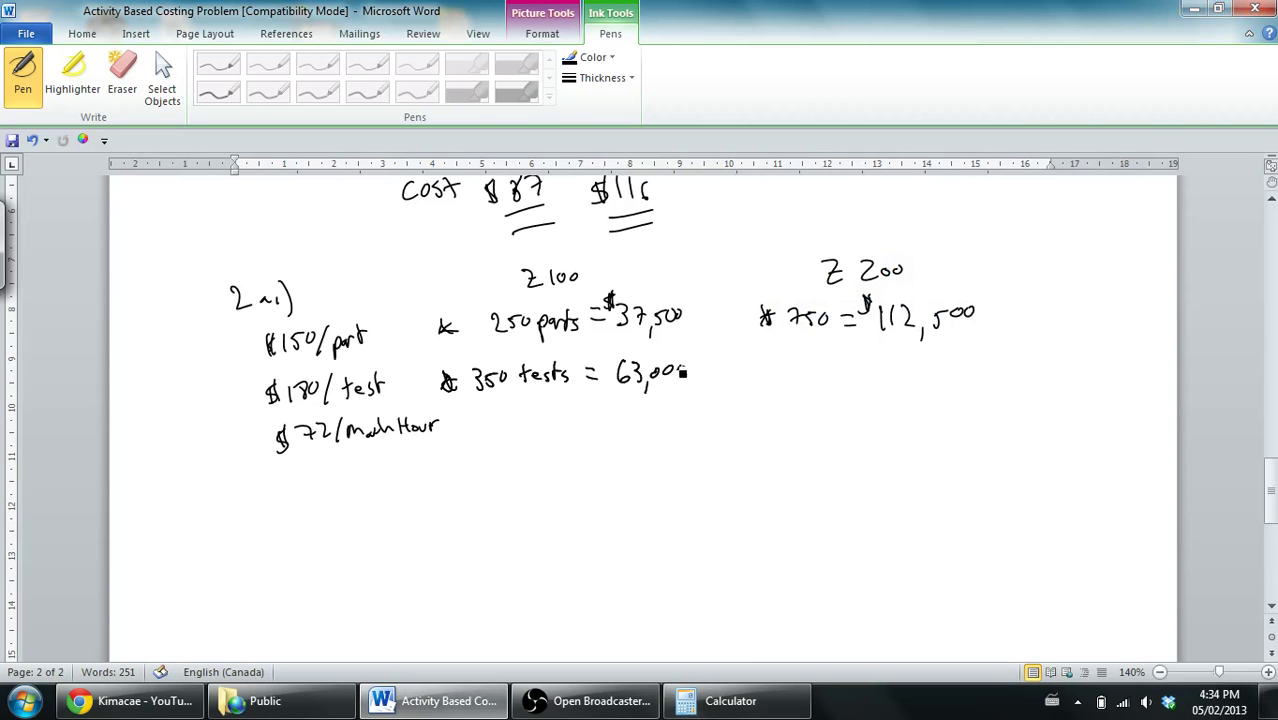
# Step: Write $150 = on the Z200 tests line
pyautogui.moveTo(1269, 492); pyautogui.dragTo(1265, 324)
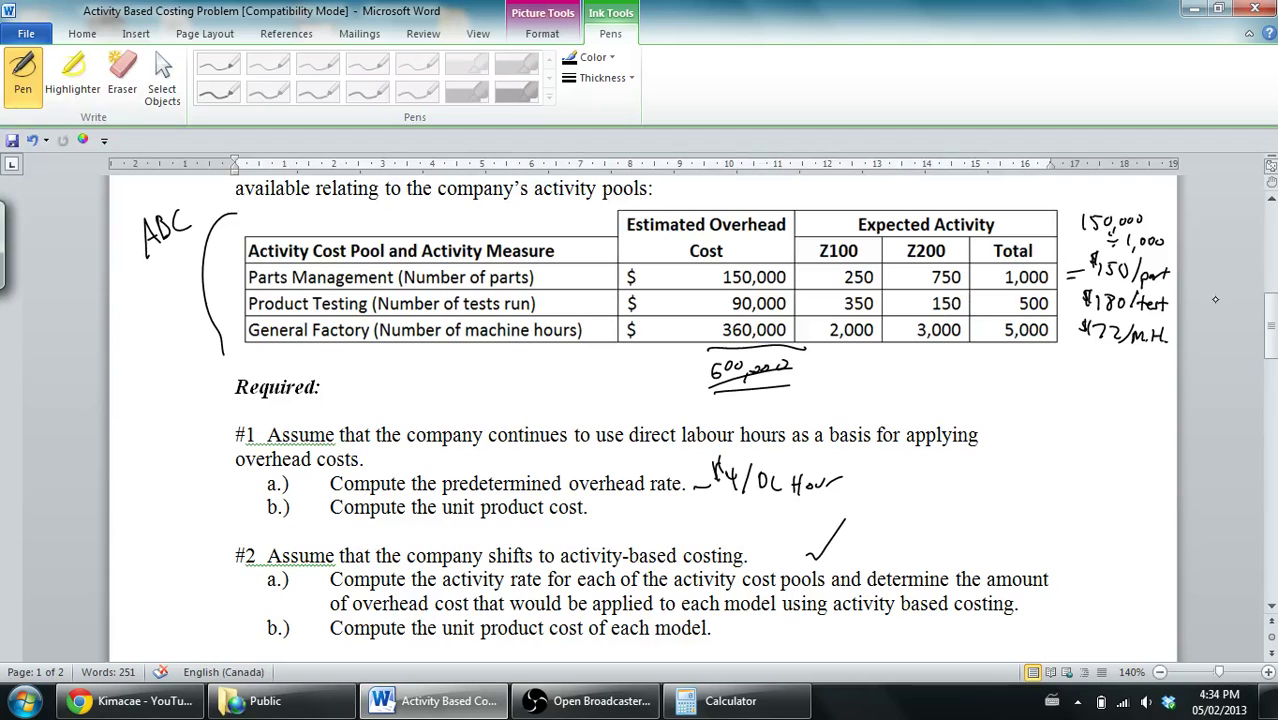
pyautogui.moveTo(1253, 315); pyautogui.dragTo(1241, 444)
pyautogui.moveTo(772, 376)
pyautogui.mouseDown()
pyautogui.moveTo(767, 391)
pyautogui.moveTo(824, 372)
pyautogui.moveTo(858, 380)
pyautogui.mouseUp()
pyautogui.moveTo(845, 373); pyautogui.dragTo(857, 371)
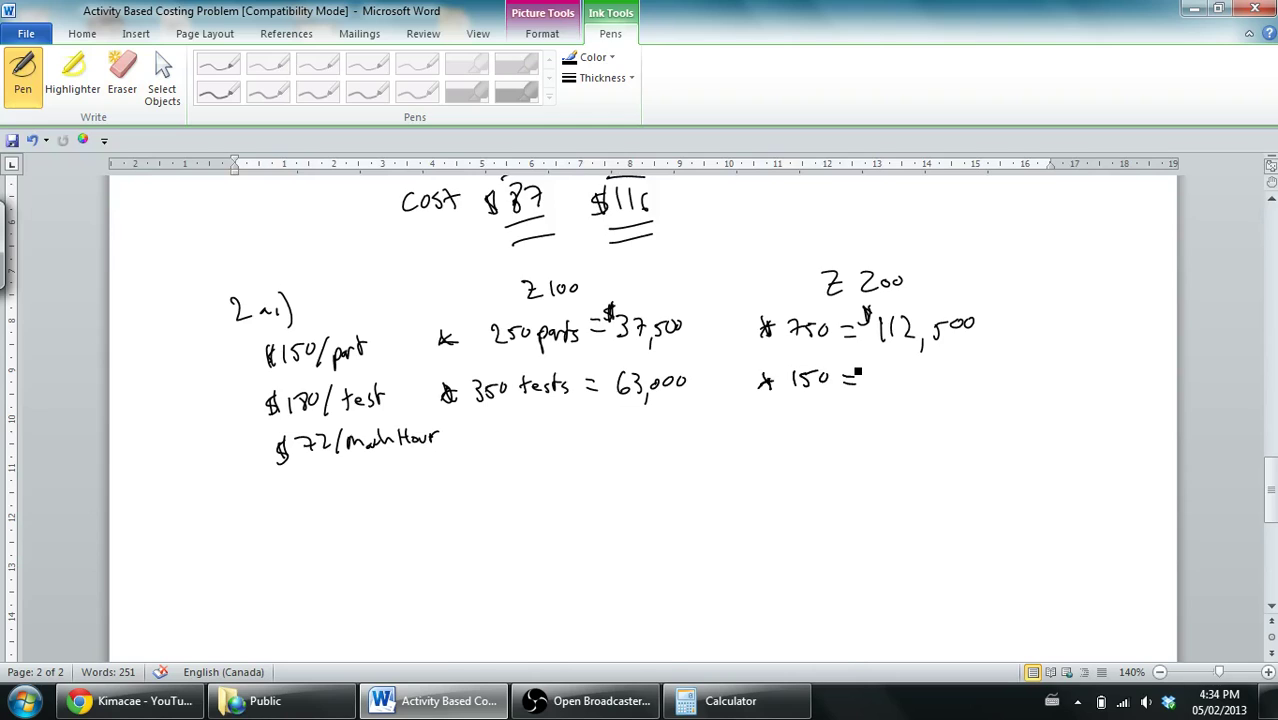
# Step: Compute 180×150 in Calculator and write 27,000 after $150 = under Z200
pyautogui.press('Escape')
pyautogui.scroll(5, 855, 368)
pyautogui.moveTo(1269, 440); pyautogui.dragTo(1266, 497)
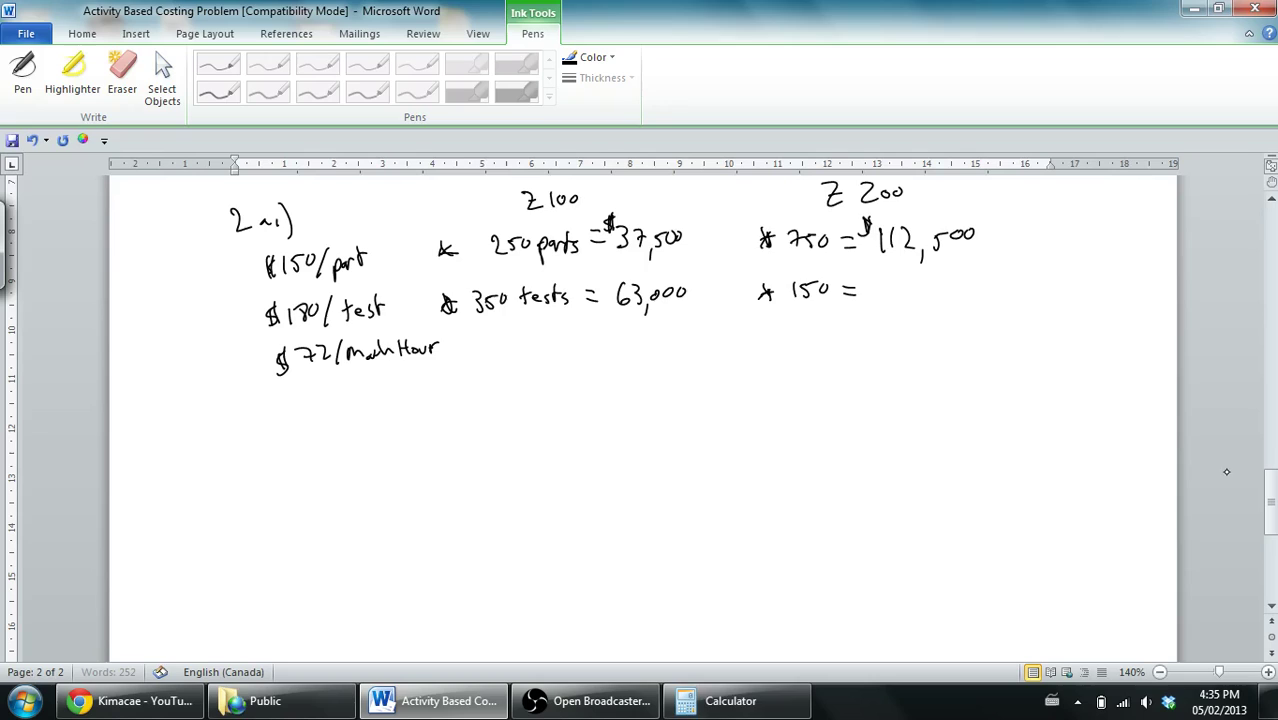
pyautogui.click(740, 700)
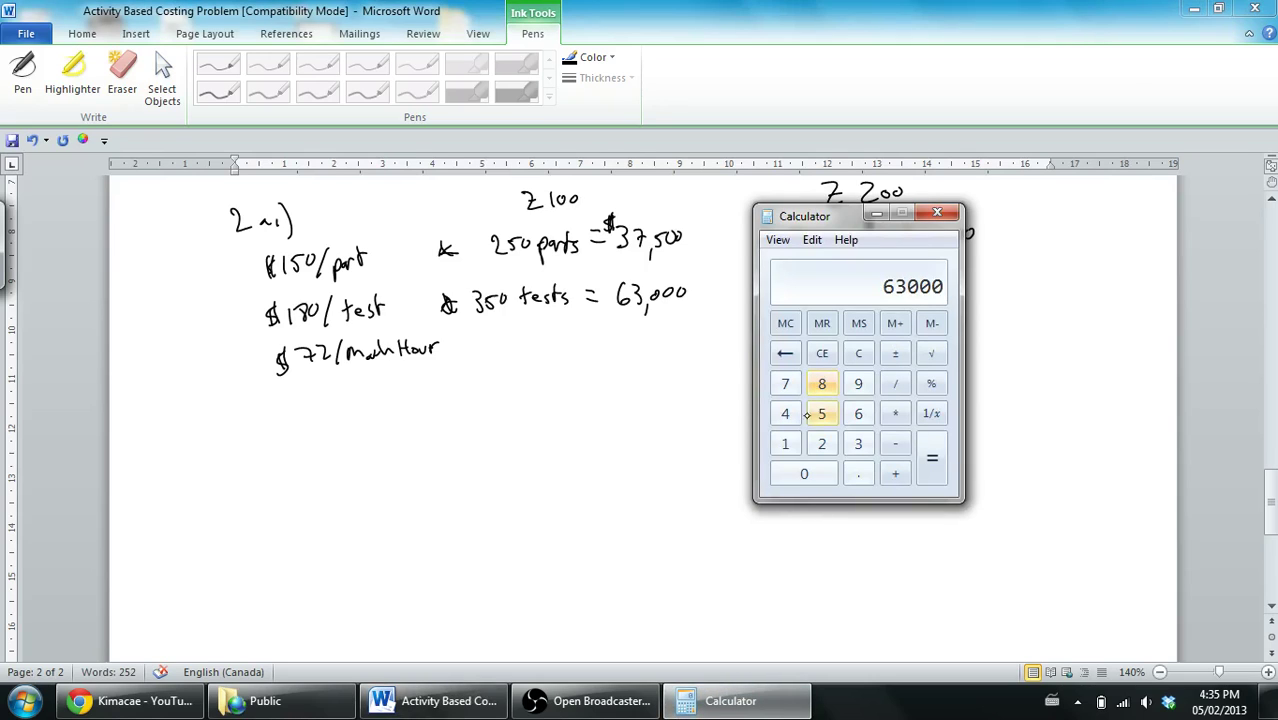
pyautogui.click(785, 443)
pyautogui.click(822, 383)
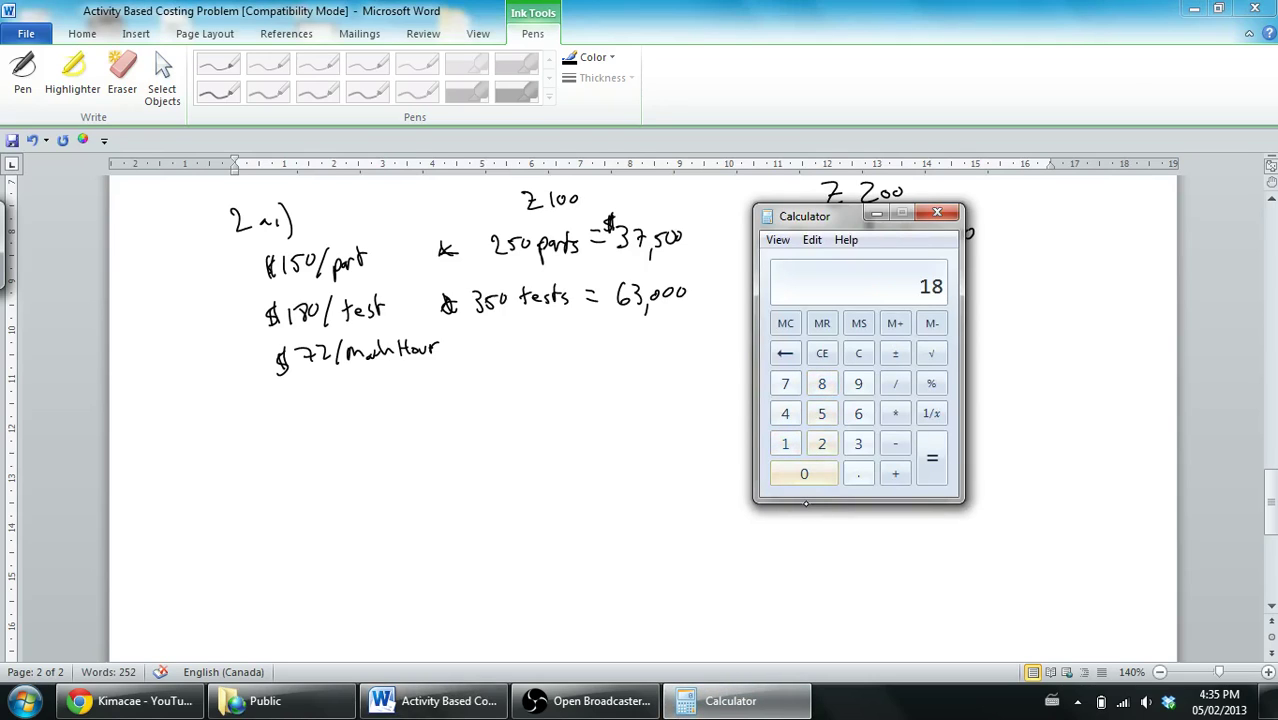
pyautogui.write('0*150')
pyautogui.press('Return')
pyautogui.click(1041, 336)
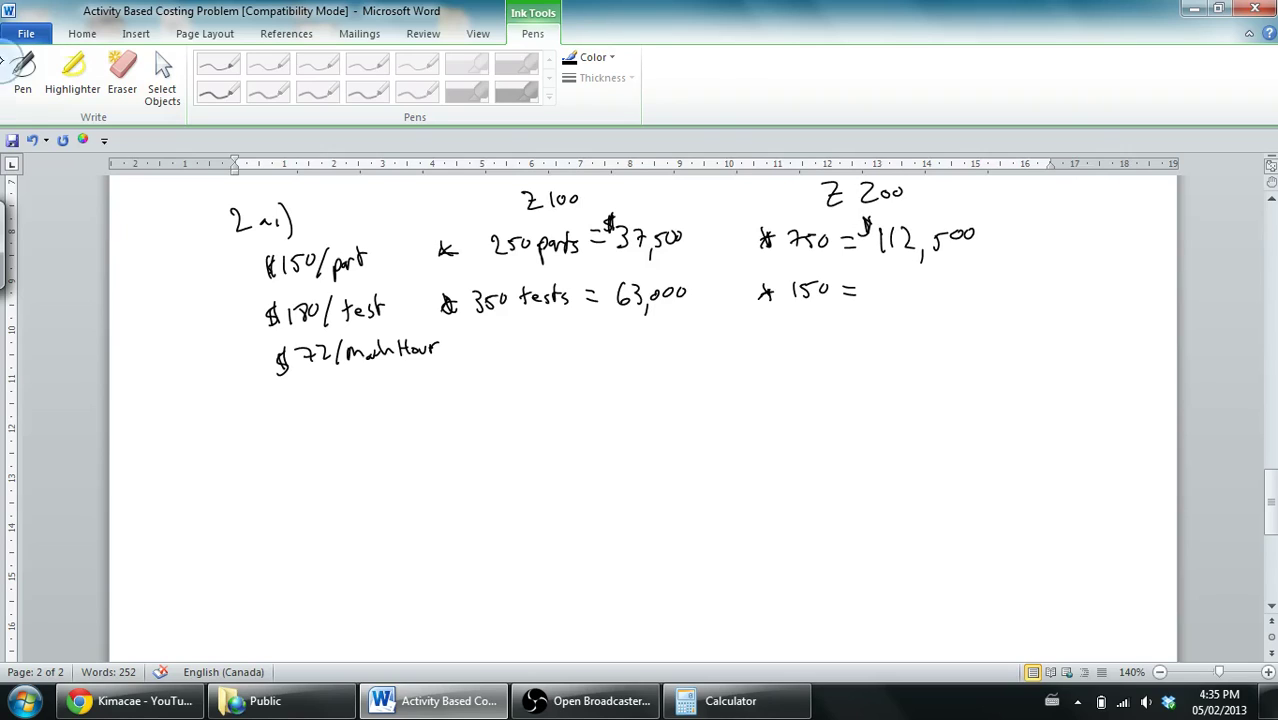
pyautogui.click(22, 72)
pyautogui.moveTo(878, 283)
pyautogui.mouseDown()
pyautogui.moveTo(886, 296)
pyautogui.moveTo(919, 289)
pyautogui.moveTo(930, 306)
pyautogui.moveTo(975, 289)
pyautogui.mouseUp()
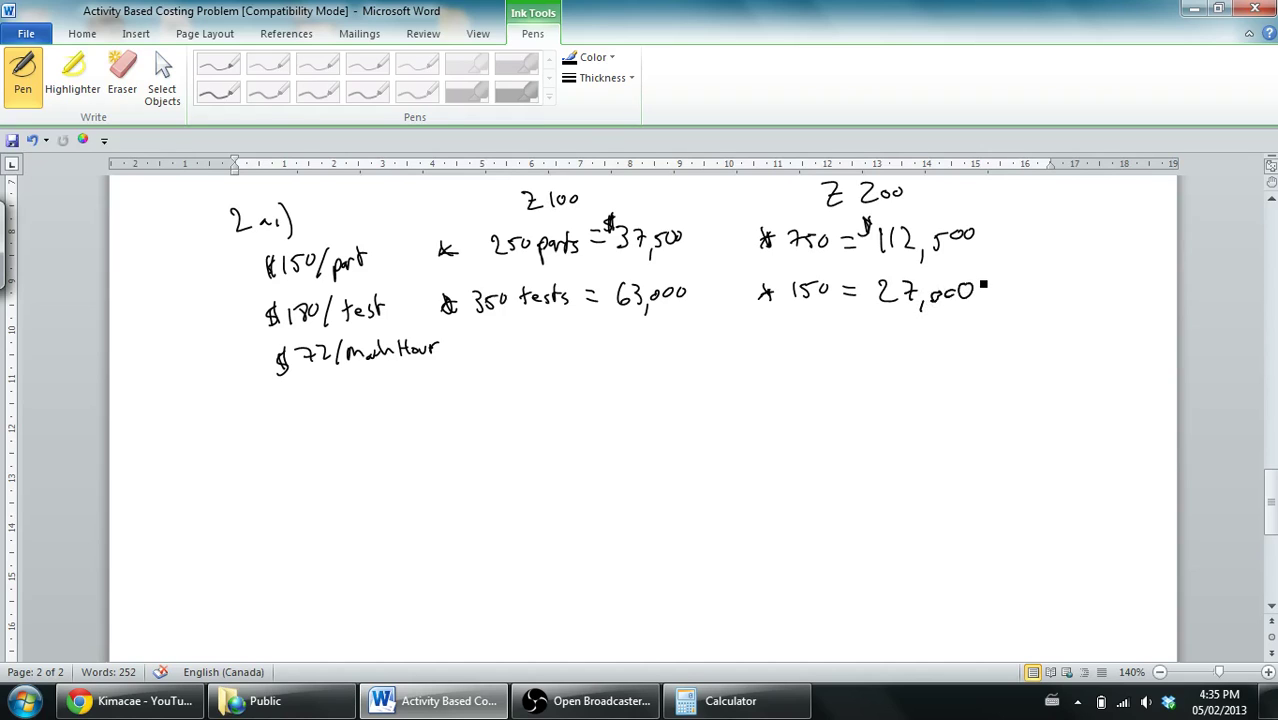
# Step: Start the Z100 machine-hour line with $2000 MH =
pyautogui.moveTo(1237, 478)
pyautogui.mouseDown()
pyautogui.moveTo(1252, 300)
pyautogui.moveTo(1227, 301)
pyautogui.mouseUp()
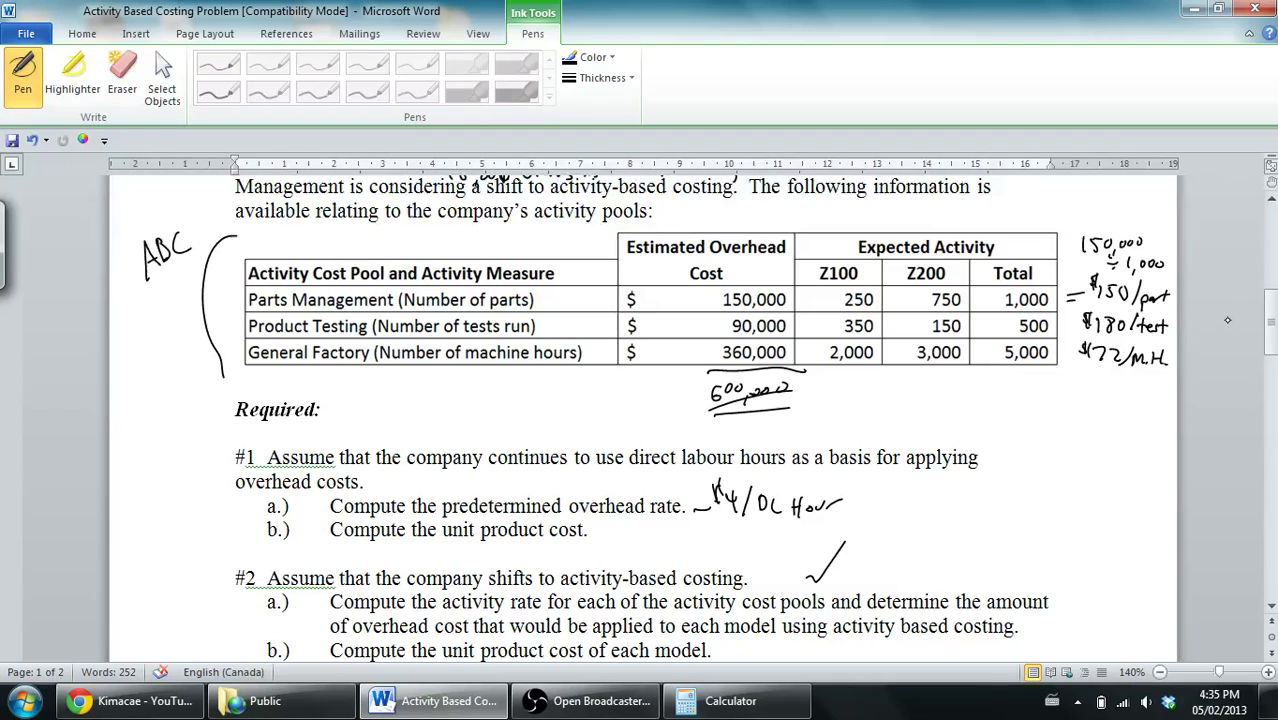
pyautogui.moveTo(1257, 325); pyautogui.dragTo(1250, 497)
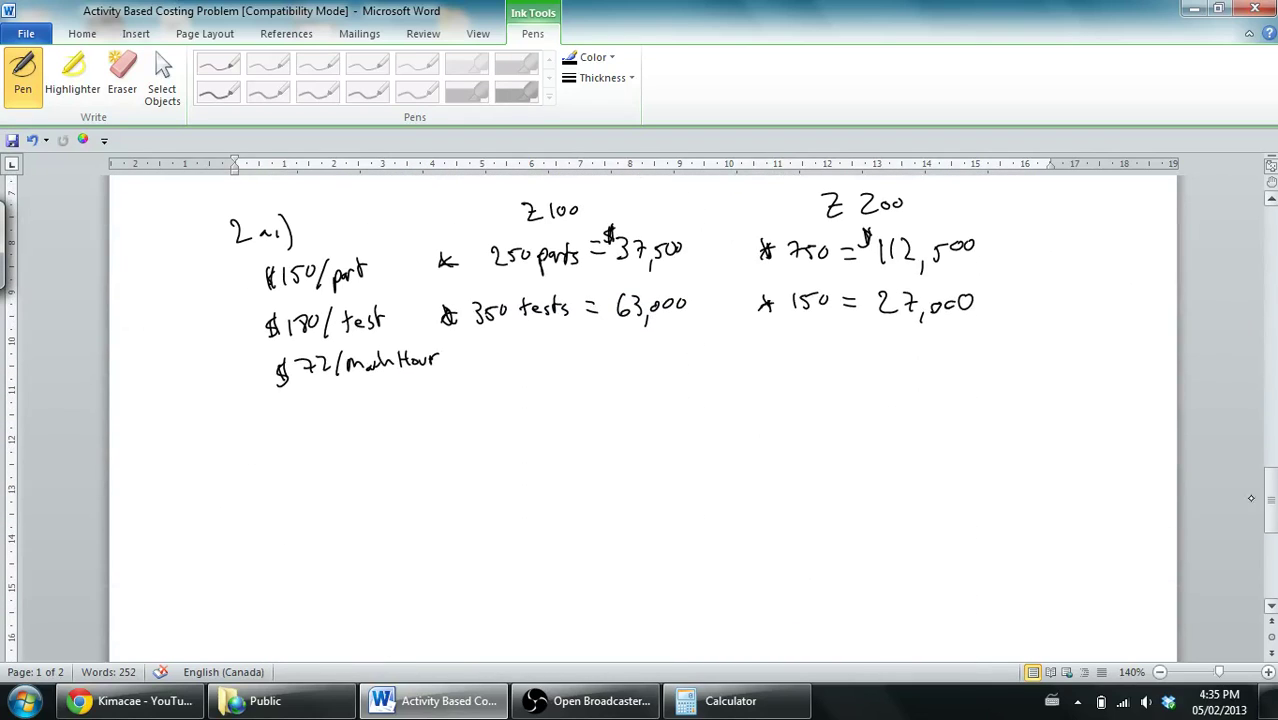
pyautogui.moveTo(469, 371)
pyautogui.mouseDown()
pyautogui.moveTo(470, 358)
pyautogui.moveTo(556, 346)
pyautogui.moveTo(560, 360)
pyautogui.moveTo(598, 343)
pyautogui.mouseUp()
pyautogui.moveTo(587, 353); pyautogui.dragTo(600, 351)
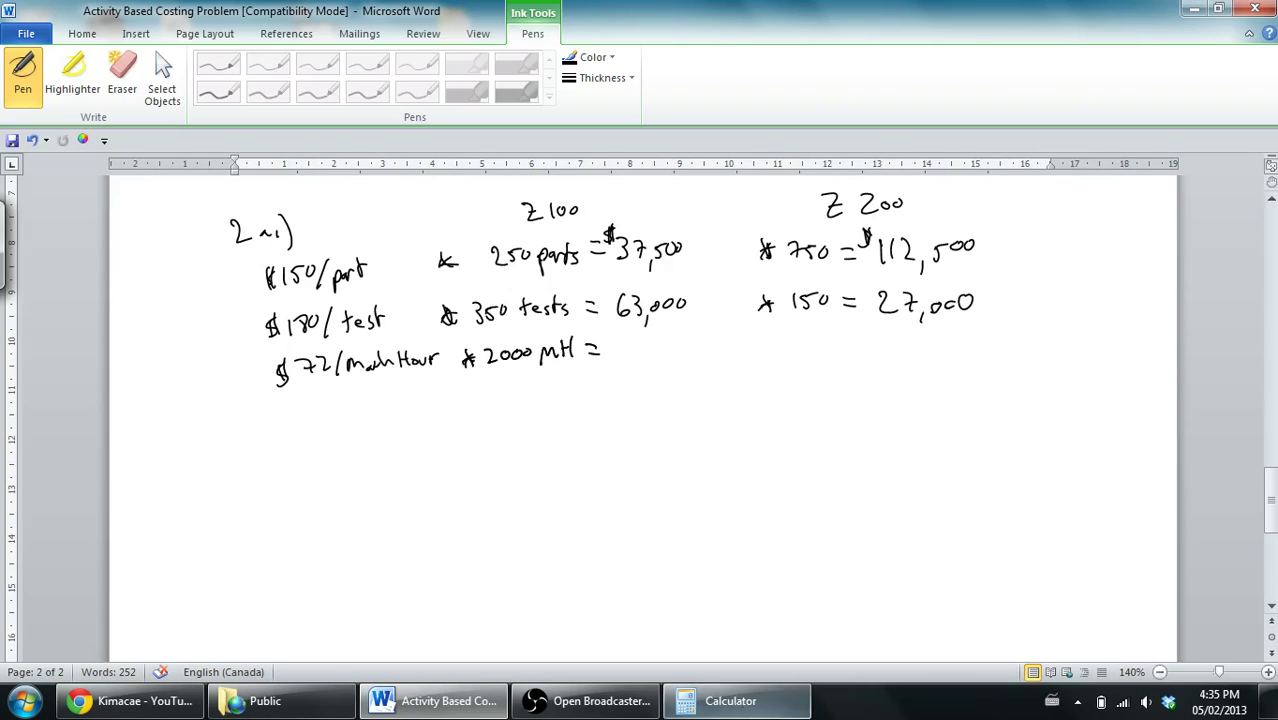
# Step: Compute 2000×72 in Calculator and write 144,000 after 2000 MH =
pyautogui.click(722, 701)
pyautogui.click(822, 443)
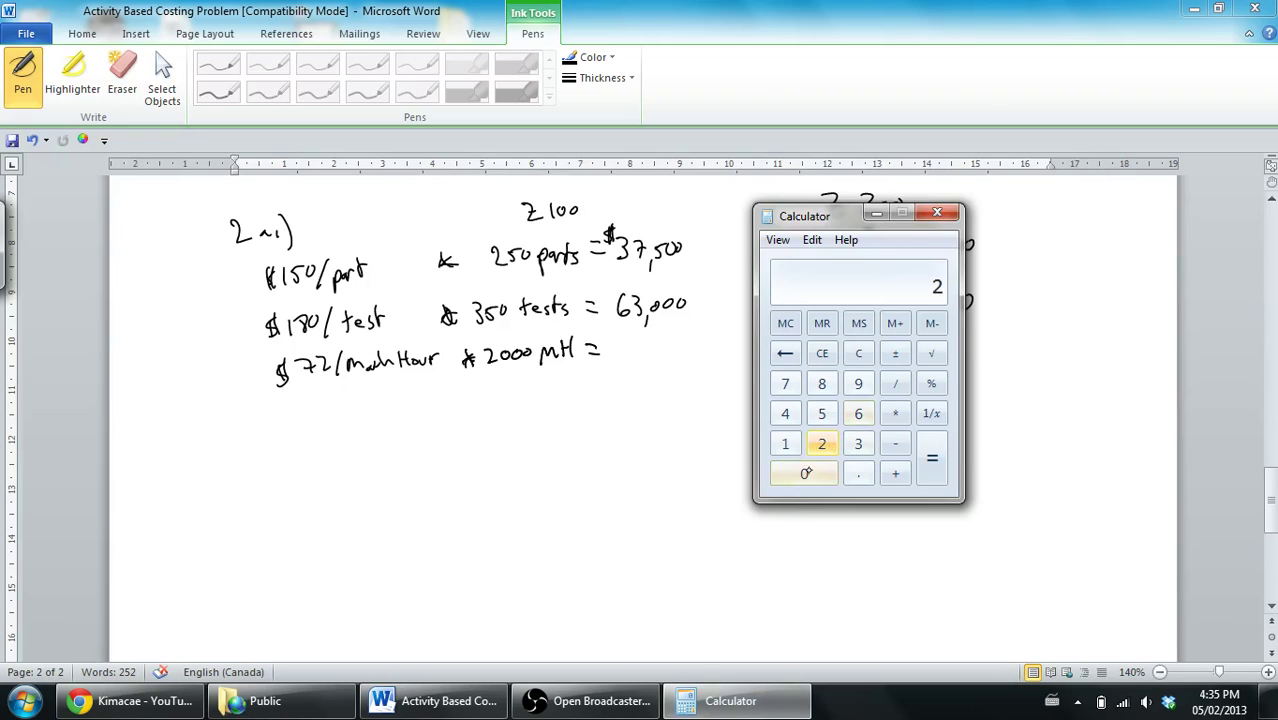
pyautogui.tripleClick(804, 473)
pyautogui.click(895, 413)
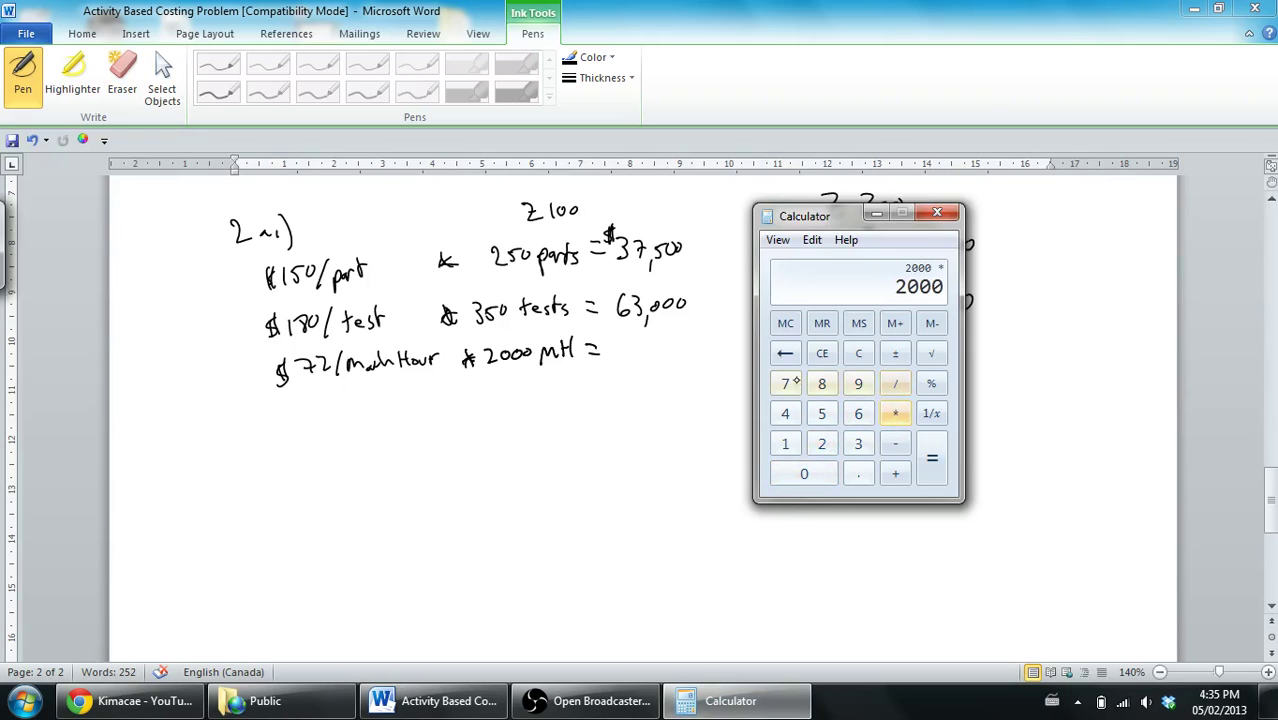
pyautogui.click(785, 383)
pyautogui.click(822, 443)
pyautogui.click(924, 466)
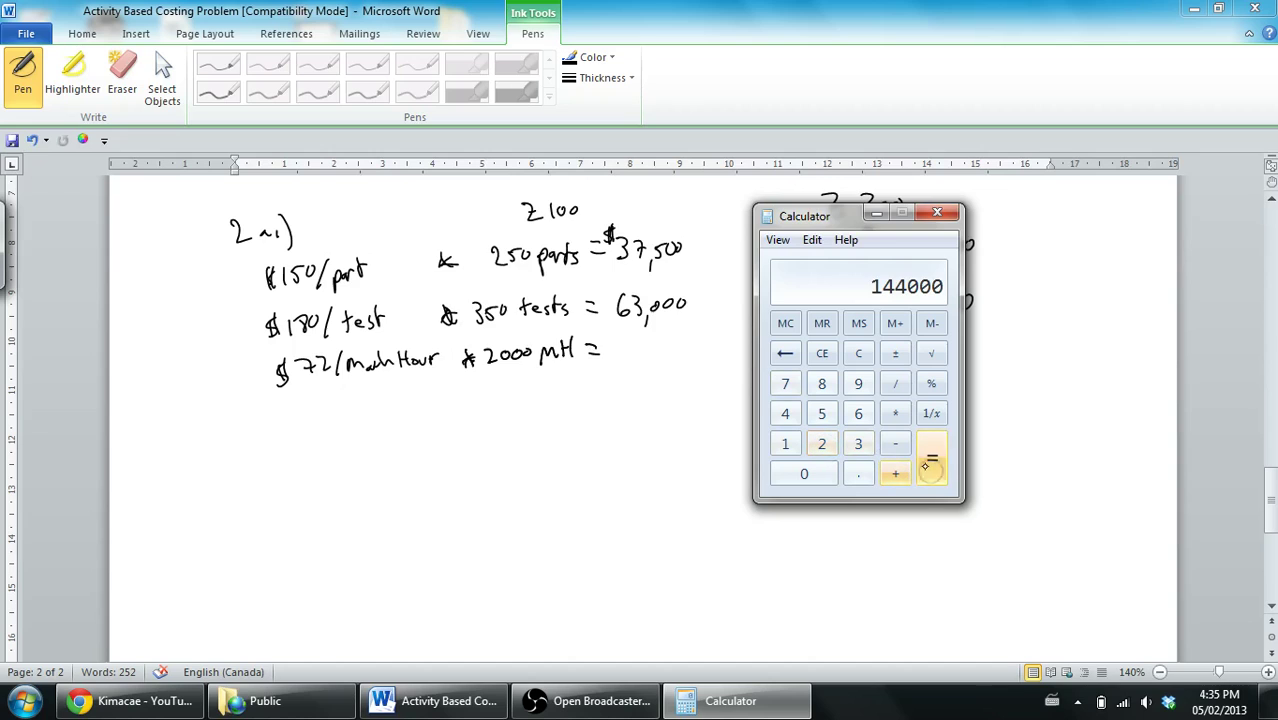
pyautogui.click(648, 356)
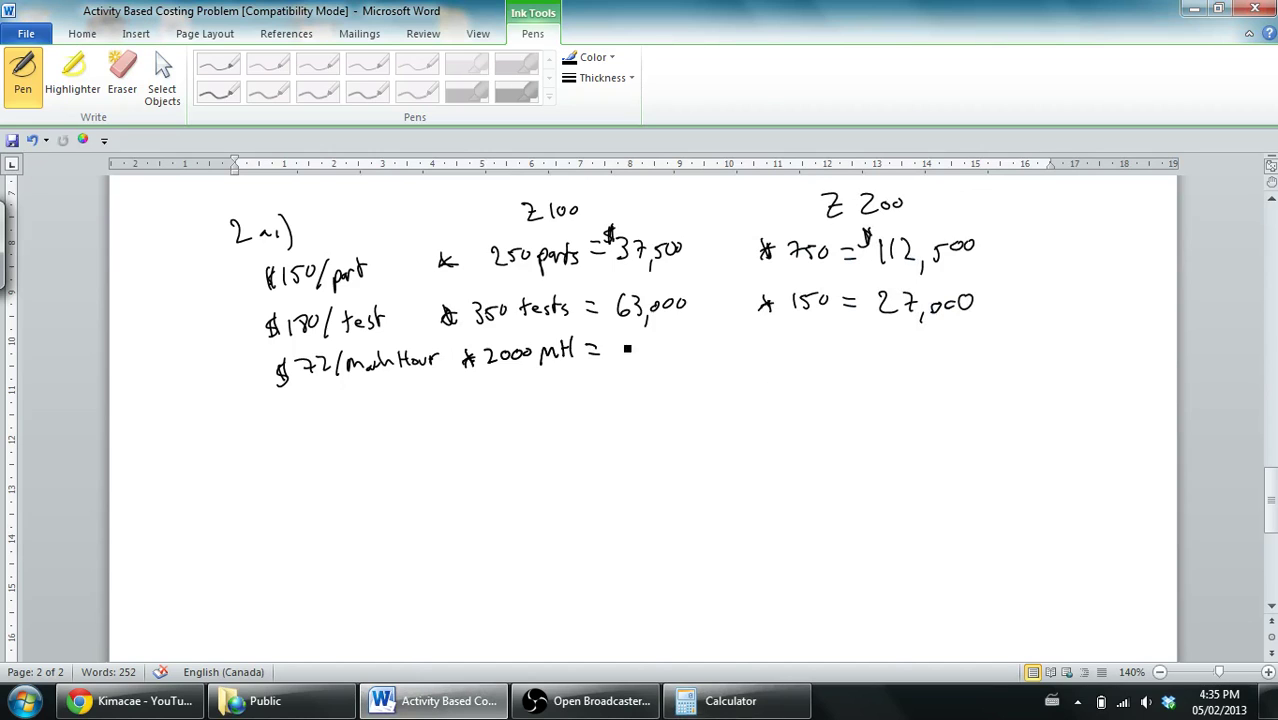
pyautogui.moveTo(626, 341)
pyautogui.mouseDown()
pyautogui.moveTo(627, 366)
pyautogui.moveTo(668, 372)
pyautogui.moveTo(682, 350)
pyautogui.mouseUp()
pyautogui.moveTo(692, 348); pyautogui.dragTo(691, 350)
pyautogui.moveTo(701, 348); pyautogui.dragTo(700, 350)
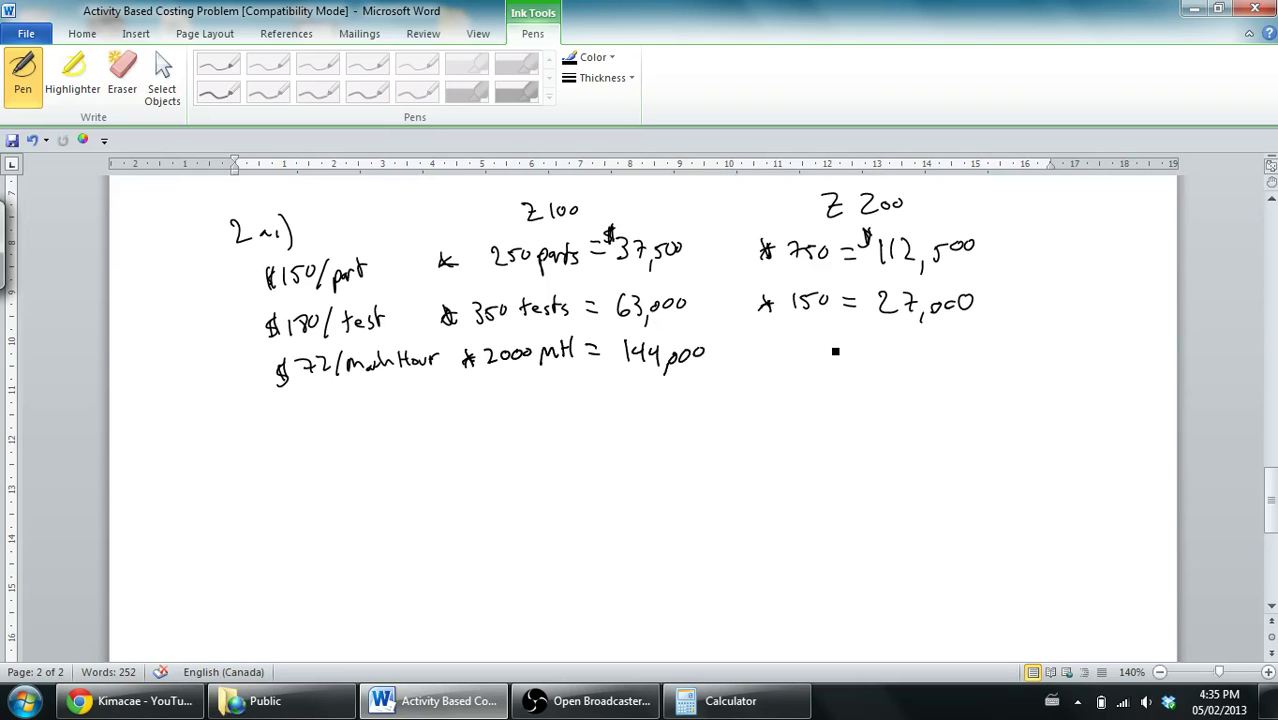
# Step: Write $3000 = 216,000 in Z200's machine-hour row and double-underline the Z100 heading
pyautogui.moveTo(1268, 498); pyautogui.dragTo(1264, 329)
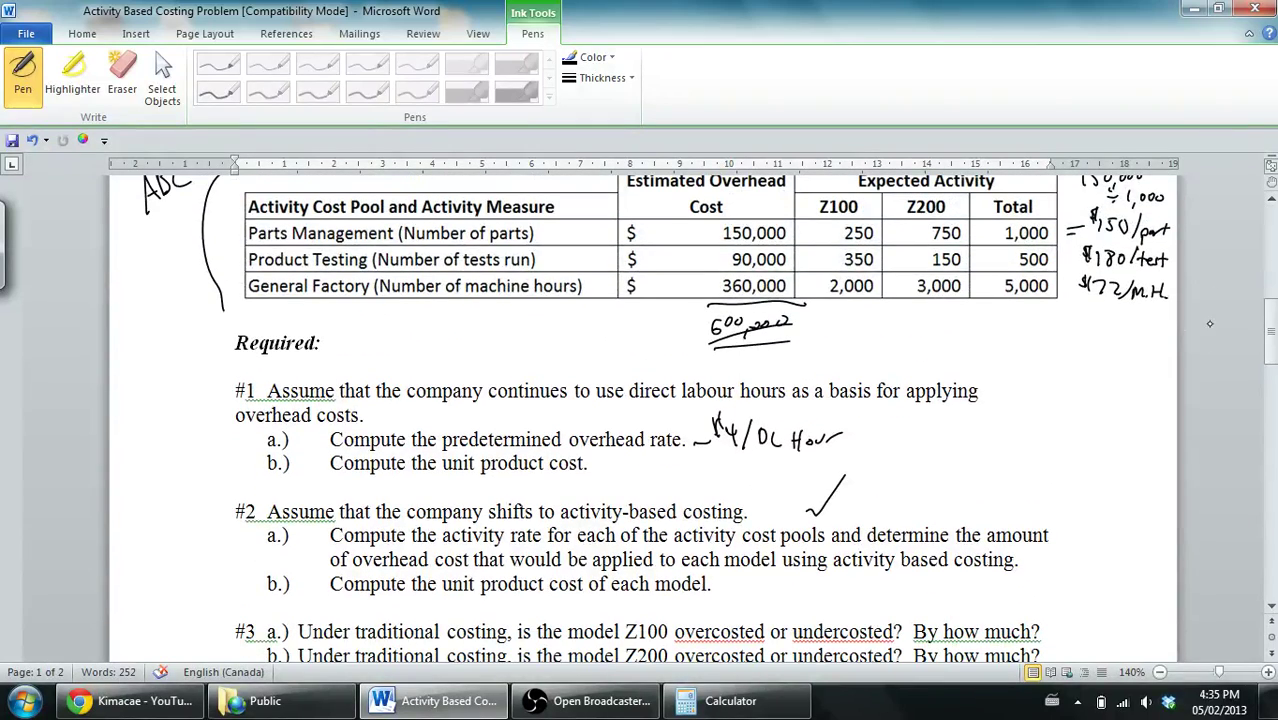
pyautogui.moveTo(1264, 329); pyautogui.dragTo(1264, 498)
pyautogui.moveTo(774, 422); pyautogui.dragTo(768, 442)
pyautogui.moveTo(794, 418)
pyautogui.mouseDown()
pyautogui.moveTo(796, 440)
pyautogui.moveTo(812, 438)
pyautogui.mouseUp()
pyautogui.moveTo(822, 422); pyautogui.dragTo(930, 434)
pyautogui.moveTo(944, 440)
pyautogui.mouseDown()
pyautogui.moveTo(940, 452)
pyautogui.moveTo(946, 430)
pyautogui.moveTo(960, 430)
pyautogui.mouseUp()
pyautogui.moveTo(978, 428); pyautogui.dragTo(976, 430)
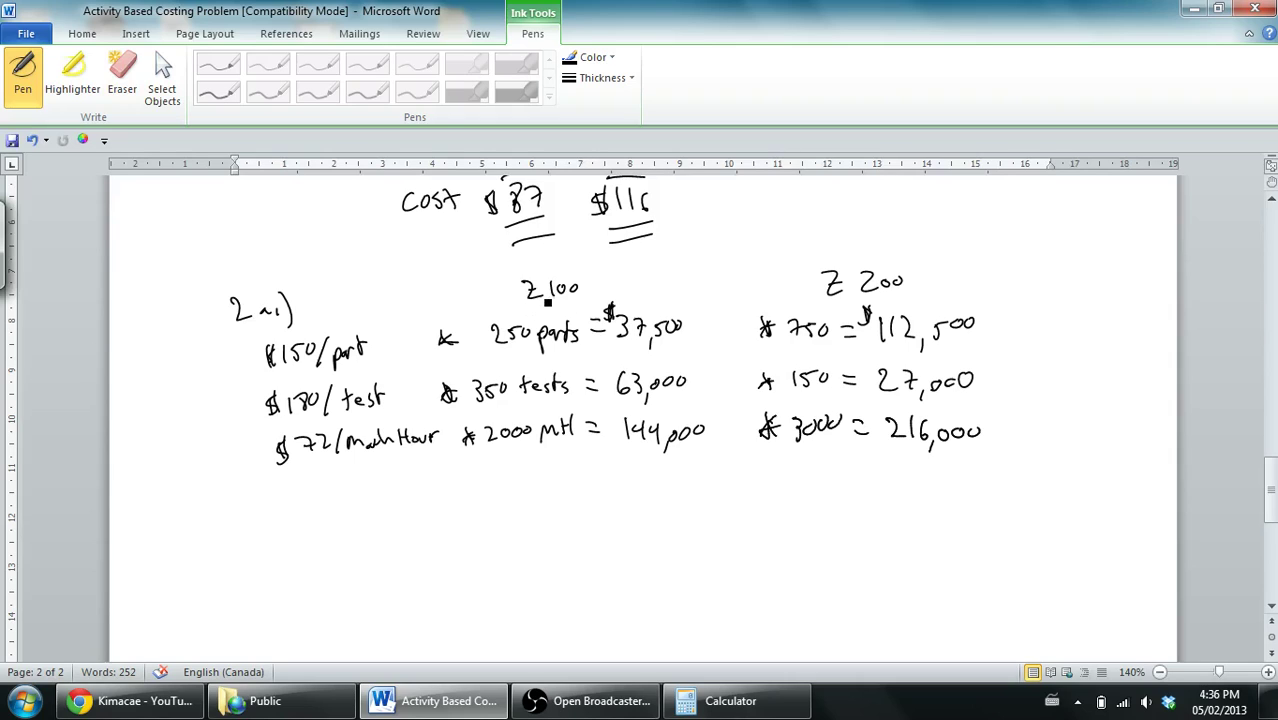
pyautogui.moveTo(526, 300); pyautogui.dragTo(592, 298)
# Step: Underline the Z 200 heading and the last amounts 144,000 and 216,000, then handwrite 'Total' below
pyautogui.moveTo(826, 300)
pyautogui.mouseDown()
pyautogui.moveTo(920, 297)
pyautogui.moveTo(908, 303)
pyautogui.mouseUp()
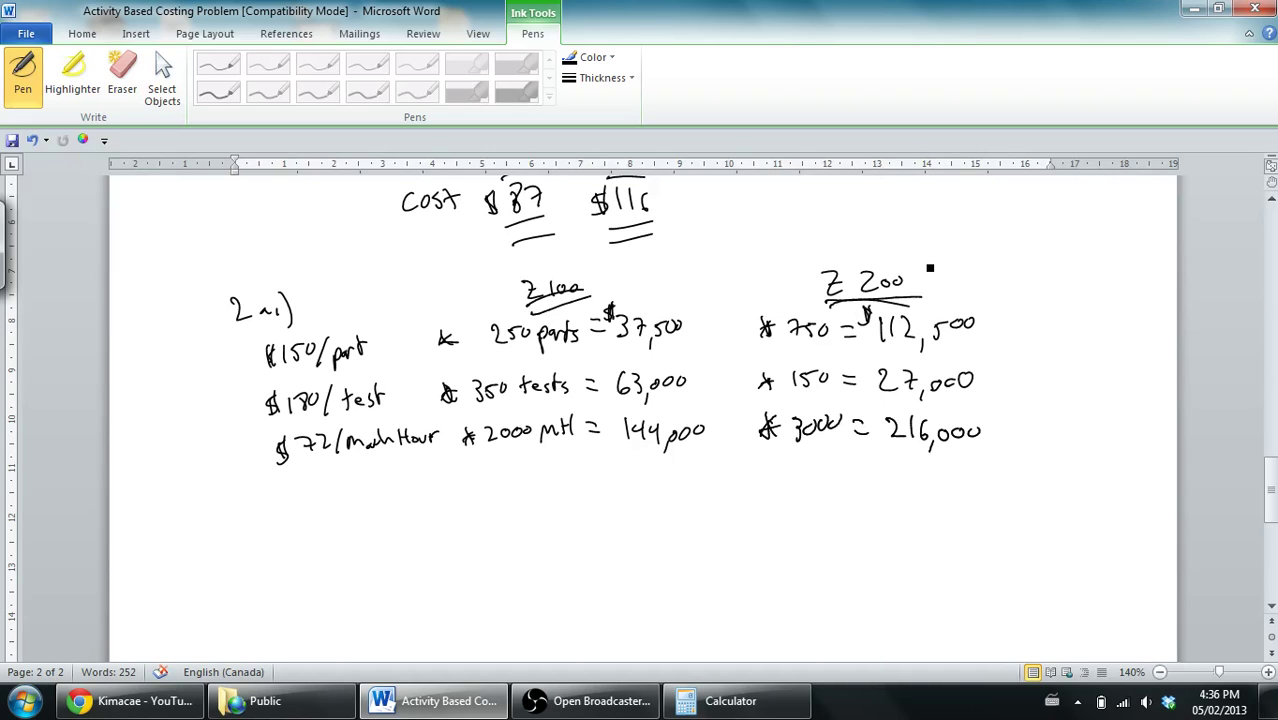
pyautogui.moveTo(621, 461); pyautogui.dragTo(680, 457)
pyautogui.moveTo(886, 463); pyautogui.dragTo(968, 467)
pyautogui.moveTo(481, 484); pyautogui.dragTo(505, 483)
pyautogui.moveTo(492, 484)
pyautogui.mouseDown()
pyautogui.moveTo(492, 508)
pyautogui.moveTo(538, 508)
pyautogui.mouseUp()
pyautogui.moveTo(542, 478); pyautogui.dragTo(545, 508)
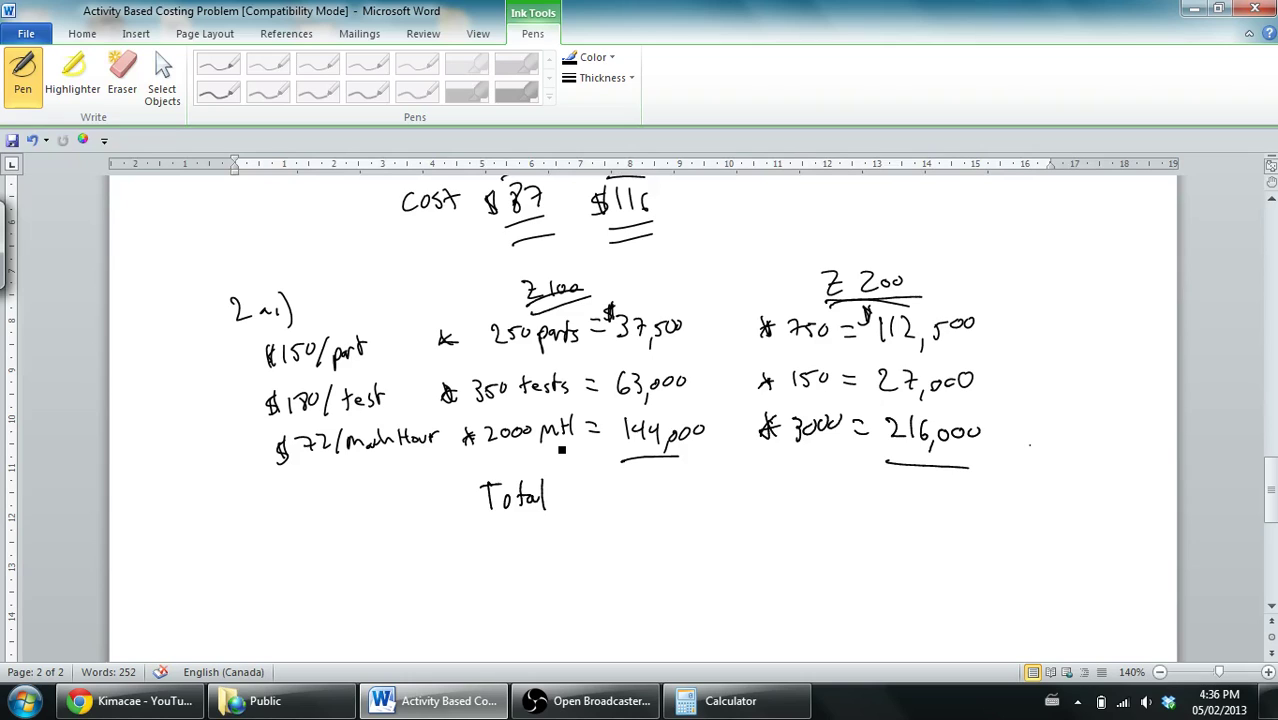
# Step: Sum 37500 + 63000 + 144000 in Calculator and ink 244,500 as Z100's total
pyautogui.click(735, 701)
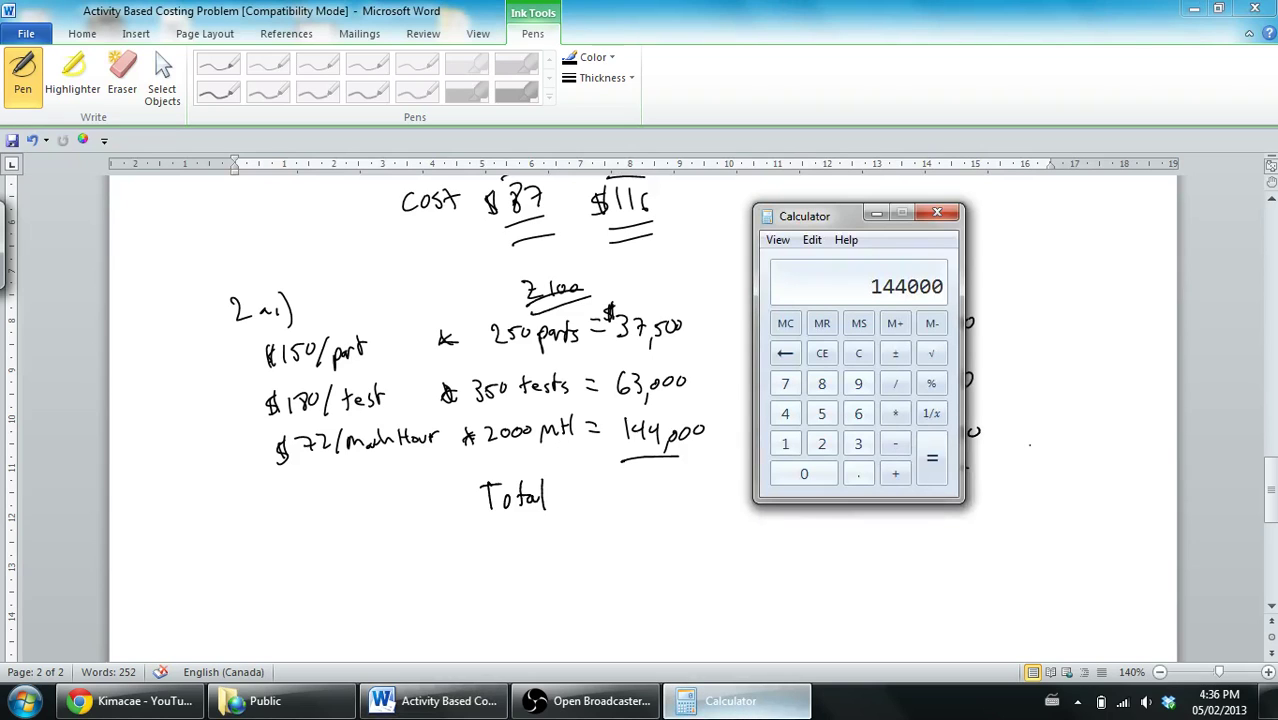
pyautogui.write('37500')
pyautogui.press('+')
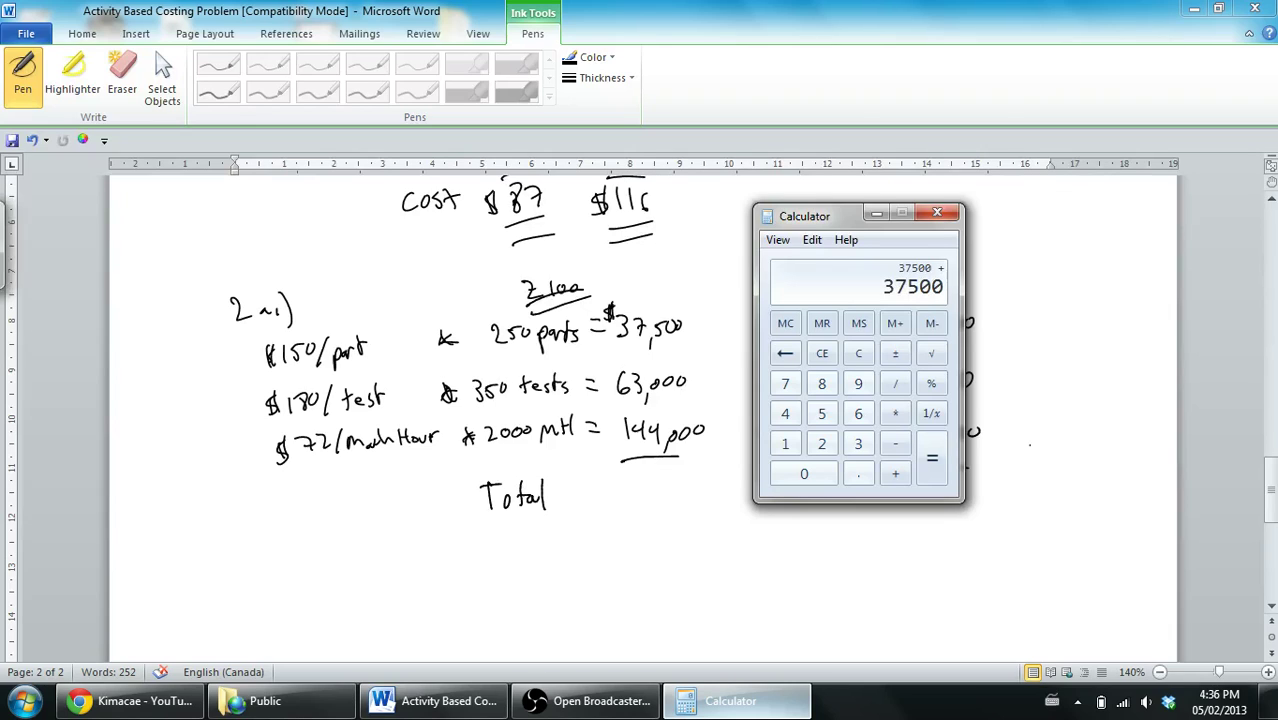
pyautogui.write('63000')
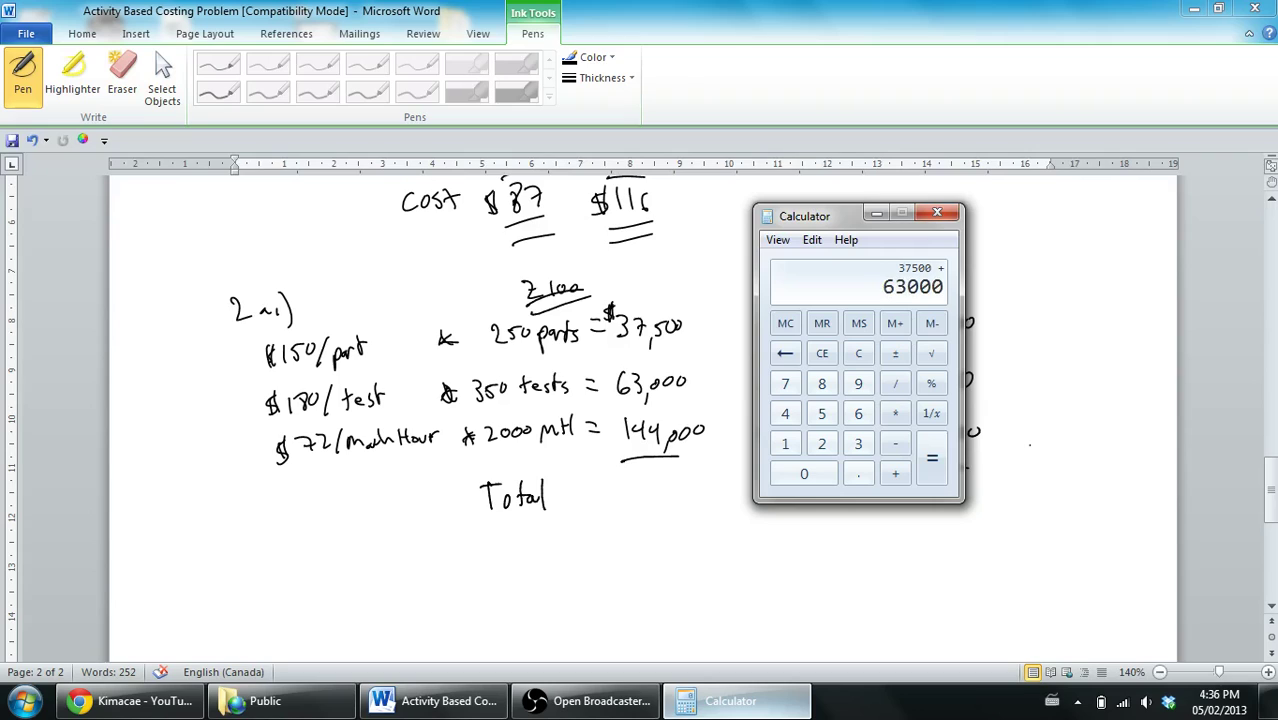
pyautogui.press('+')
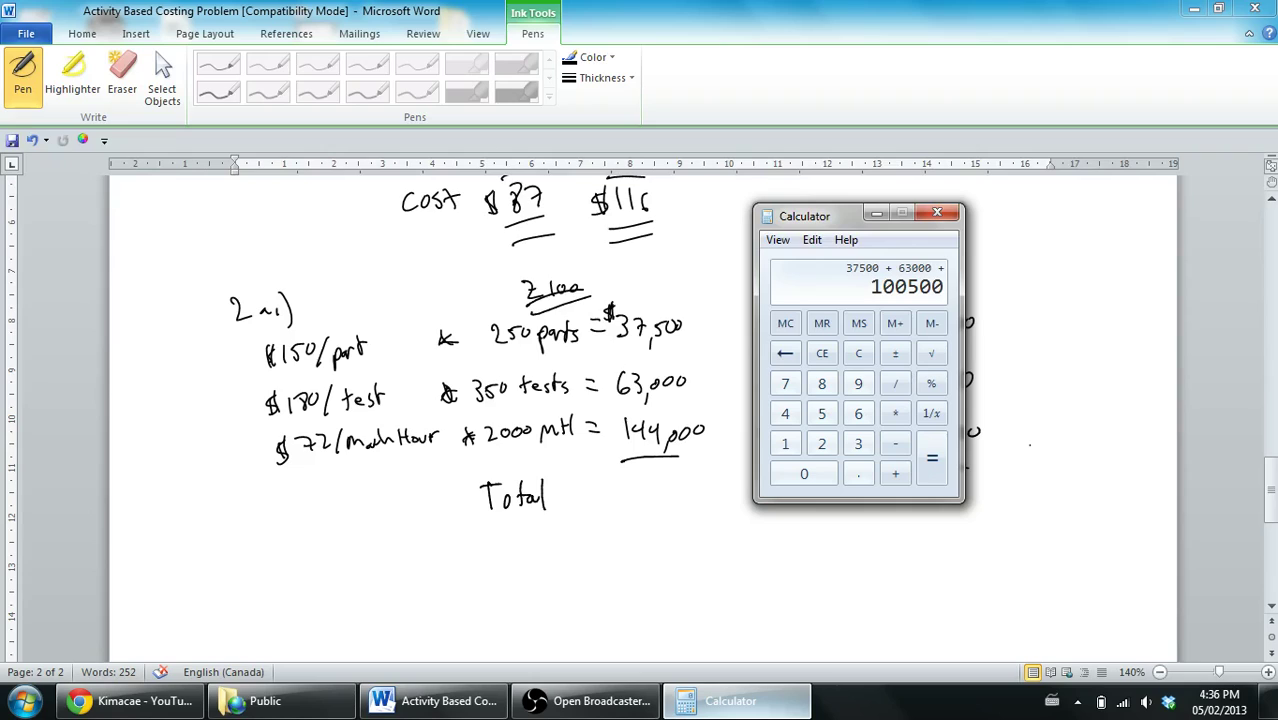
pyautogui.write('144000')
pyautogui.press('Return')
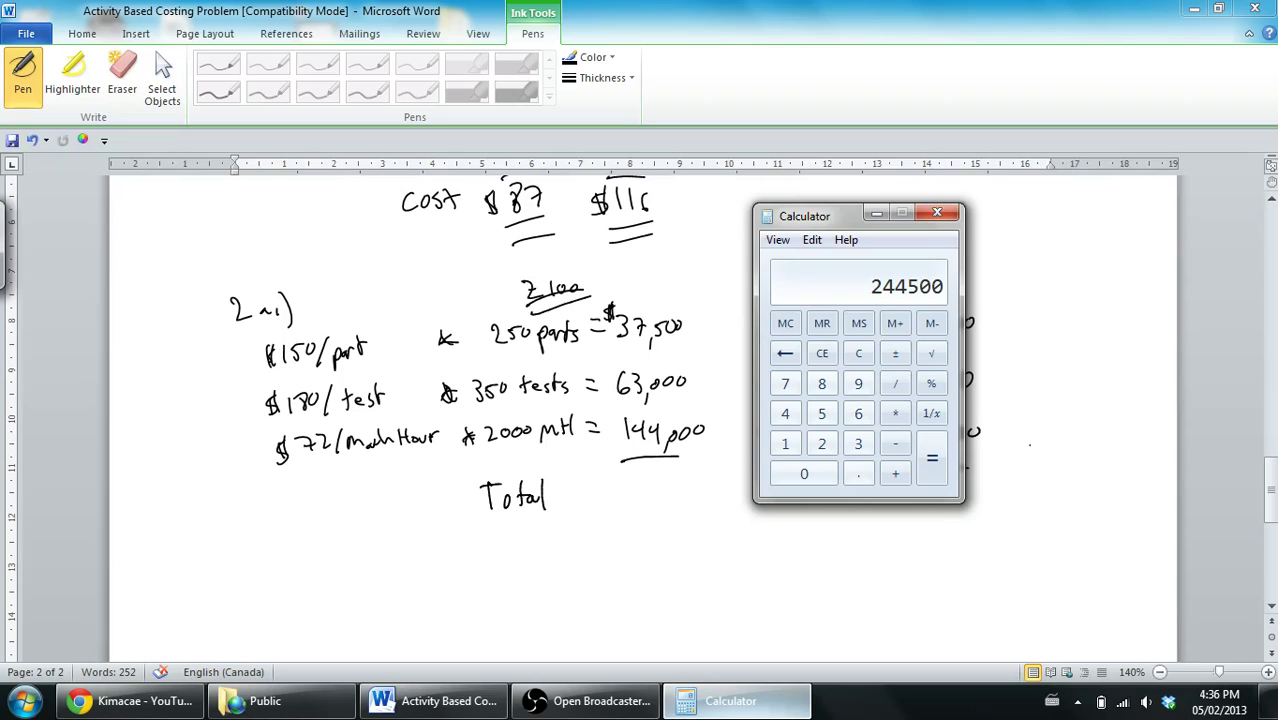
pyautogui.click(625, 491)
pyautogui.moveTo(614, 486)
pyautogui.mouseDown()
pyautogui.moveTo(668, 500)
pyautogui.moveTo(712, 490)
pyautogui.mouseUp()
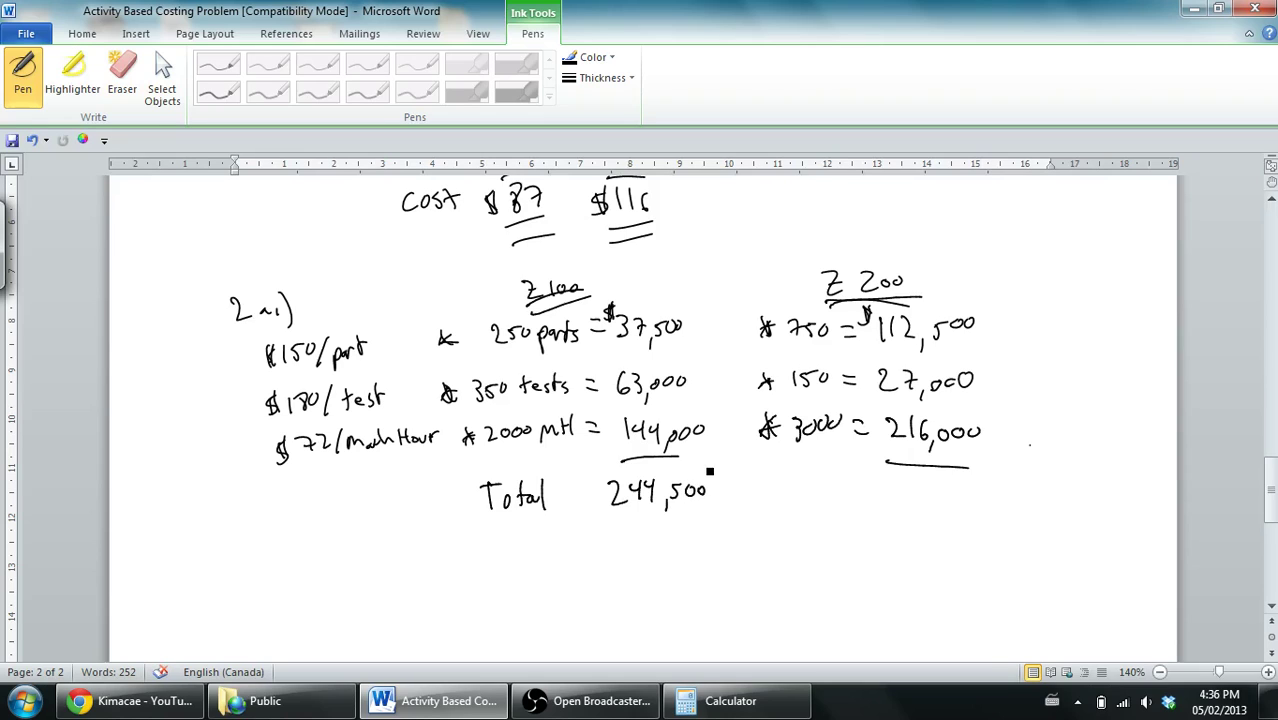
# Step: Sum 112500 + 27000 + 216000 in Calculator to get Z200's total 355,500
pyautogui.click(740, 700)
pyautogui.click(822, 210)
pyautogui.click(735, 700)
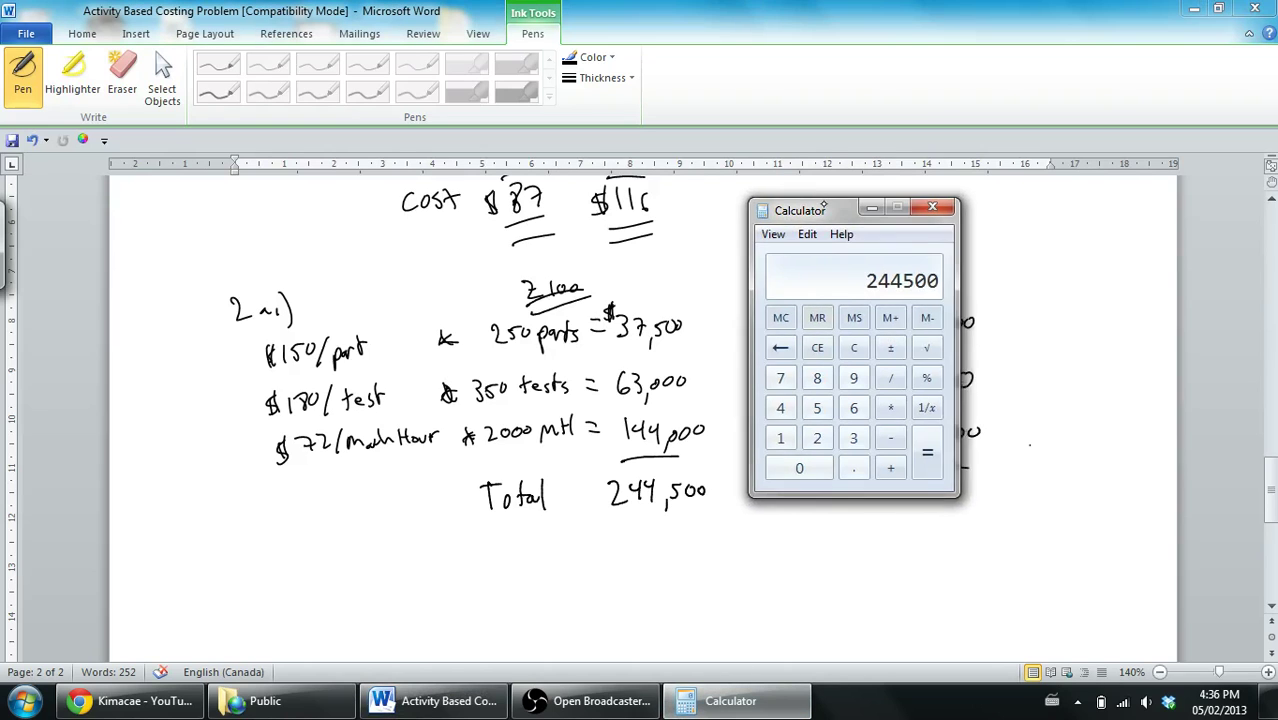
pyautogui.moveTo(823, 205); pyautogui.dragTo(720, 214)
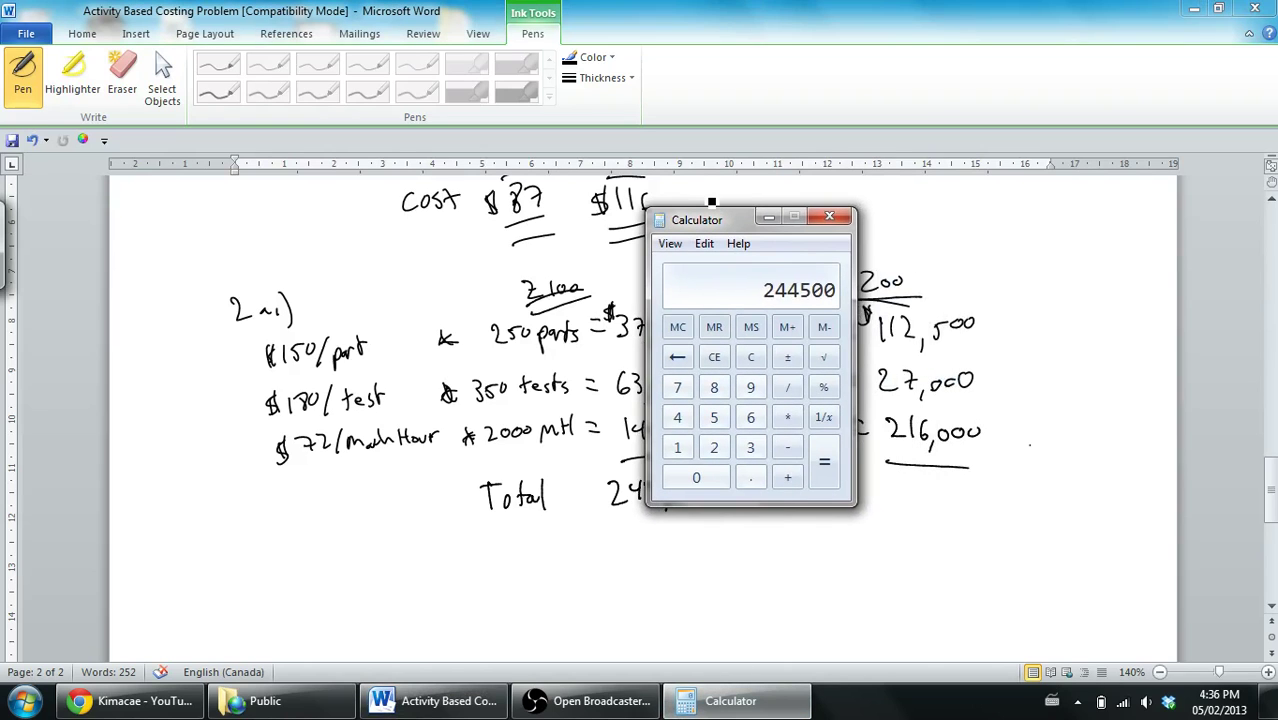
pyautogui.write('112500')
pyautogui.press('+')
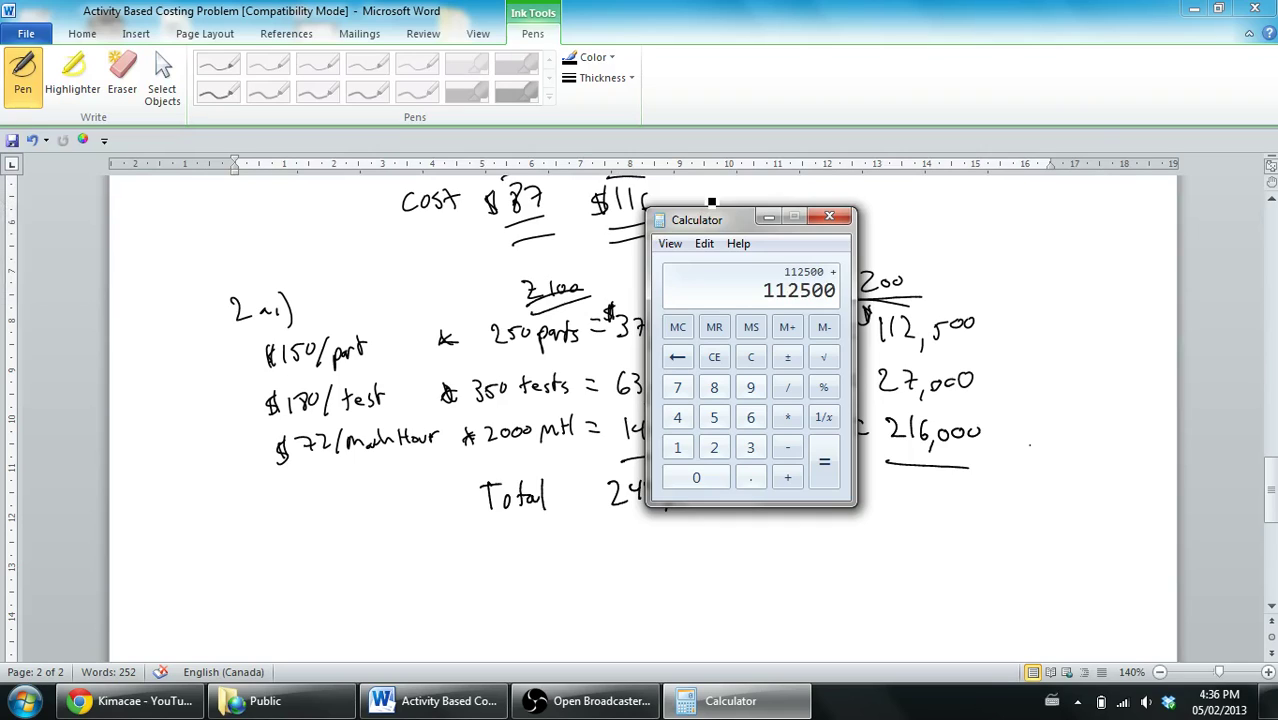
pyautogui.write('27000')
pyautogui.press('+')
pyautogui.write('216000')
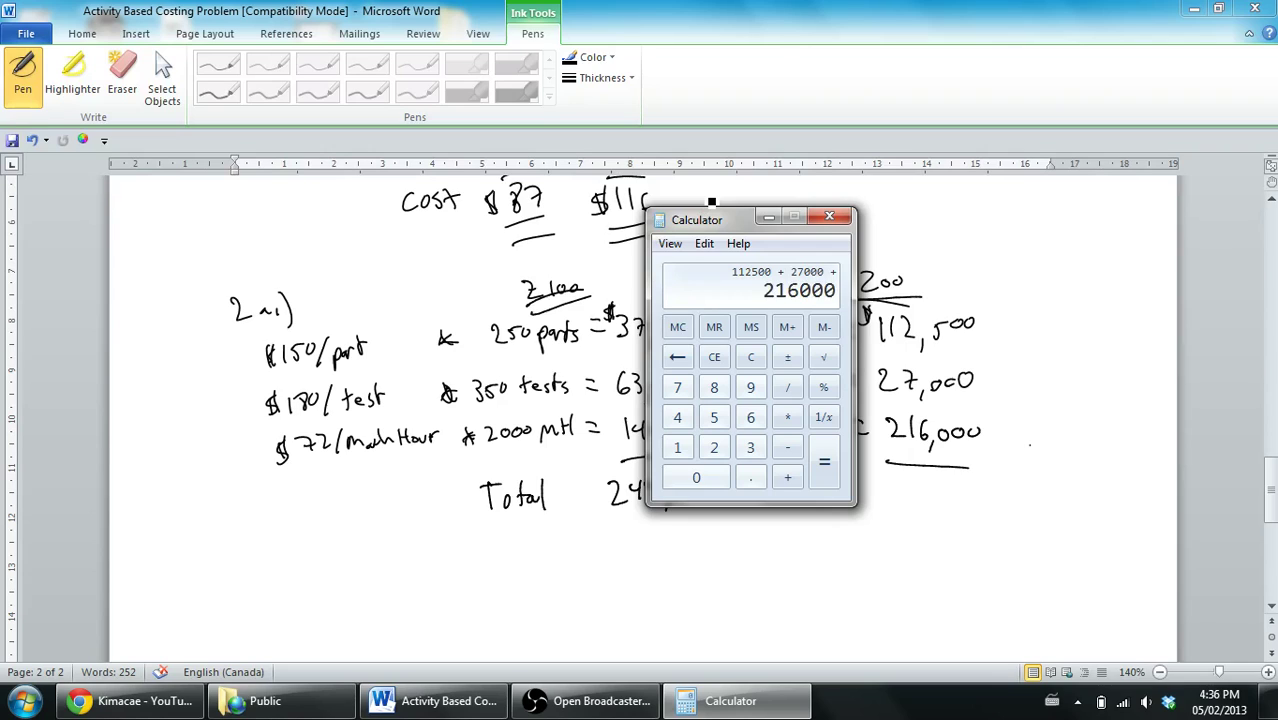
pyautogui.press('Return')
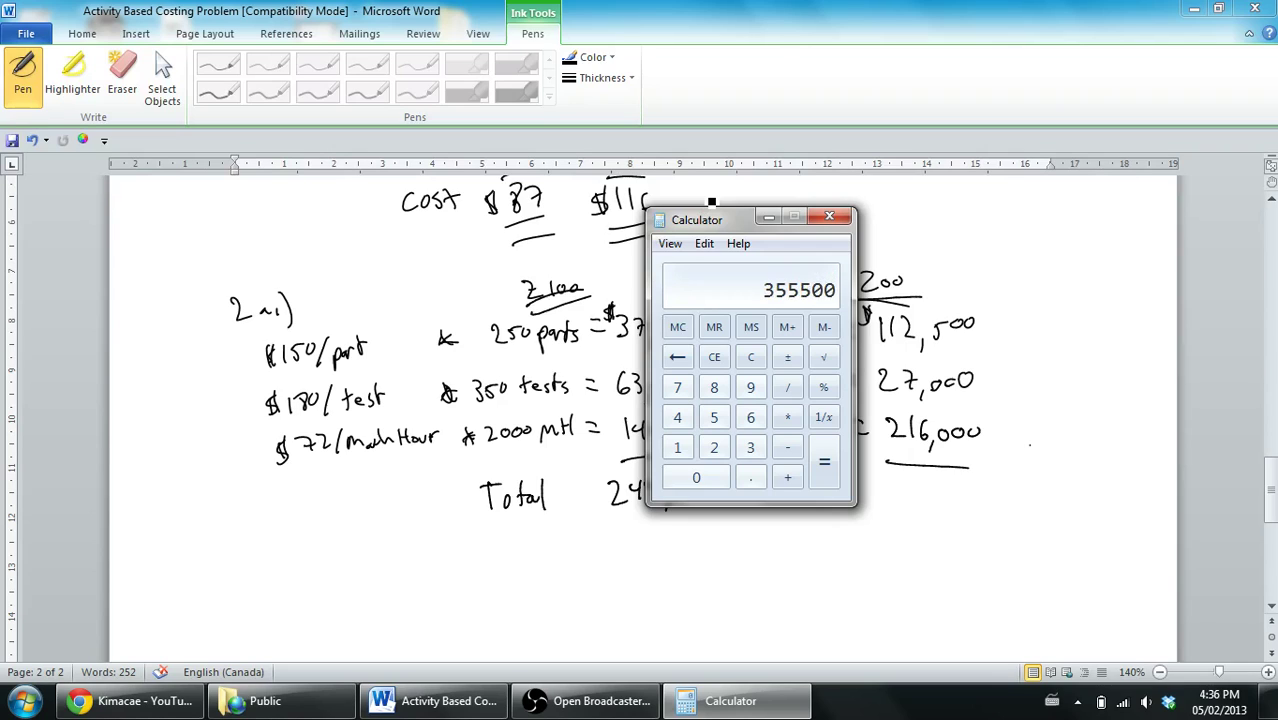
# Step: Ink 355,500 under Z200 with '+' and '=' signs, removing stray typed digits
pyautogui.click(924, 479)
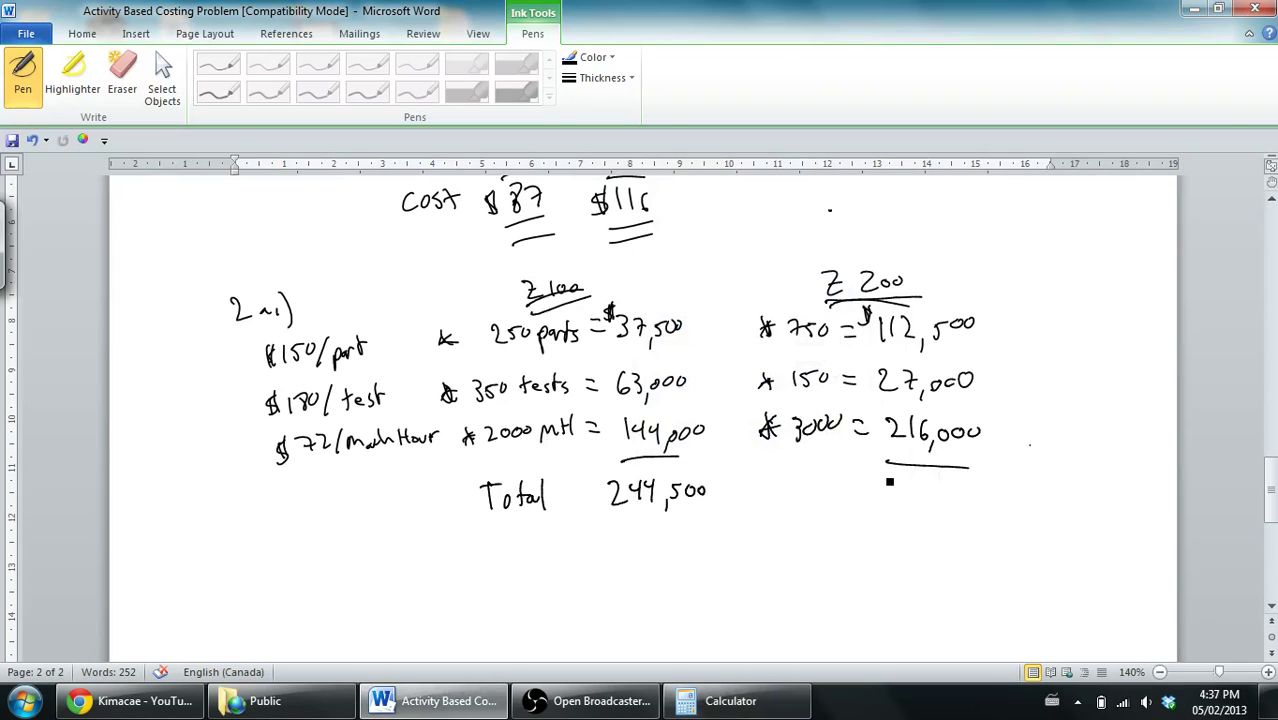
pyautogui.moveTo(880, 485)
pyautogui.mouseDown()
pyautogui.moveTo(916, 493)
pyautogui.moveTo(928, 512)
pyautogui.moveTo(975, 491)
pyautogui.mouseUp()
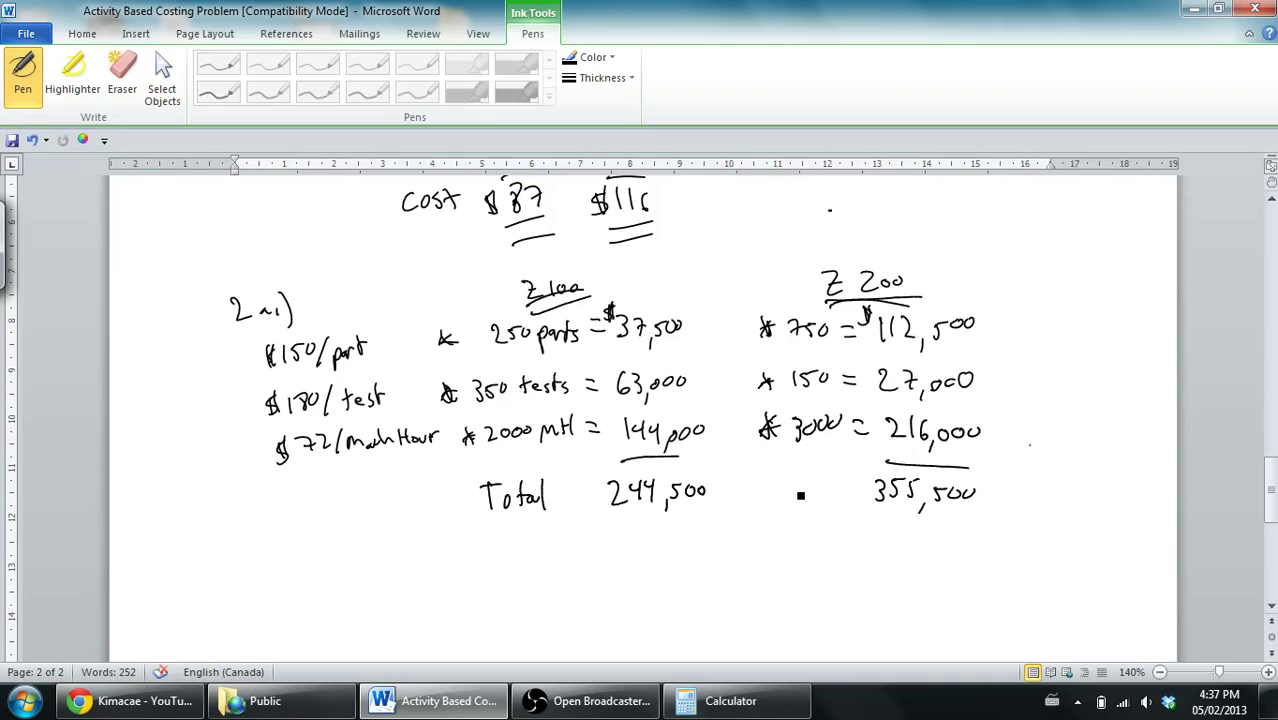
pyautogui.moveTo(796, 484)
pyautogui.mouseDown()
pyautogui.moveTo(793, 496)
pyautogui.moveTo(810, 488)
pyautogui.mouseUp()
pyautogui.moveTo(1011, 481); pyautogui.dragTo(1028, 489)
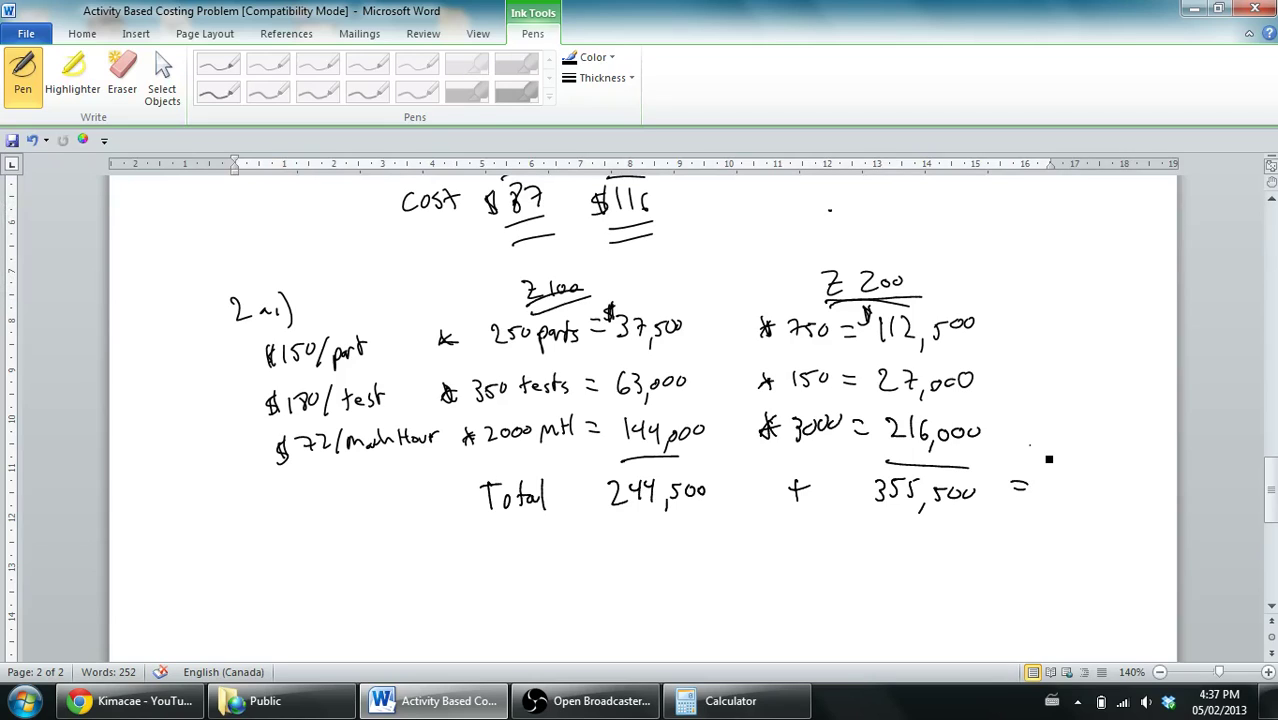
pyautogui.press('Escape')
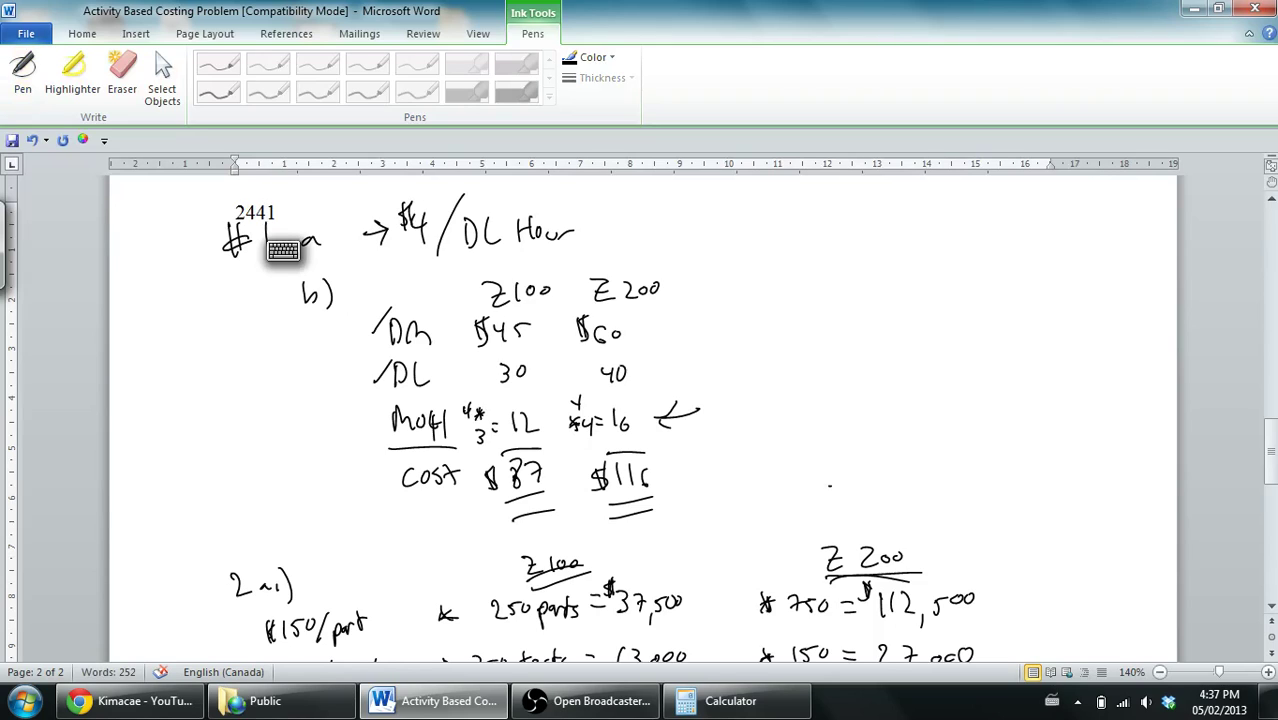
pyautogui.press('BackSpace')
pyautogui.press('BackSpace')
pyautogui.press('BackSpace')
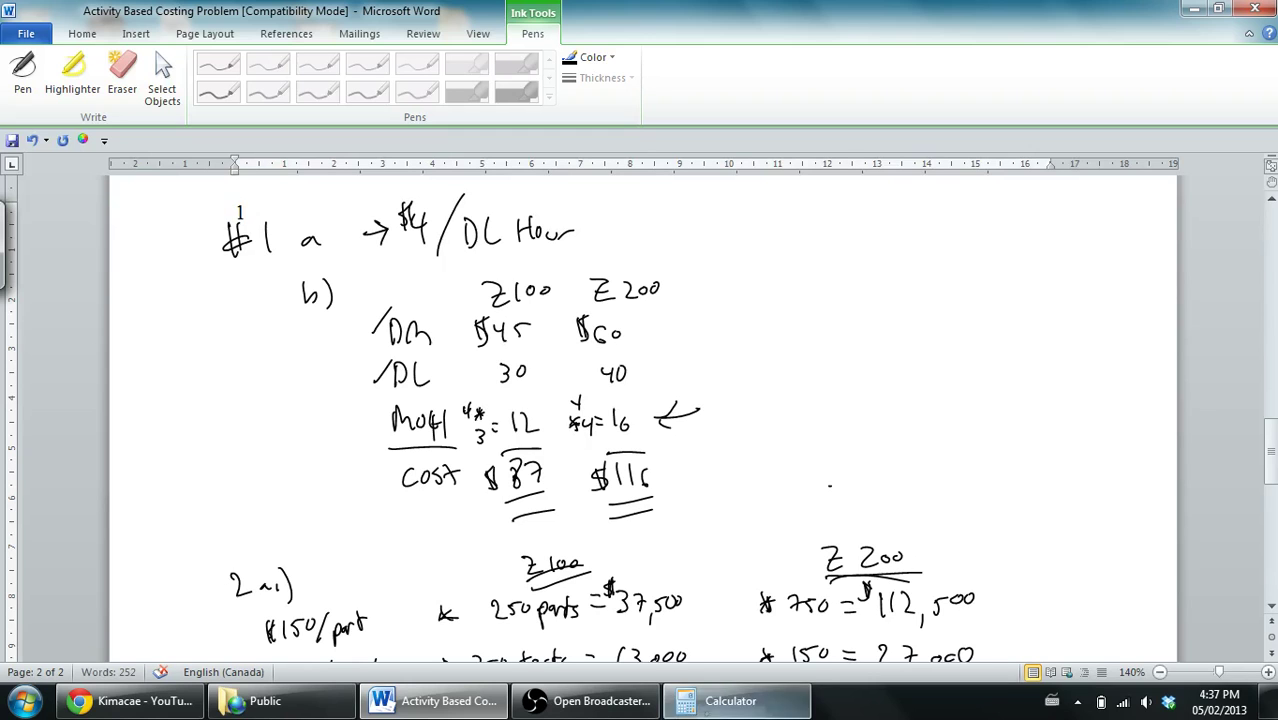
pyautogui.hotkey('alt', 'Tab')
pyautogui.click(730, 700)
# Step: Add 244500 to 355500 in Calculator for 600,000, then return to Word's ink pen
pyautogui.scroll(-6, 271, 255)
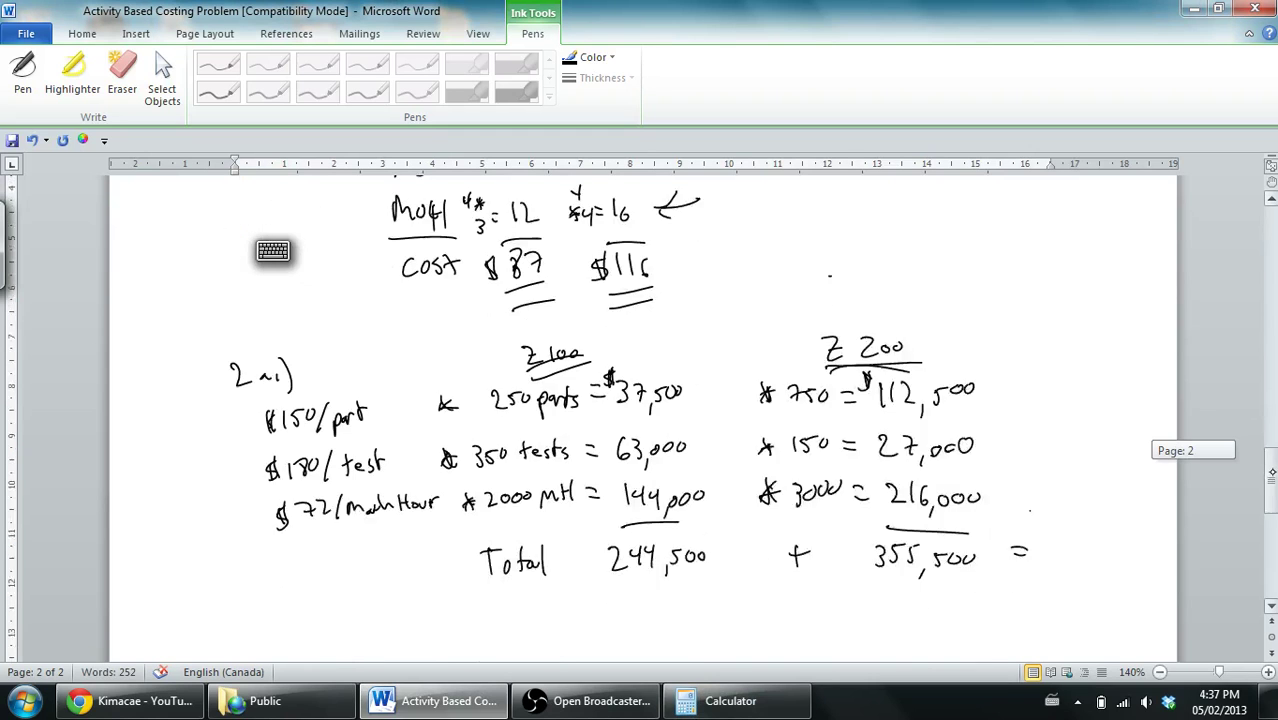
pyautogui.click(715, 698)
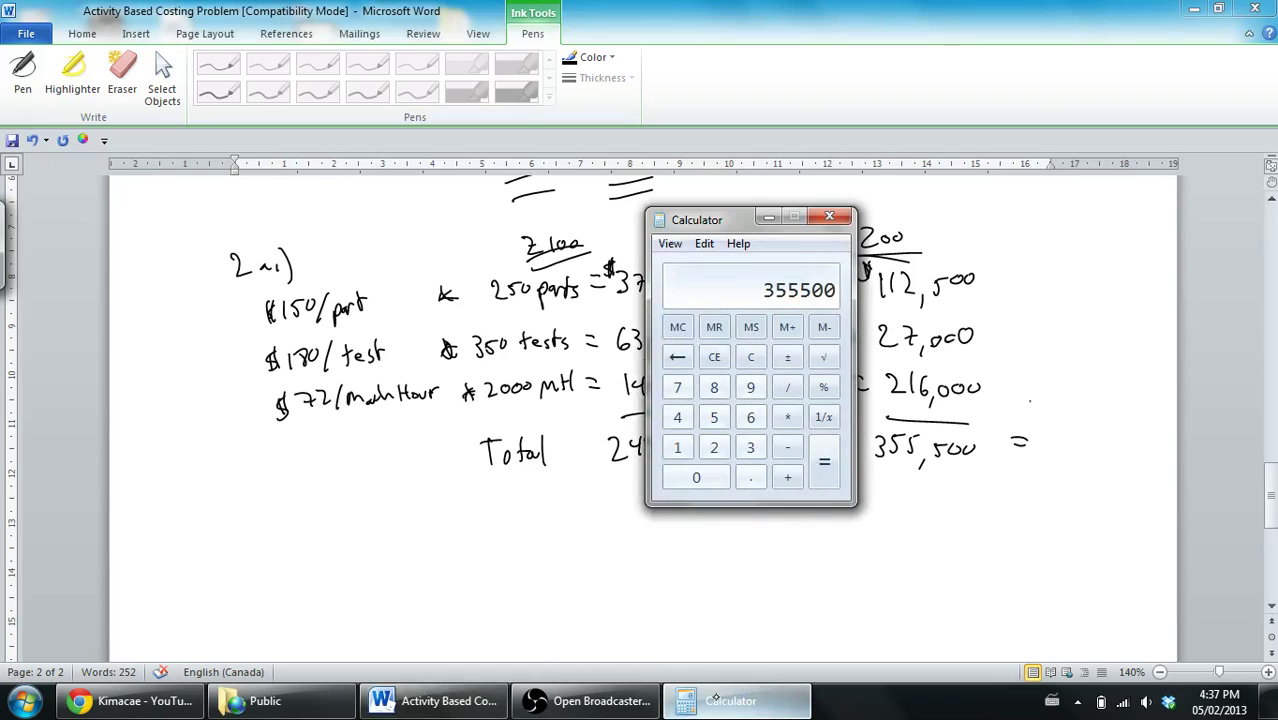
pyautogui.press('+')
pyautogui.write('2445000')
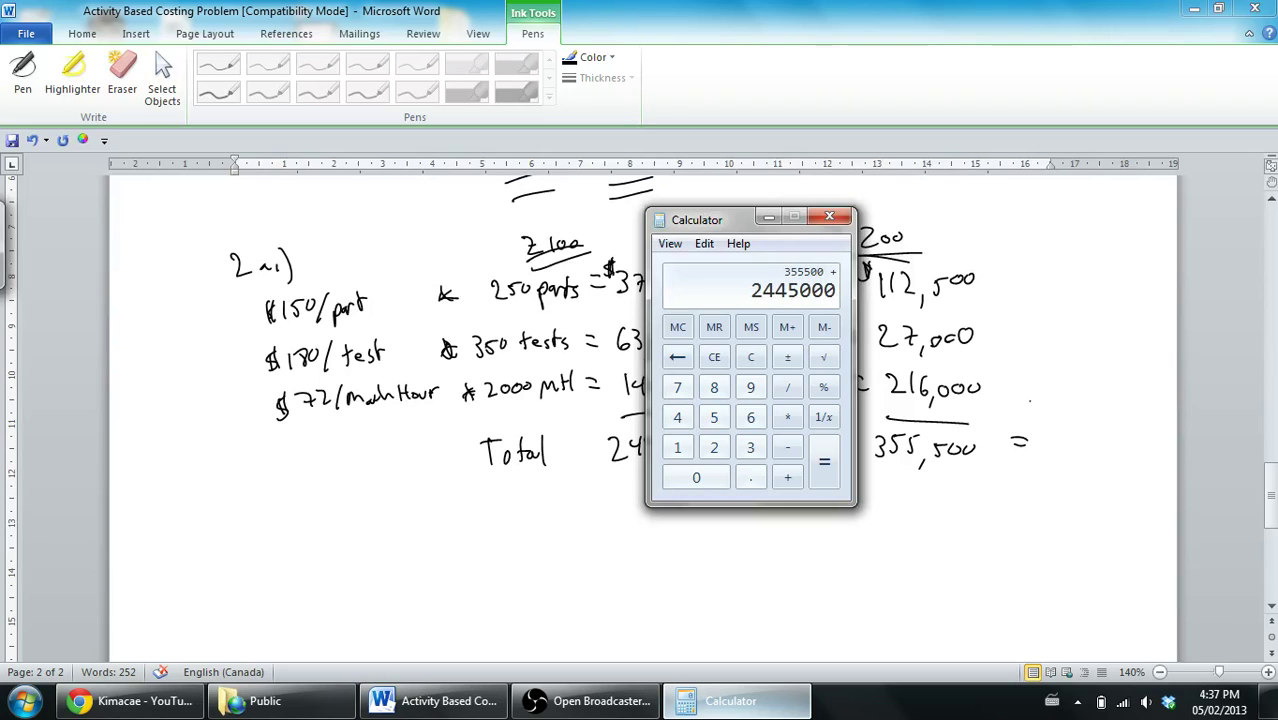
pyautogui.press('BackSpace')
pyautogui.press('Return')
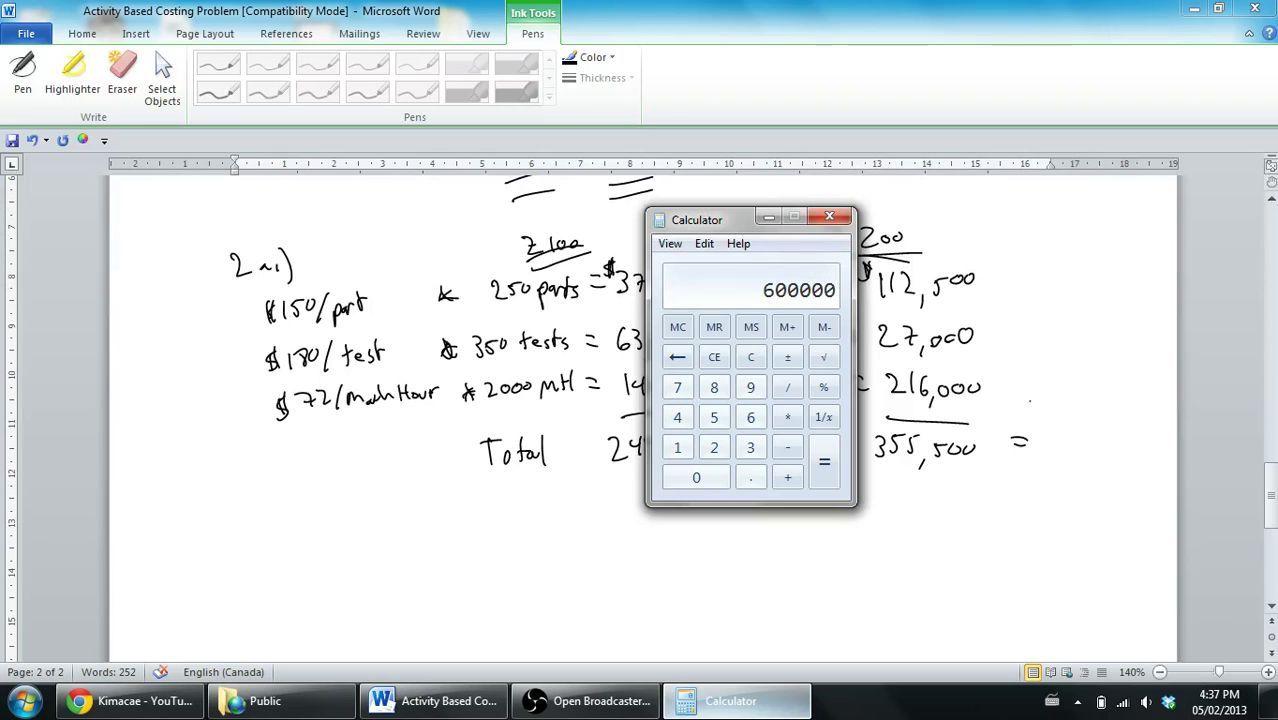
pyautogui.moveTo(697, 219); pyautogui.dragTo(574, 219)
pyautogui.click(430, 700)
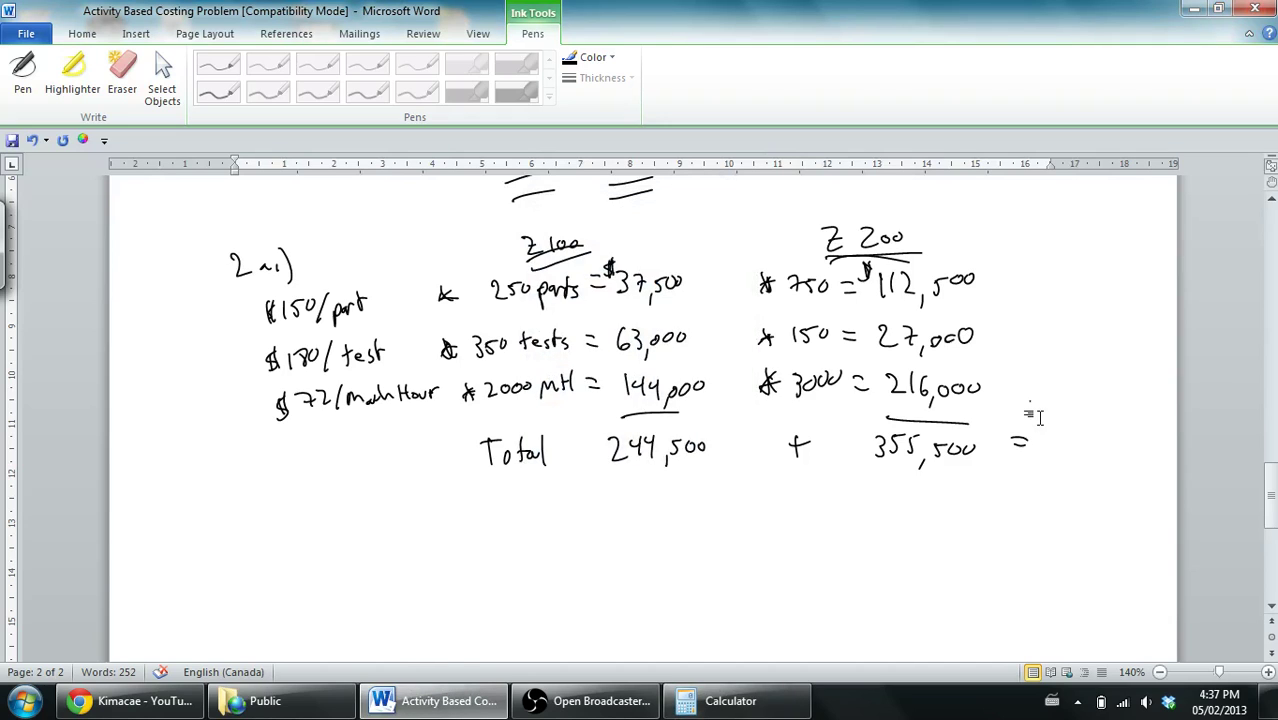
pyautogui.click(22, 75)
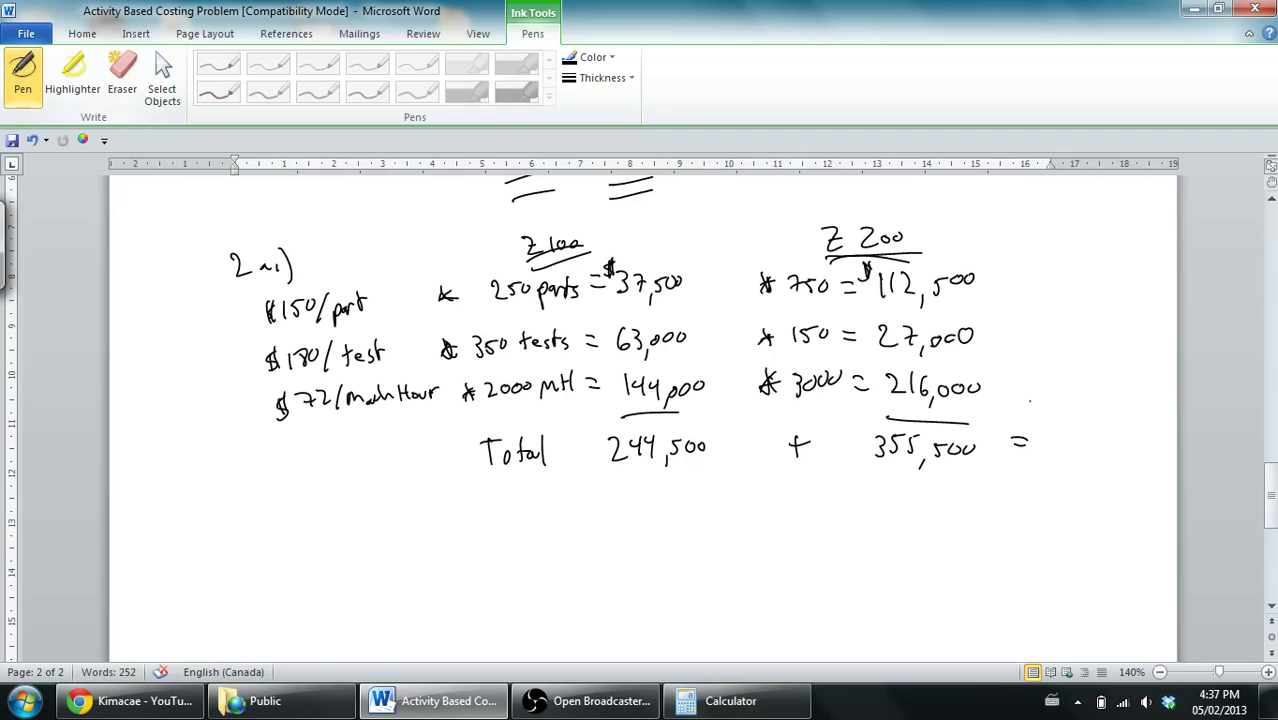
# Step: Handwrite 600,000 after the final equals sign so the row reads 244,500 + 355,500 = 600,000
pyautogui.moveTo(1057, 433)
pyautogui.mouseDown()
pyautogui.moveTo(1114, 448)
pyautogui.moveTo(1120, 436)
pyautogui.moveTo(1126, 448)
pyautogui.mouseUp()
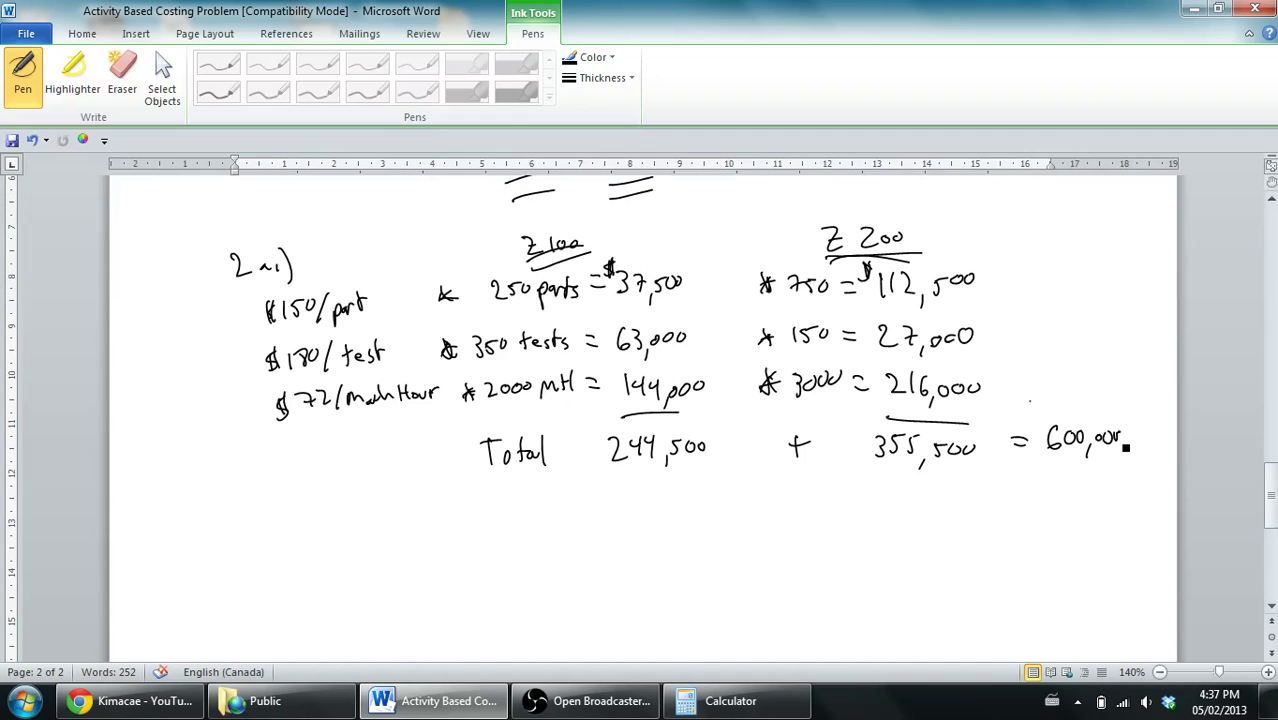
pyautogui.moveTo(1113, 406)
pyautogui.mouseDown()
pyautogui.moveTo(1101, 384)
pyautogui.moveTo(1100, 400)
pyautogui.moveTo(1122, 360)
pyautogui.mouseUp()
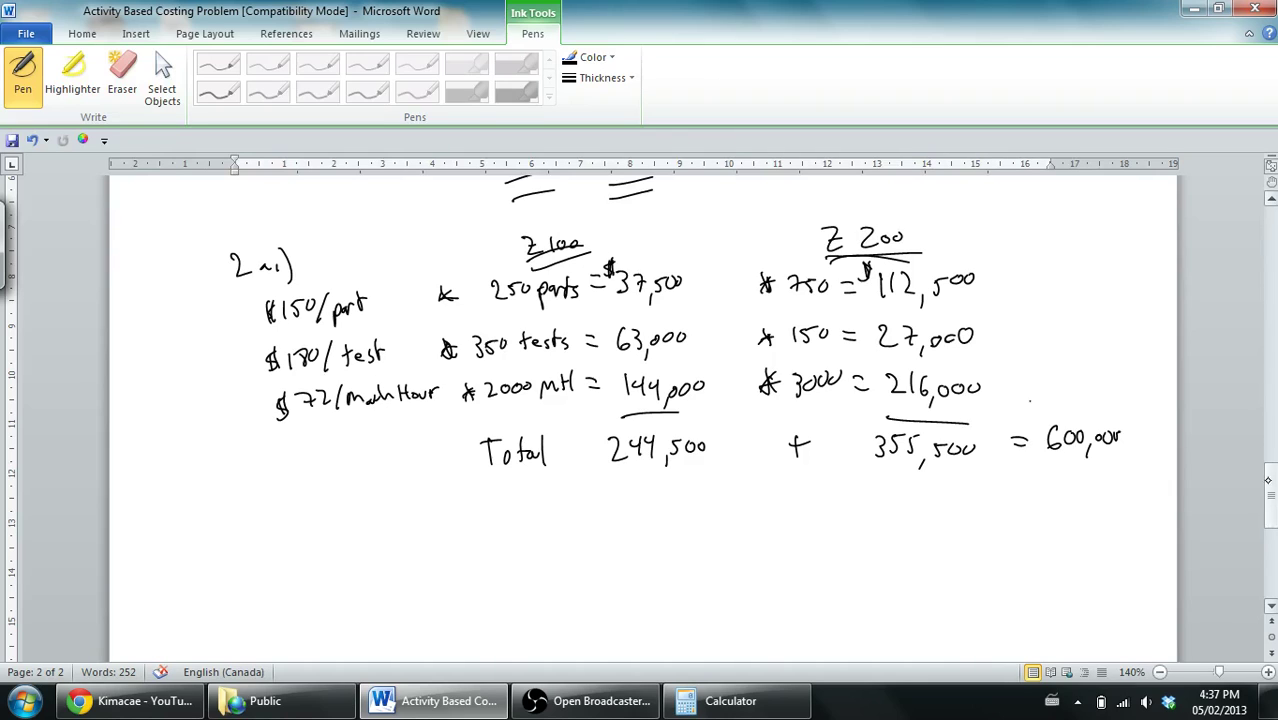
pyautogui.moveTo(1270, 495); pyautogui.dragTo(1270, 515)
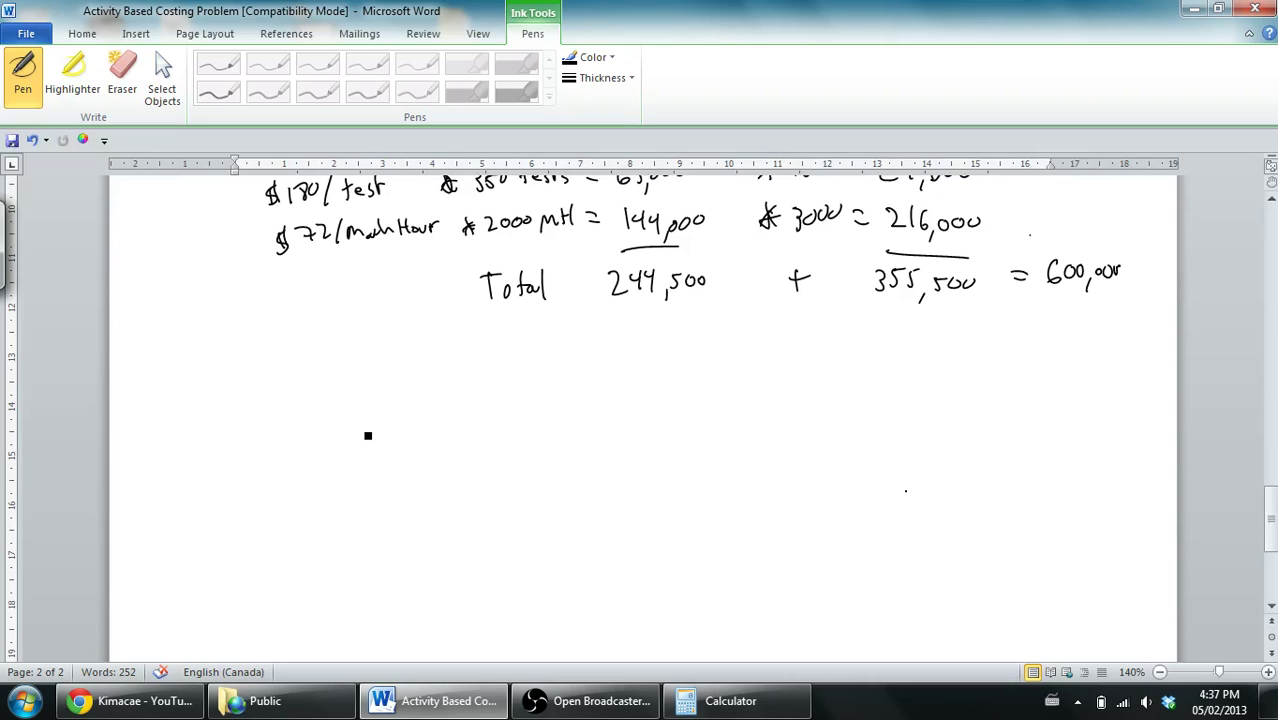
# Step: Handwrite the row labels DM, DL and MoH
pyautogui.moveTo(354, 416); pyautogui.dragTo(356, 441)
pyautogui.moveTo(372, 441)
pyautogui.mouseDown()
pyautogui.moveTo(373, 423)
pyautogui.moveTo(395, 440)
pyautogui.mouseUp()
pyautogui.moveTo(357, 478); pyautogui.dragTo(366, 500)
pyautogui.moveTo(376, 478); pyautogui.dragTo(389, 497)
pyautogui.moveTo(354, 548)
pyautogui.mouseDown()
pyautogui.moveTo(362, 530)
pyautogui.moveTo(399, 544)
pyautogui.mouseUp()
pyautogui.moveTo(399, 536); pyautogui.dragTo(408, 535)
pyautogui.moveTo(408, 523); pyautogui.dragTo(408, 544)
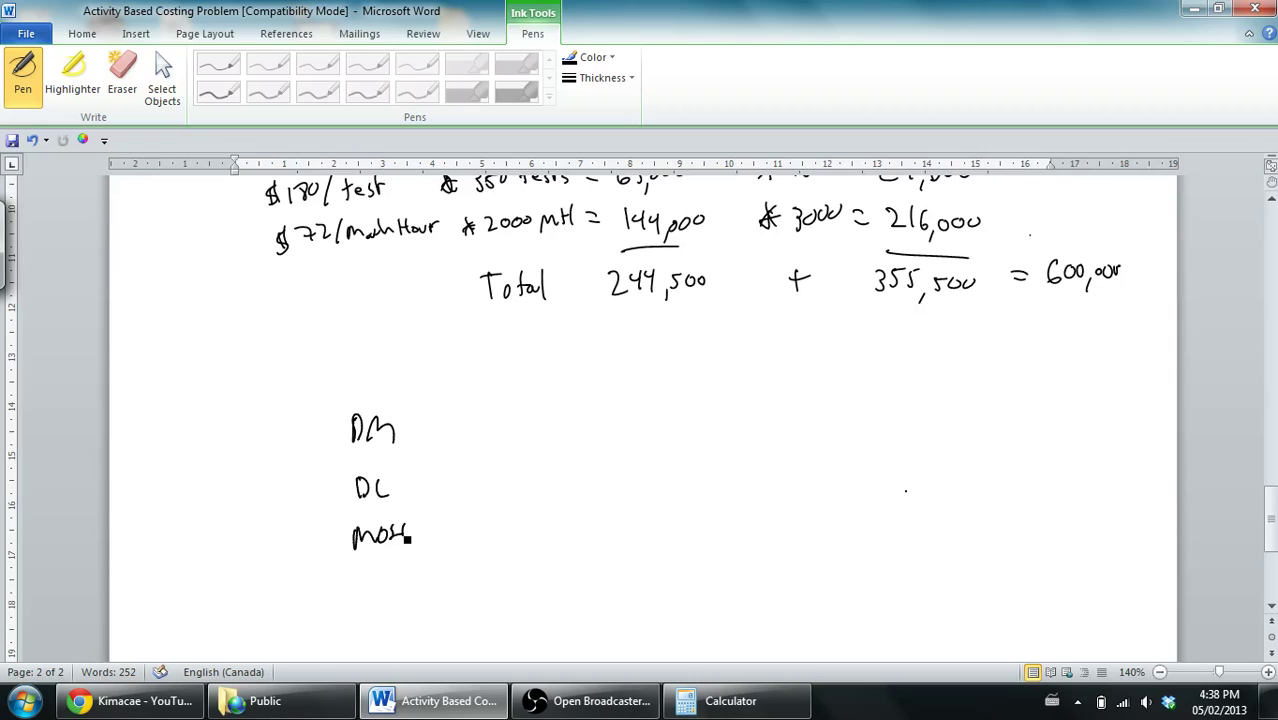
# Step: Write the Z100 and Z200 column headings and return to page 1's materials and labour table
pyautogui.moveTo(451, 387)
pyautogui.mouseDown()
pyautogui.moveTo(469, 400)
pyautogui.moveTo(482, 387)
pyautogui.moveTo(561, 398)
pyautogui.moveTo(586, 397)
pyautogui.moveTo(584, 383)
pyautogui.mouseUp()
pyautogui.moveTo(598, 383); pyautogui.dragTo(597, 384)
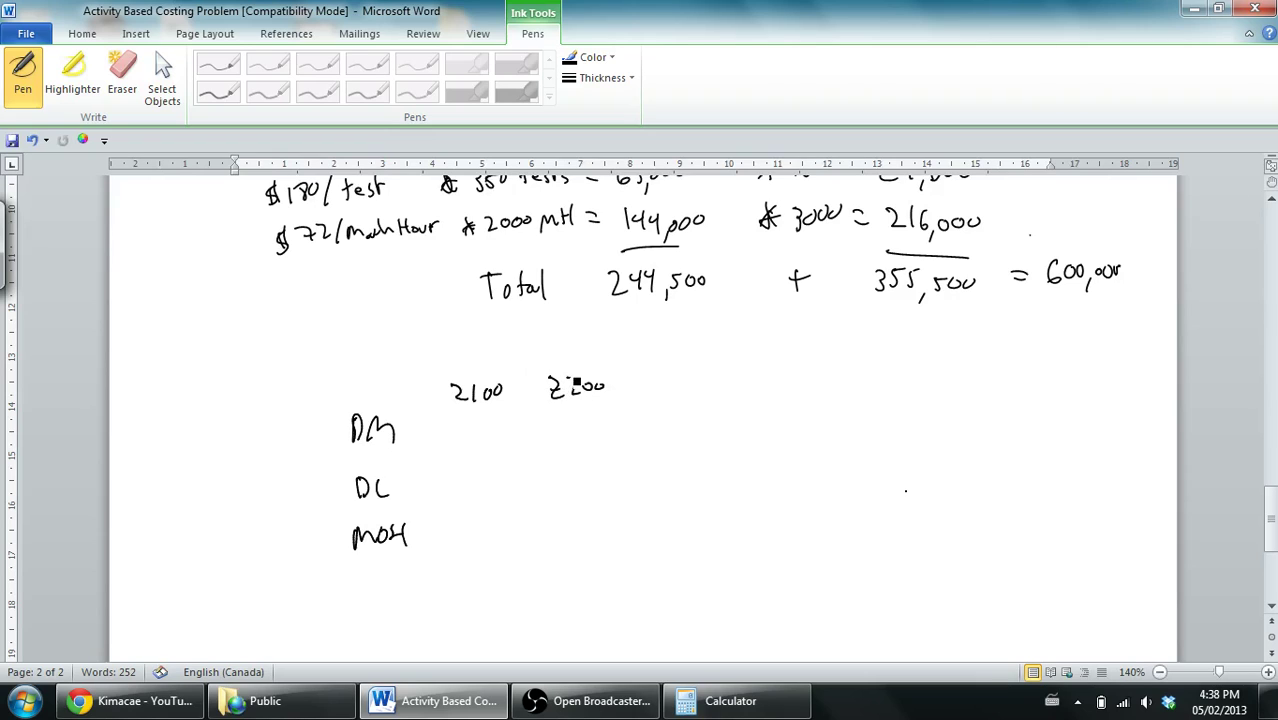
pyautogui.moveTo(458, 384); pyautogui.dragTo(473, 400)
pyautogui.moveTo(1269, 517); pyautogui.dragTo(1269, 513)
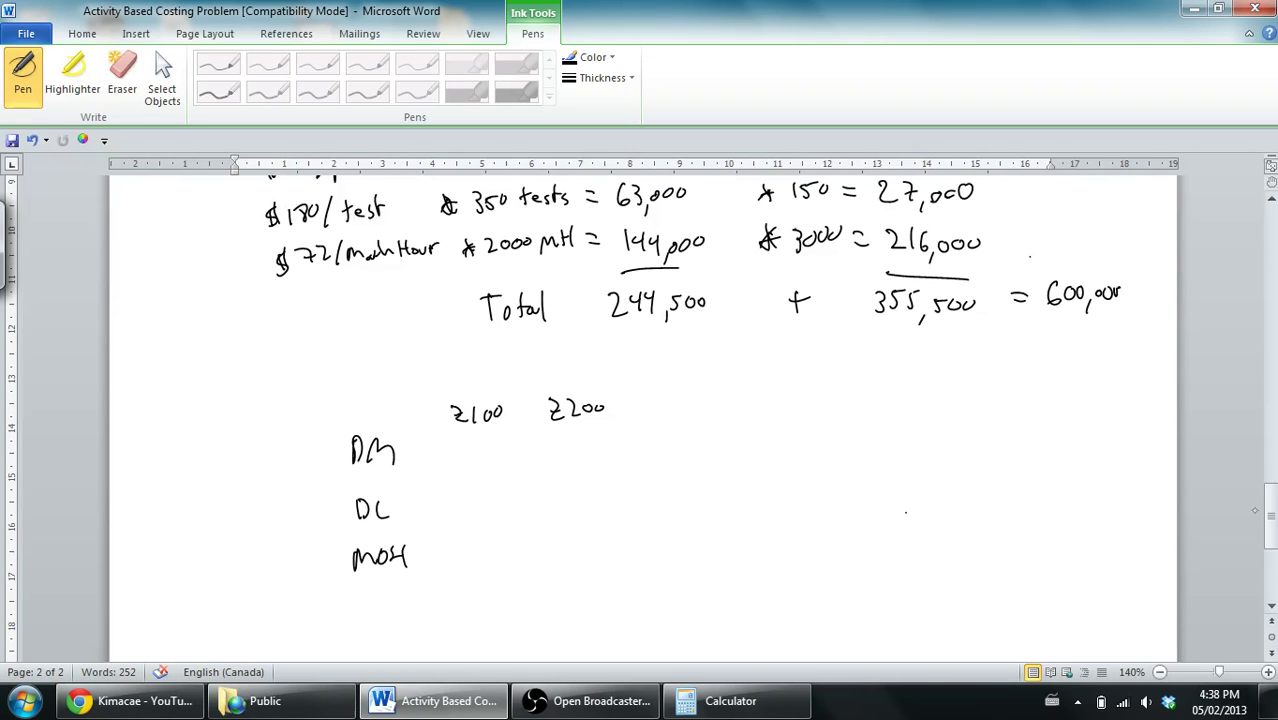
pyautogui.moveTo(1269, 515); pyautogui.dragTo(1253, 279)
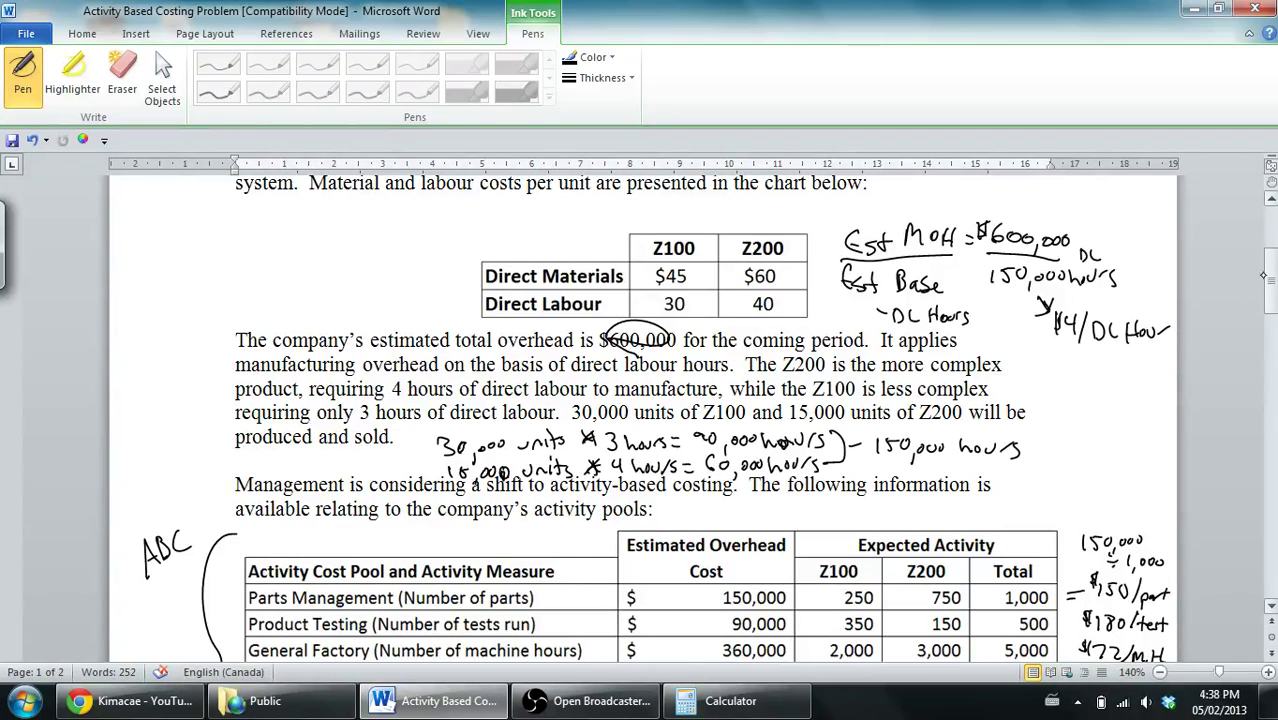
# Step: Ink DM values 45 and 60 and DL values 30 and 40 under Z100 and Z200
pyautogui.scroll(-1, 1250, 296)
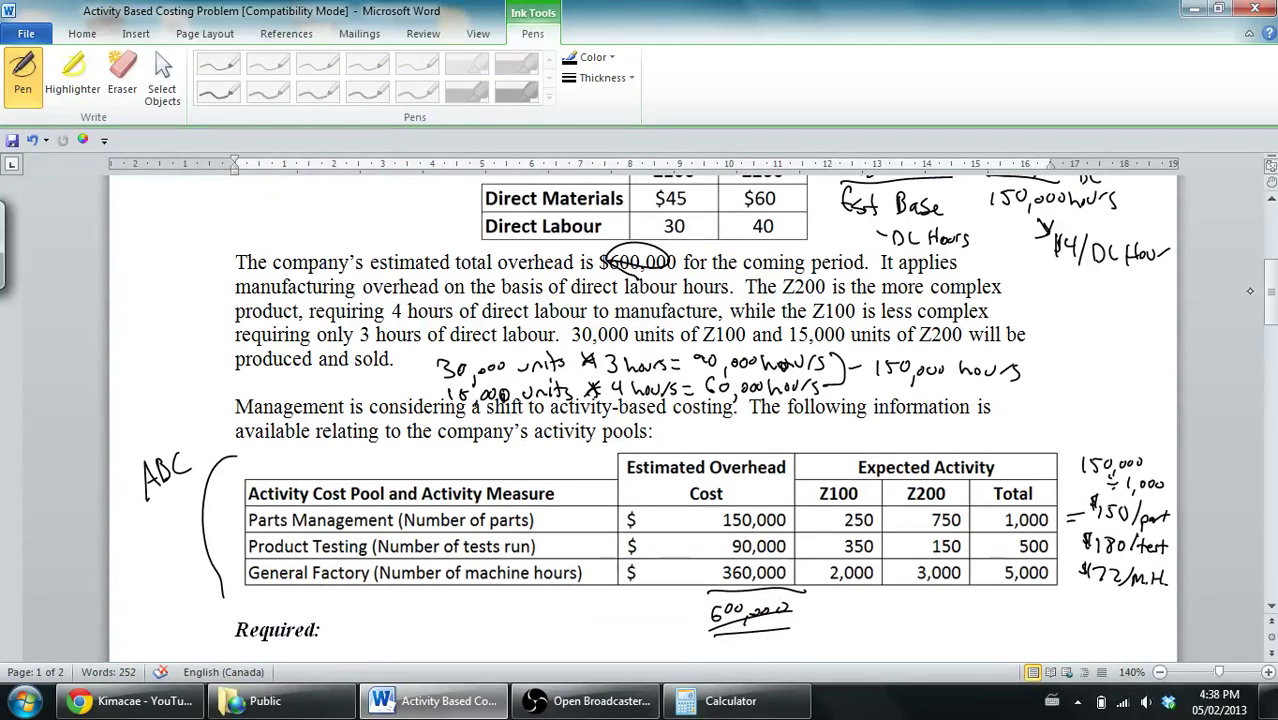
pyautogui.moveTo(1249, 291); pyautogui.dragTo(1241, 498)
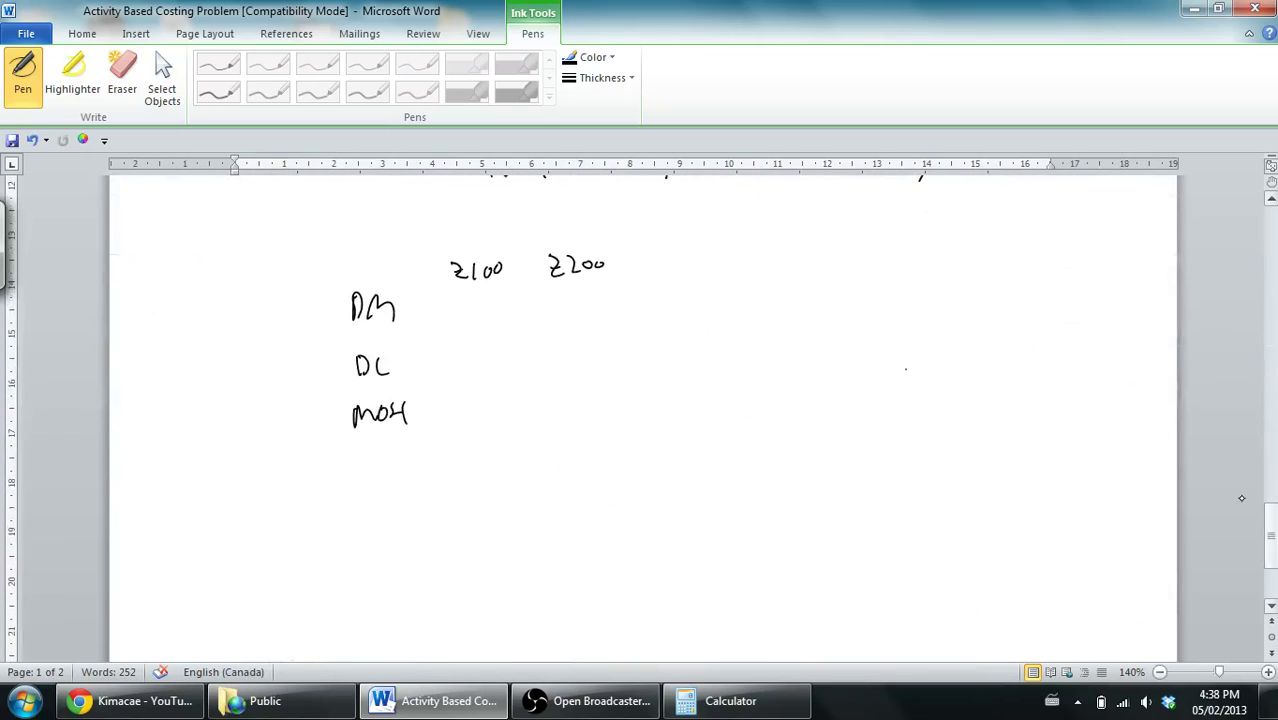
pyautogui.moveTo(461, 299)
pyautogui.mouseDown()
pyautogui.moveTo(466, 312)
pyautogui.moveTo(490, 308)
pyautogui.mouseUp()
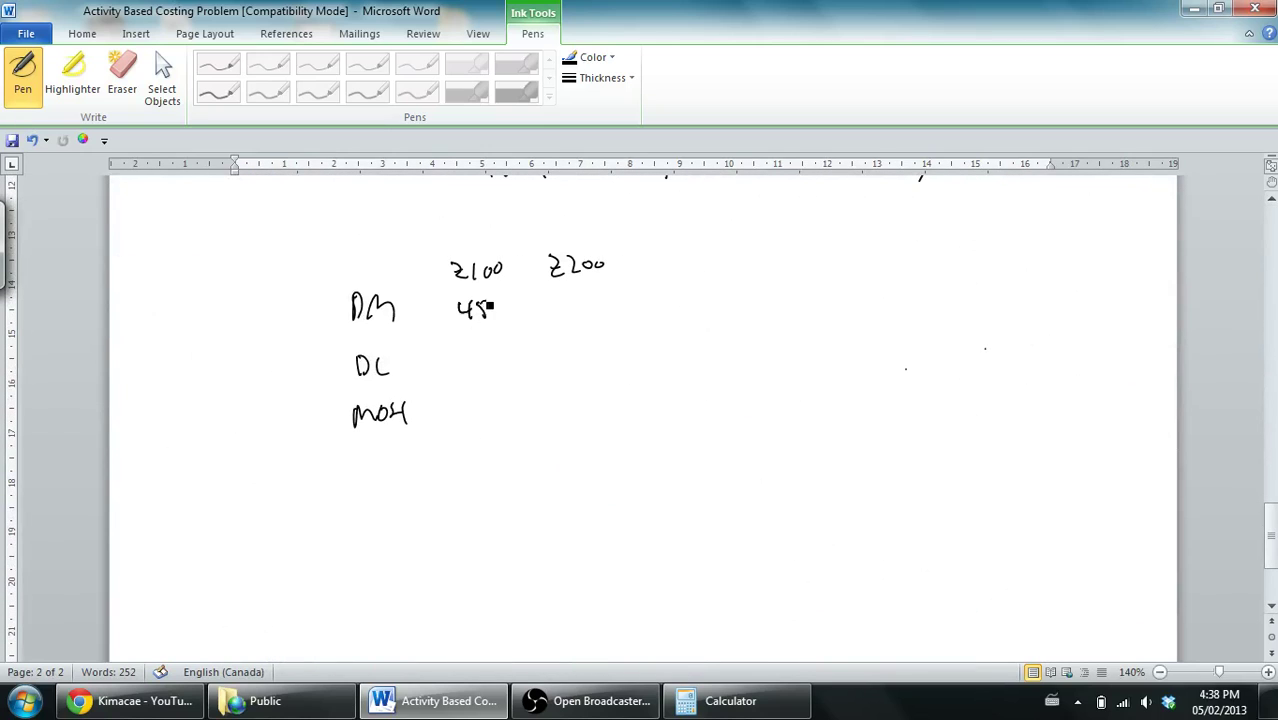
pyautogui.moveTo(464, 353)
pyautogui.mouseDown()
pyautogui.moveTo(463, 371)
pyautogui.moveTo(486, 352)
pyautogui.mouseUp()
pyautogui.moveTo(570, 296); pyautogui.dragTo(567, 307)
pyautogui.moveTo(586, 297); pyautogui.dragTo(587, 298)
pyautogui.moveTo(572, 348)
pyautogui.mouseDown()
pyautogui.moveTo(581, 366)
pyautogui.moveTo(593, 352)
pyautogui.mouseUp()
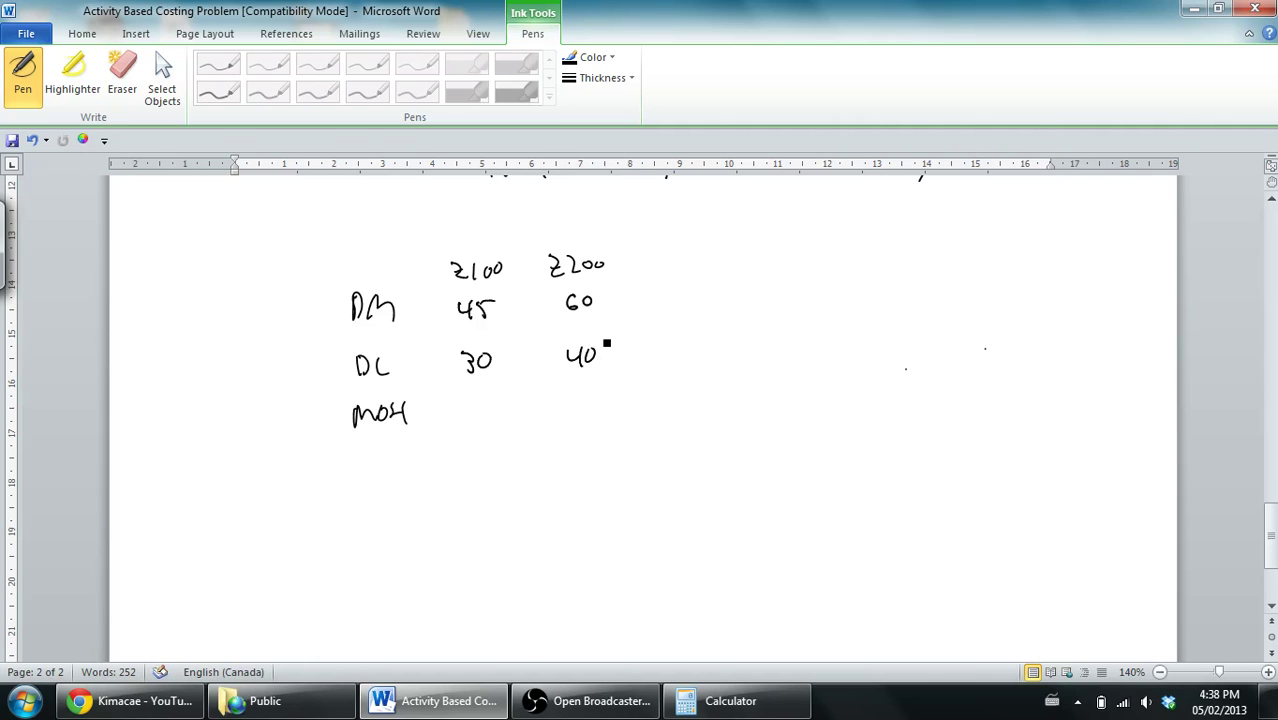
pyautogui.scroll(3, 1245, 470)
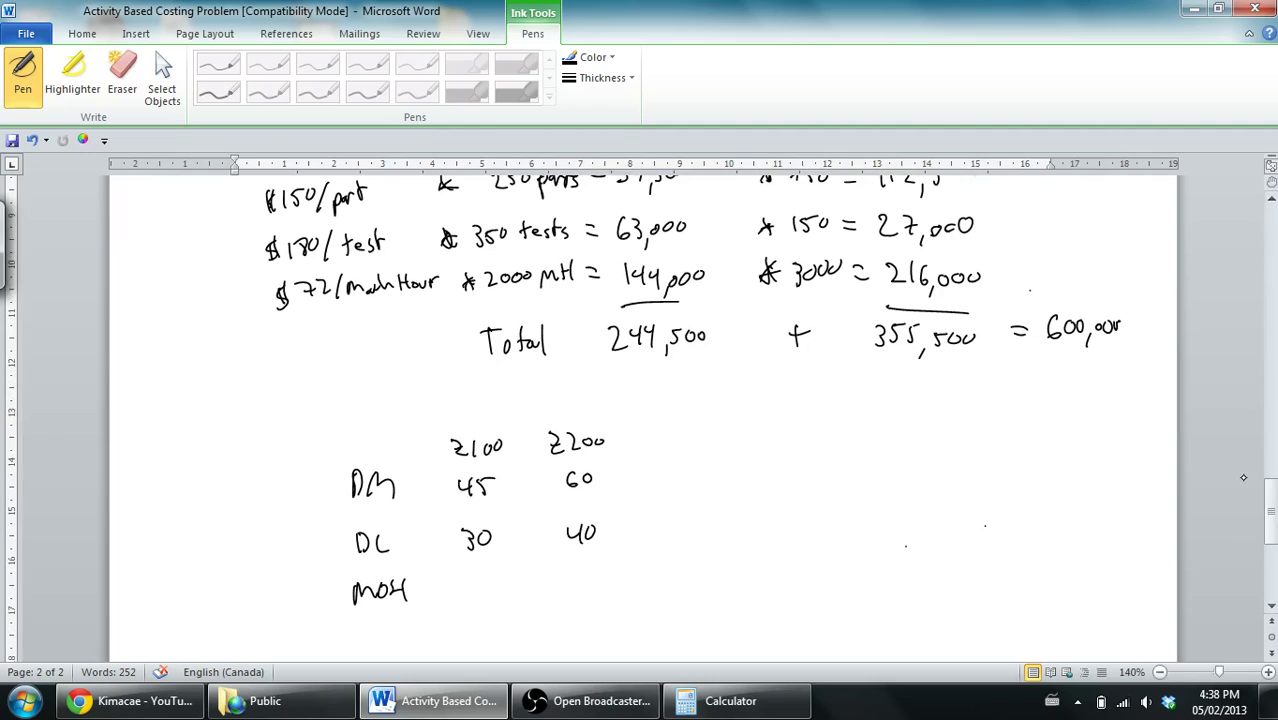
pyautogui.scroll(4, 1222, 416)
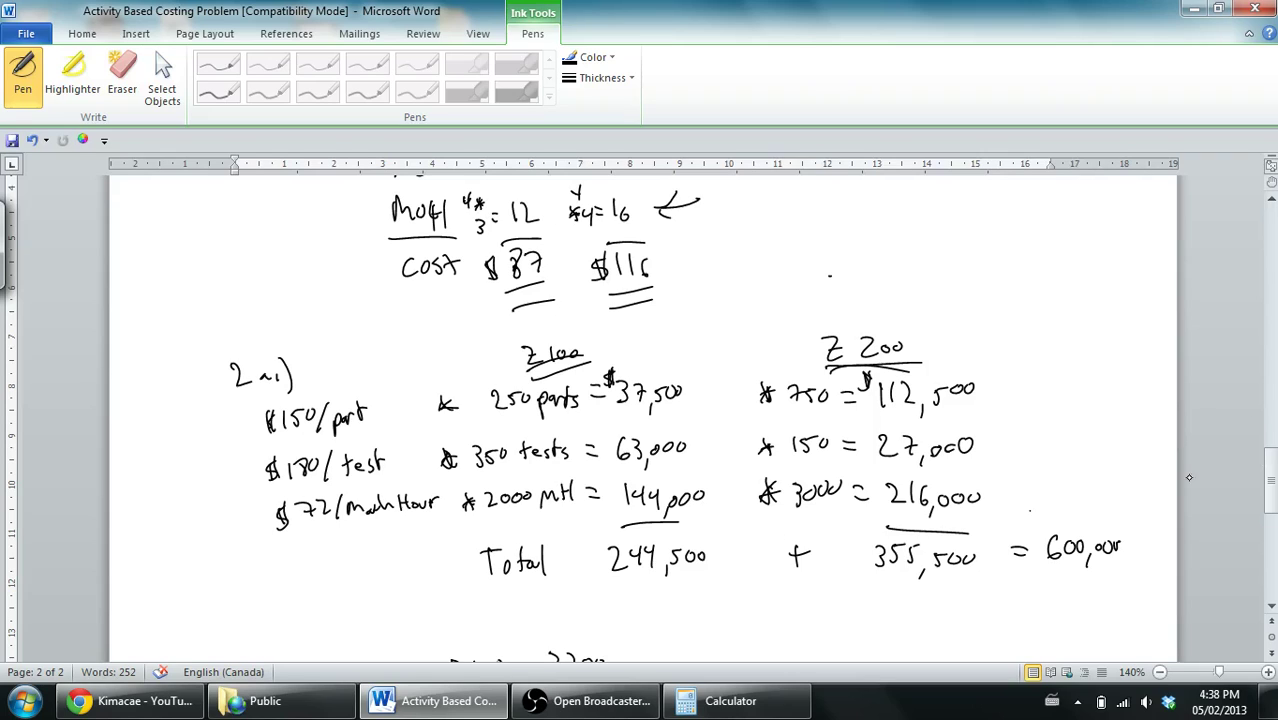
# Step: Write '÷ # of units' under the Total line, then go back to page 1's unit volumes
pyautogui.scroll(-4, 1254, 469)
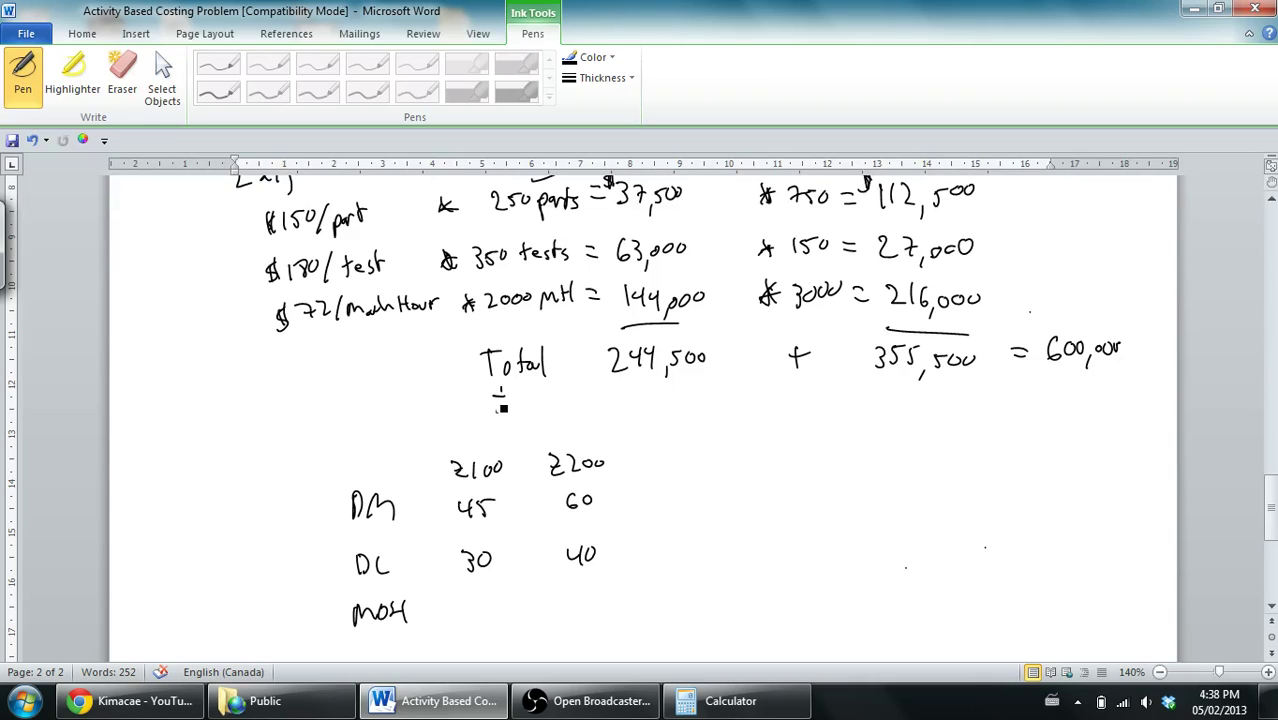
pyautogui.moveTo(516, 393)
pyautogui.mouseDown()
pyautogui.moveTo(530, 404)
pyautogui.moveTo(520, 412)
pyautogui.moveTo(552, 394)
pyautogui.moveTo(604, 397)
pyautogui.mouseUp()
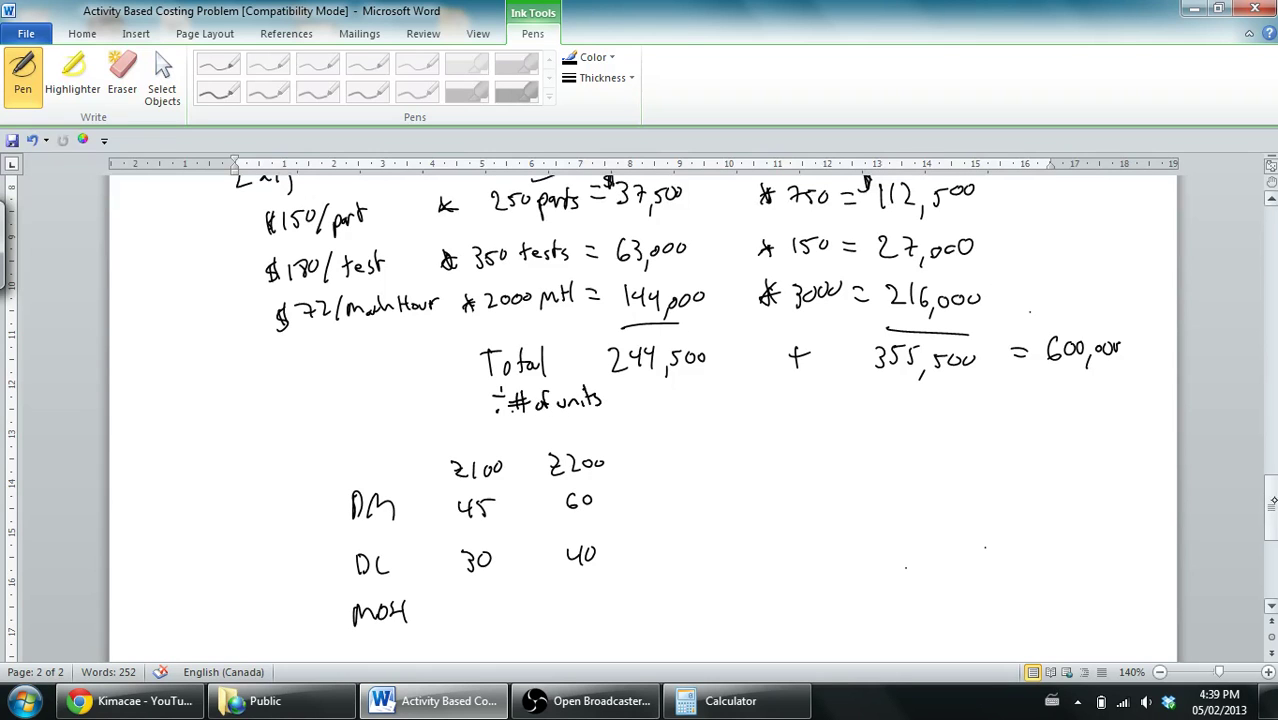
pyautogui.moveTo(1270, 500); pyautogui.dragTo(1270, 280)
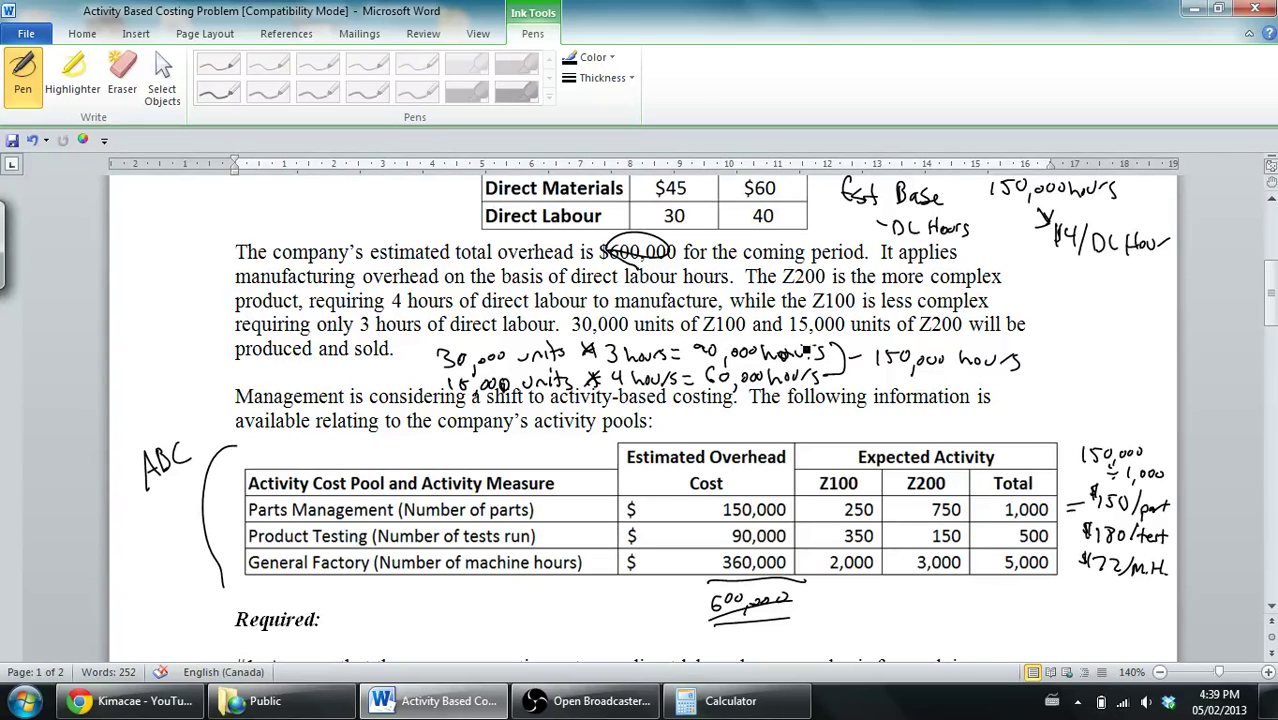
# Step: Write ÷30,000 units under 244,500 and ÷15,000 units under 355,500, underlining both
pyautogui.scroll(-20, 1251, 330)
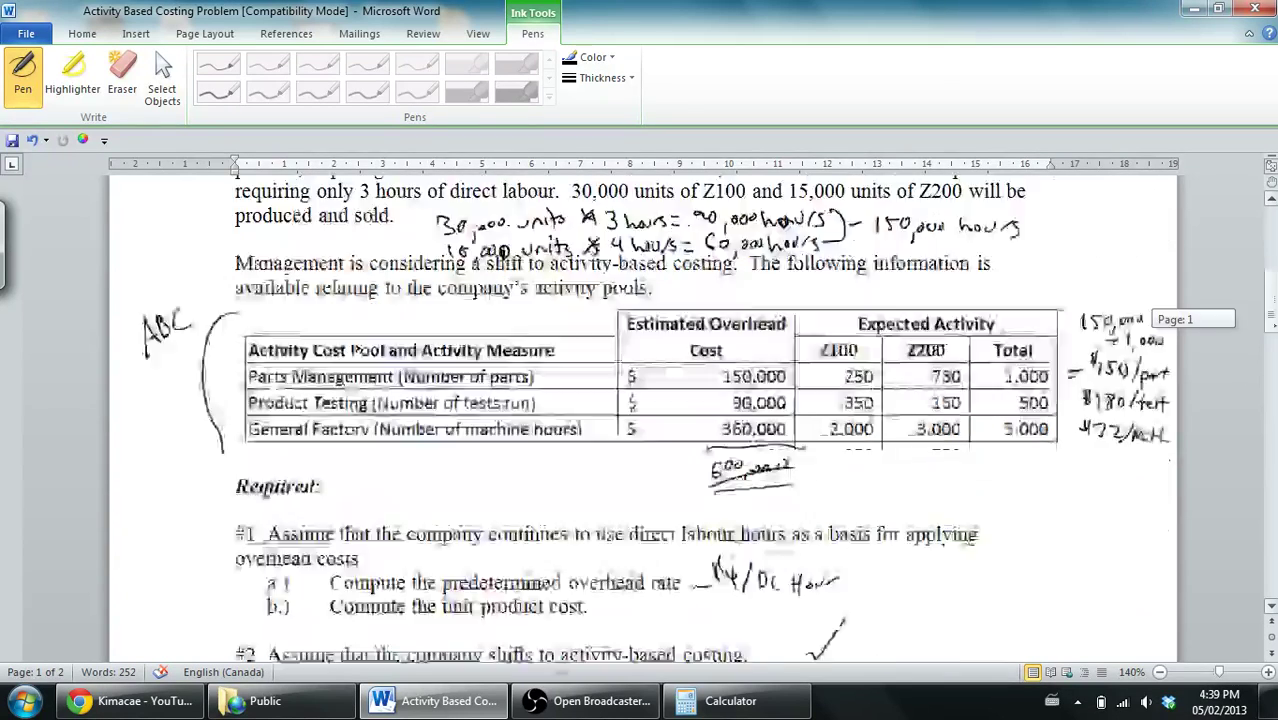
pyautogui.scroll(-1, 1251, 491)
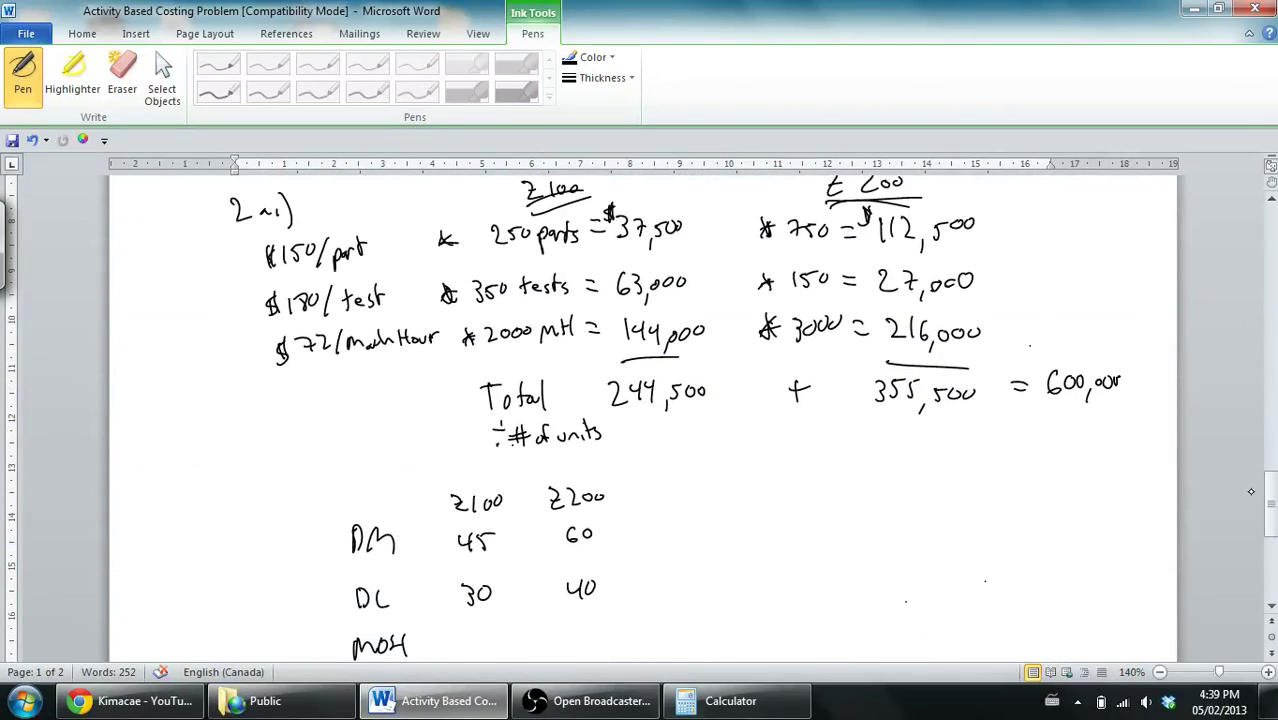
pyautogui.moveTo(634, 422)
pyautogui.mouseDown()
pyautogui.moveTo(638, 442)
pyautogui.moveTo(745, 430)
pyautogui.mouseUp()
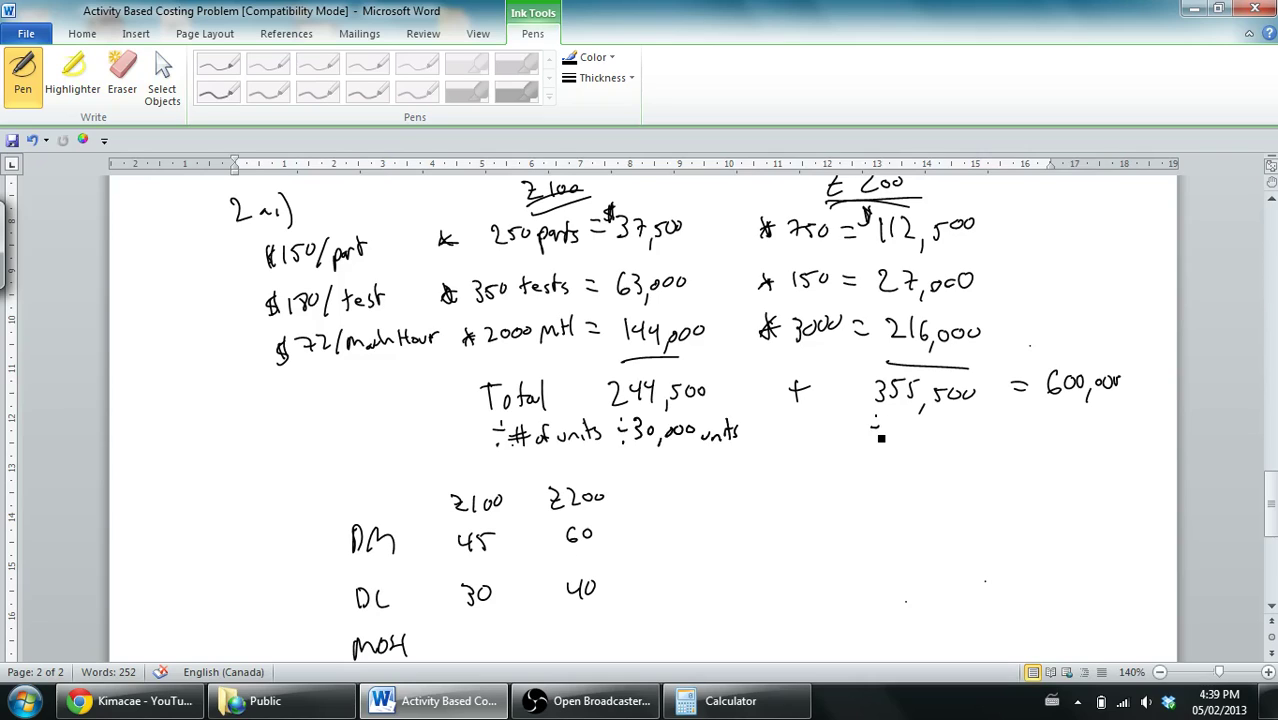
pyautogui.moveTo(881, 437)
pyautogui.mouseDown()
pyautogui.moveTo(906, 420)
pyautogui.moveTo(943, 434)
pyautogui.moveTo(1016, 428)
pyautogui.mouseUp()
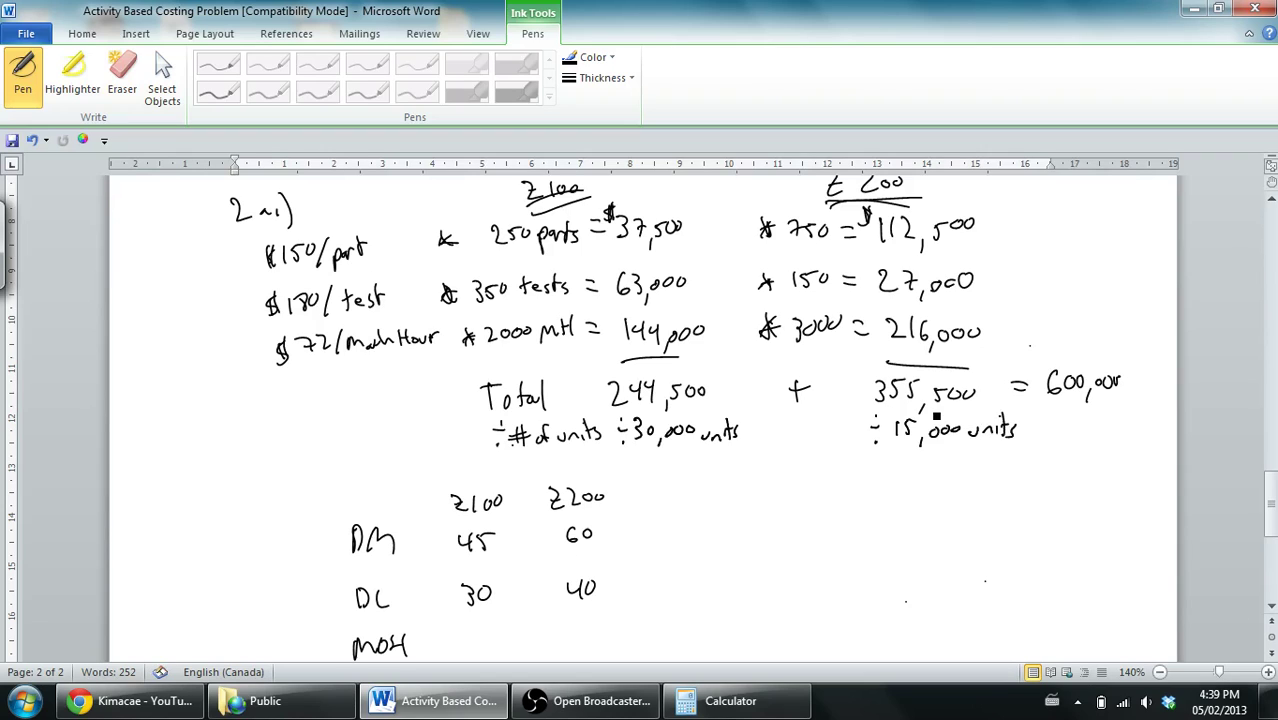
pyautogui.moveTo(615, 452); pyautogui.dragTo(698, 446)
pyautogui.moveTo(872, 452); pyautogui.dragTo(966, 446)
# Step: Divide 244,500 by 30,000 in Calculator to get 8.15
pyautogui.click(735, 700)
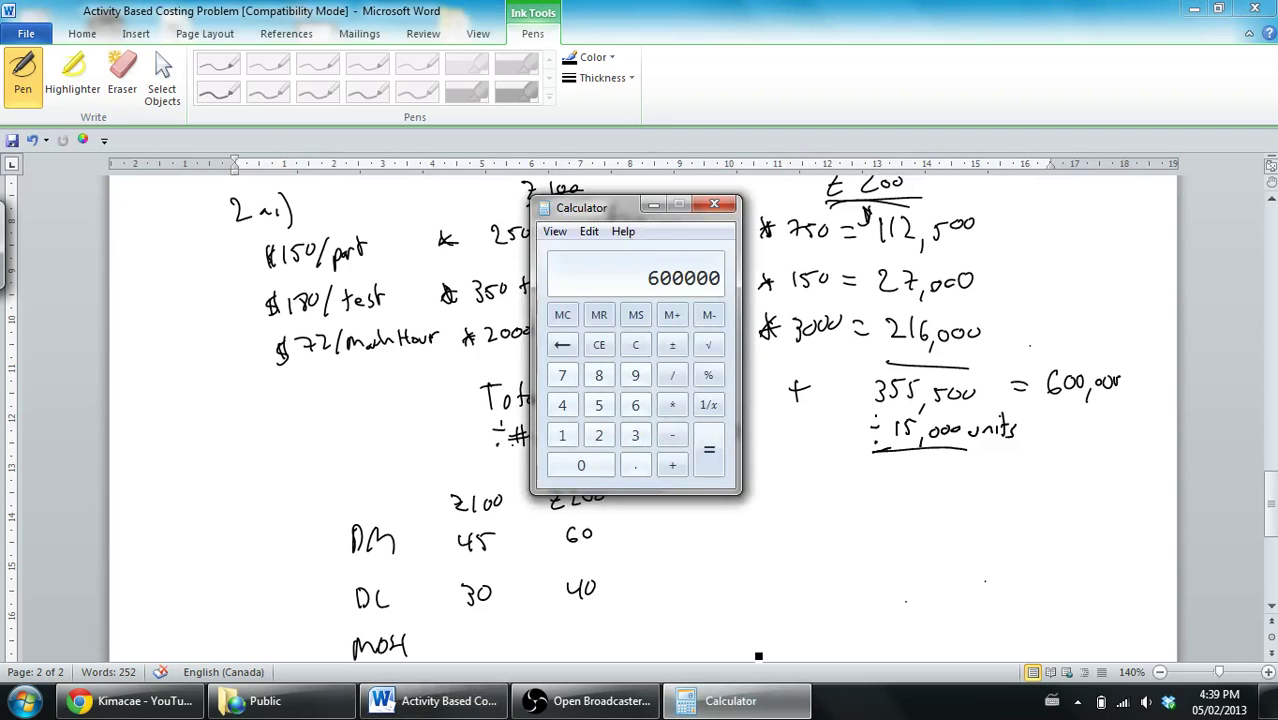
pyautogui.moveTo(624, 207); pyautogui.dragTo(789, 203)
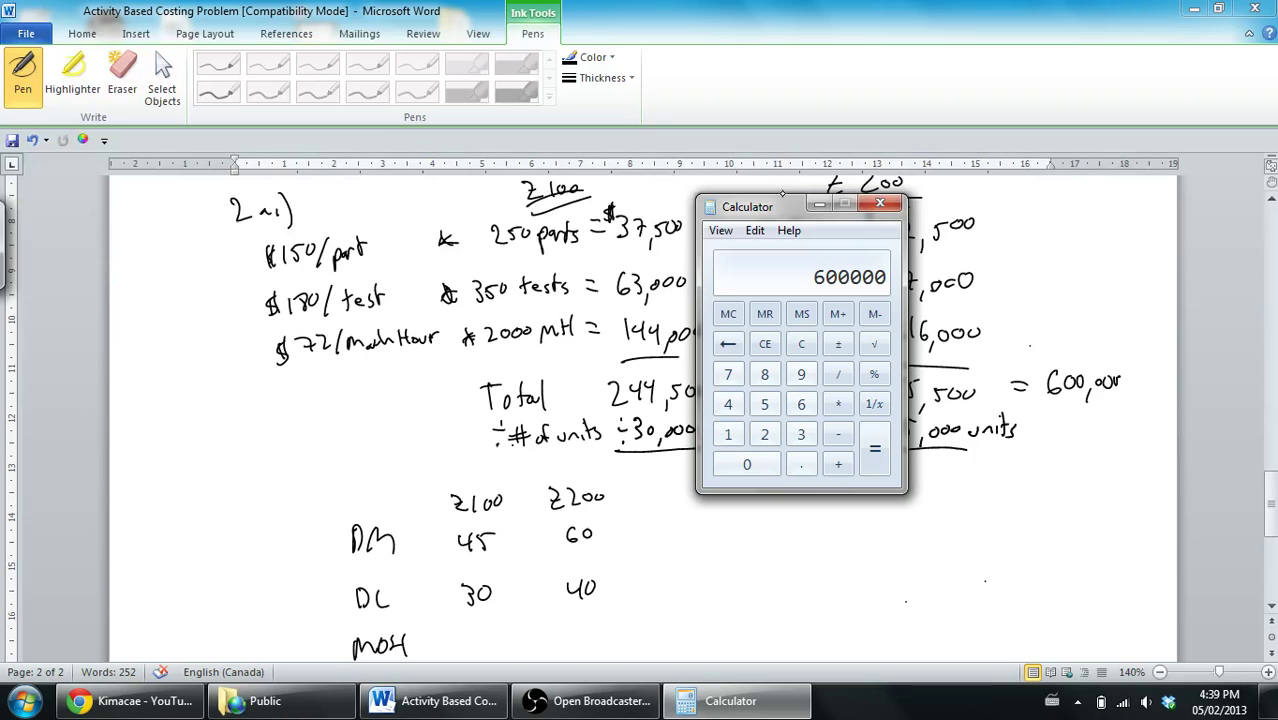
pyautogui.click(764, 434)
pyautogui.click(728, 404)
pyautogui.click(728, 404)
pyautogui.click(764, 404)
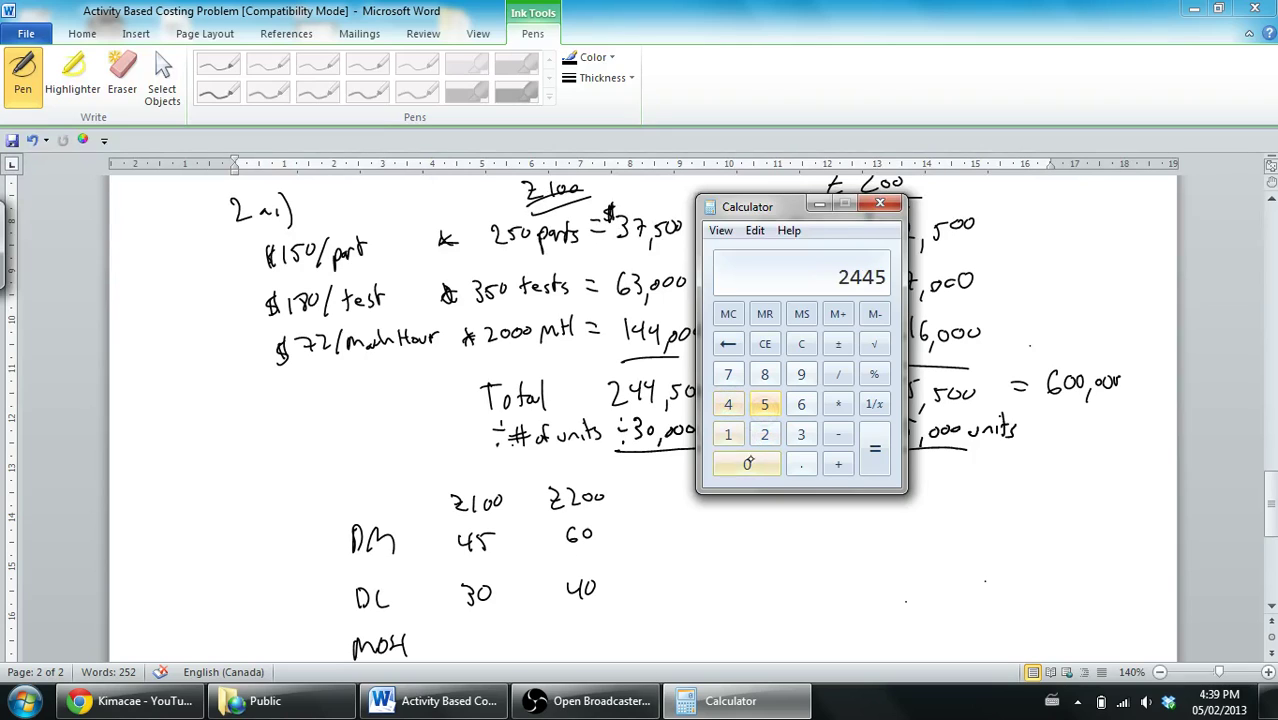
pyautogui.click(748, 463)
pyautogui.click(748, 463)
pyautogui.click(840, 374)
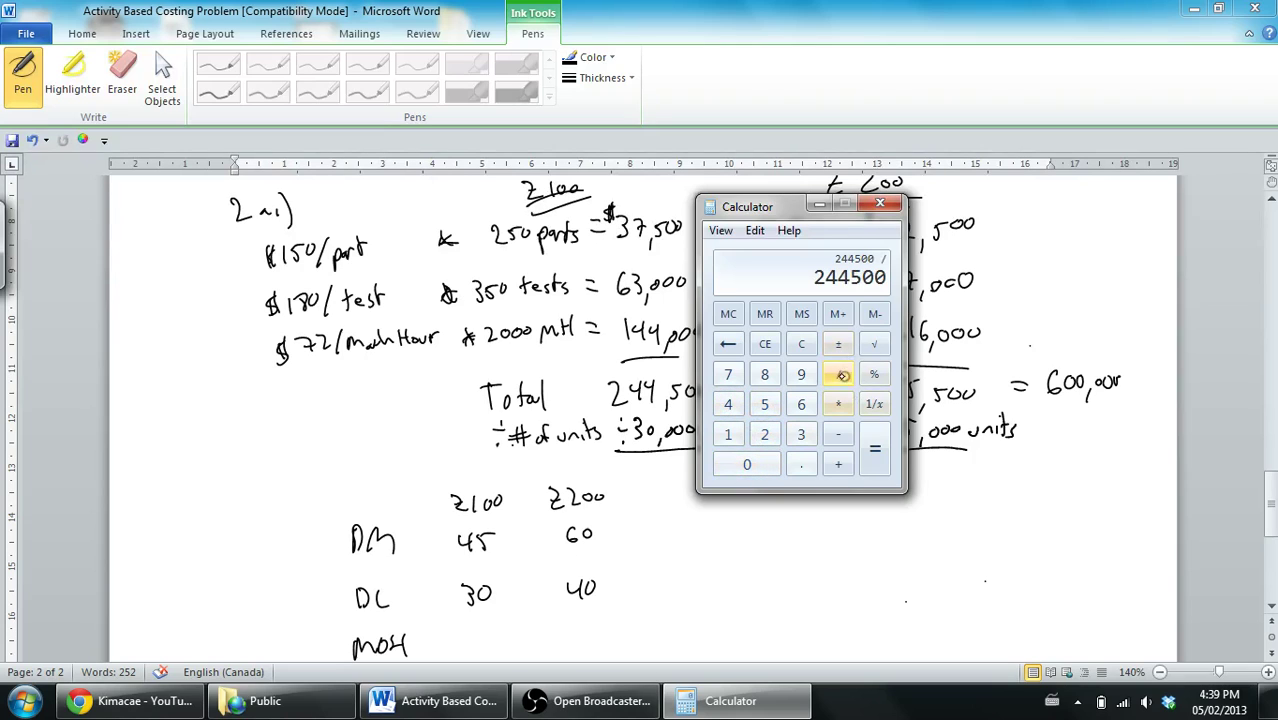
pyautogui.click(801, 434)
pyautogui.click(747, 463)
pyautogui.click(747, 463)
pyautogui.click(747, 463)
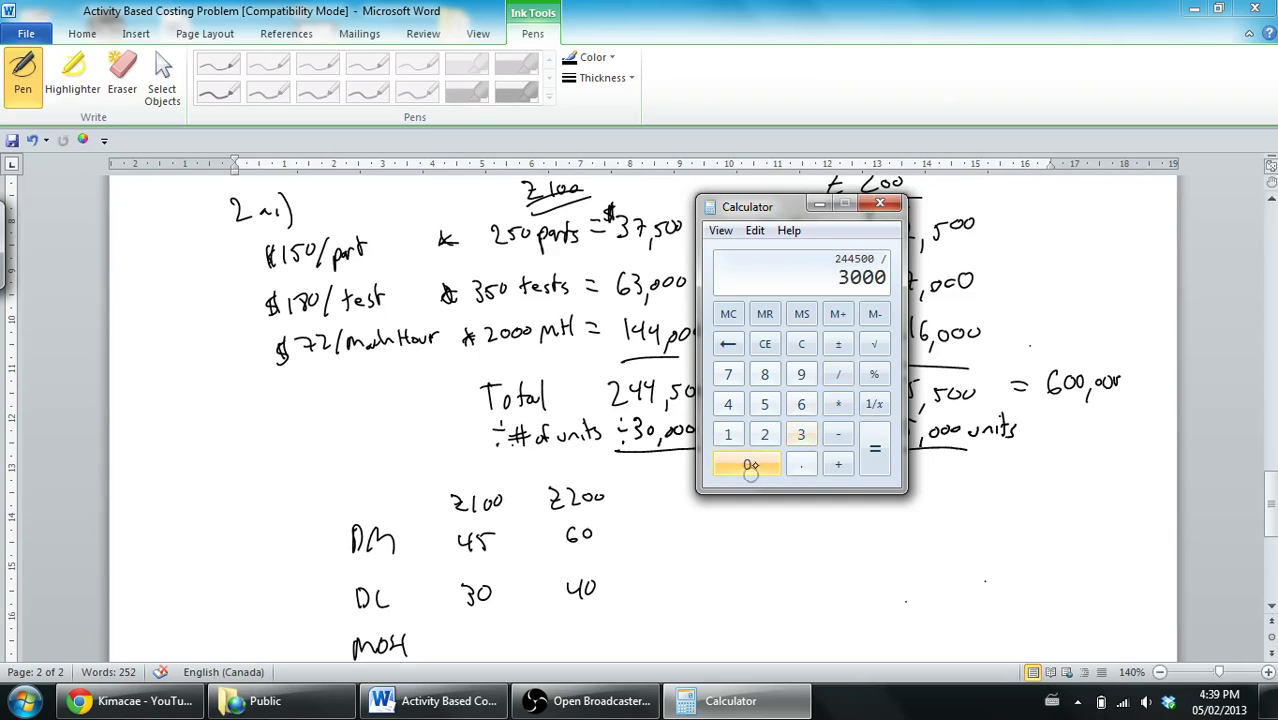
pyautogui.click(754, 466)
pyautogui.click(884, 447)
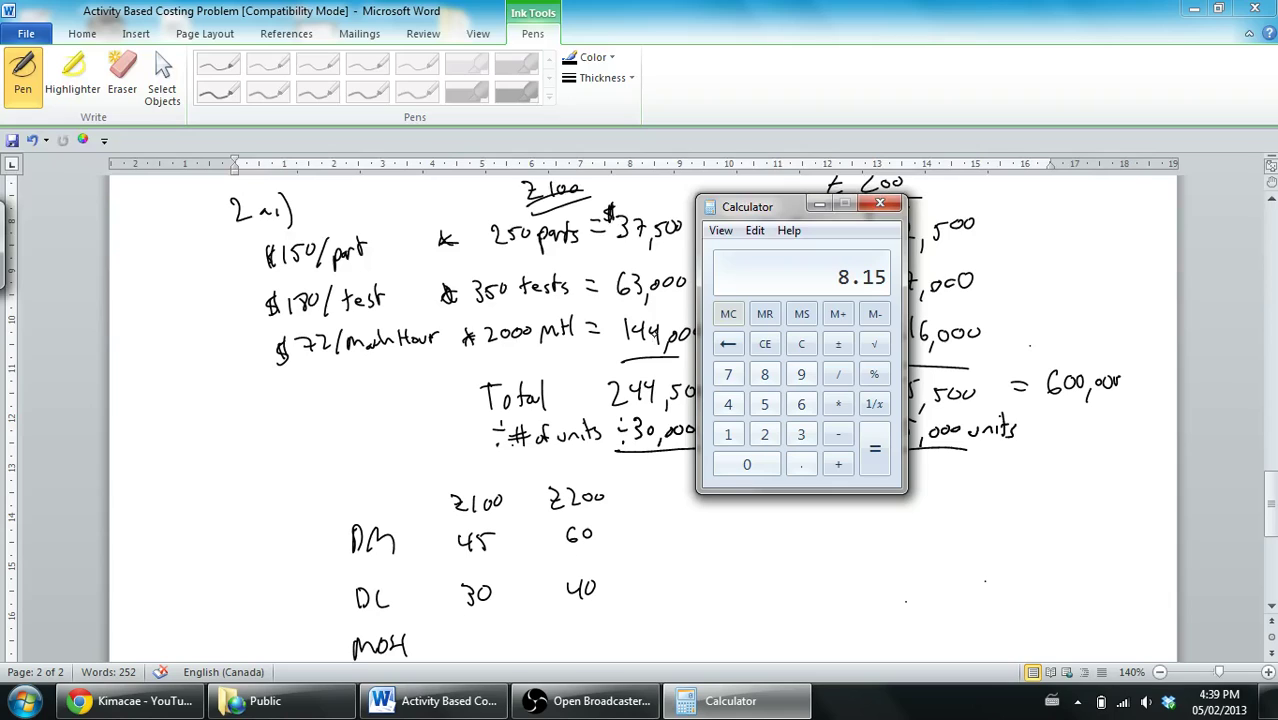
# Step: Handwrite $8.15/unit under Z100's ÷30,000 units divisor
pyautogui.click(665, 424)
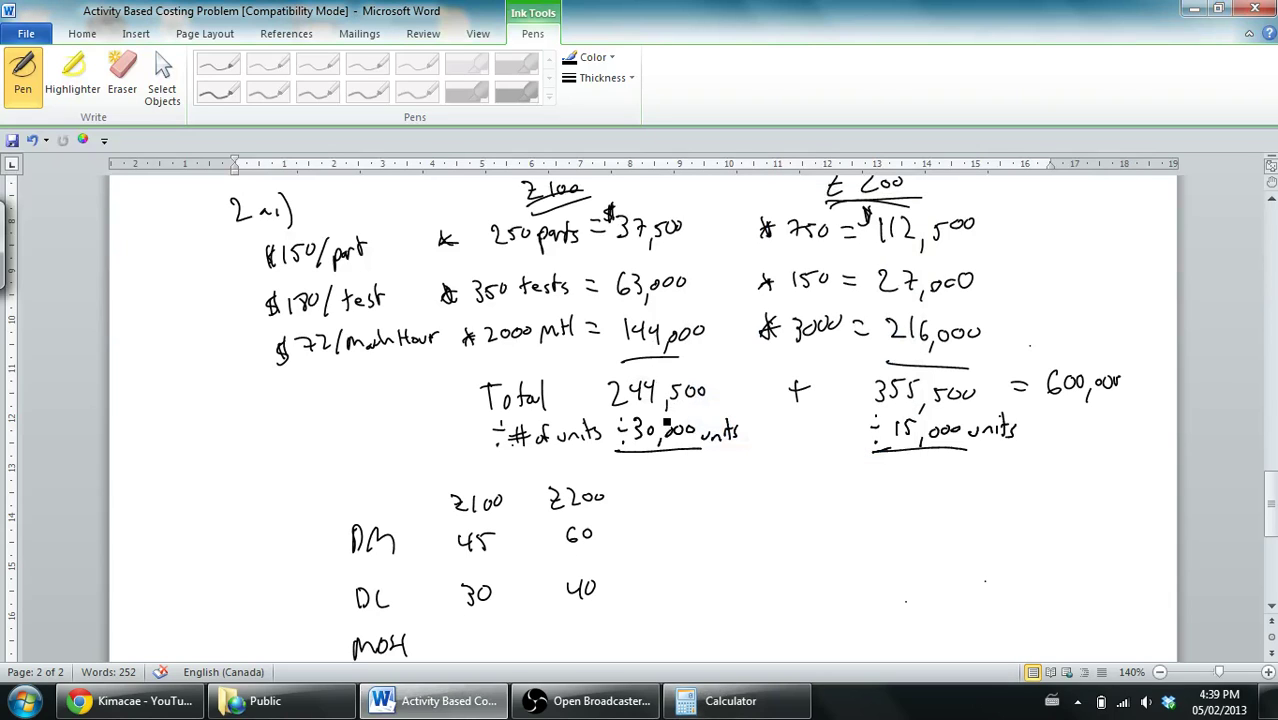
pyautogui.moveTo(646, 462)
pyautogui.mouseDown()
pyautogui.moveTo(665, 479)
pyautogui.moveTo(718, 481)
pyautogui.mouseUp()
pyautogui.click(655, 478)
pyautogui.click(723, 462)
pyautogui.moveTo(721, 471); pyautogui.dragTo(732, 482)
pyautogui.moveTo(724, 468); pyautogui.dragTo(738, 467)
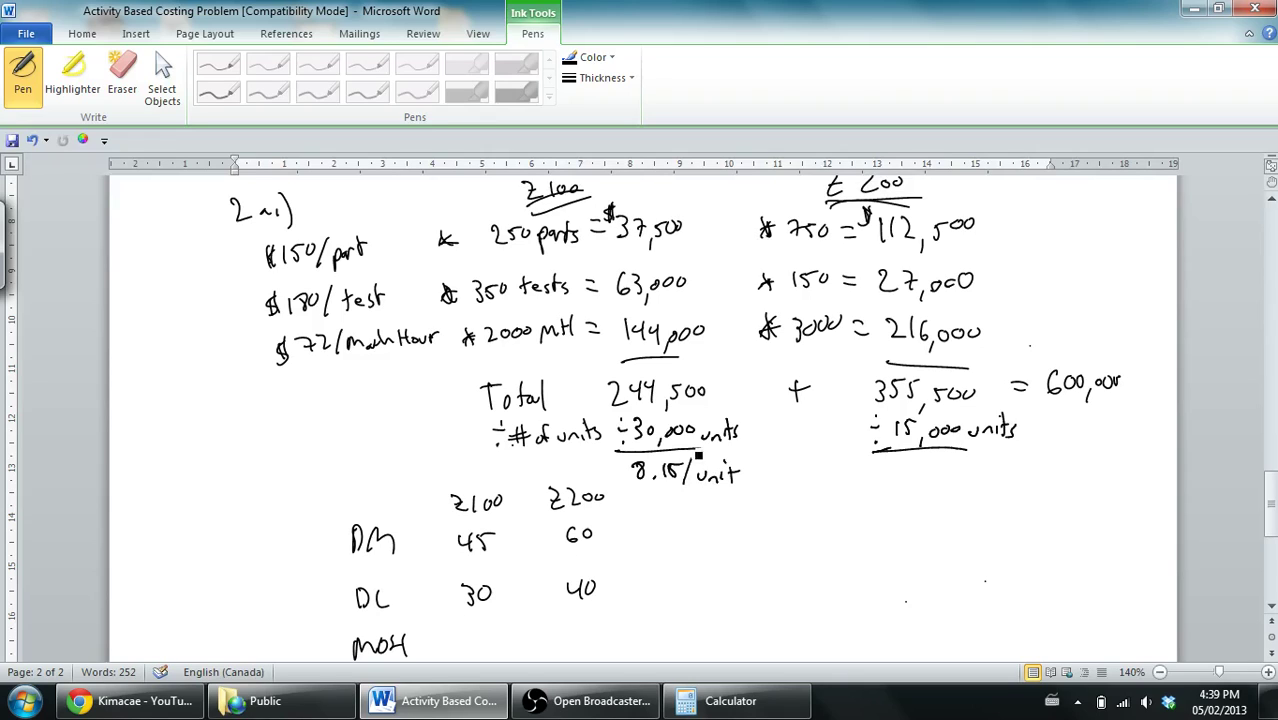
pyautogui.moveTo(628, 462); pyautogui.dragTo(622, 484)
# Step: Divide 355,500 by 15,000 in Calculator to get 23.7
pyautogui.click(720, 701)
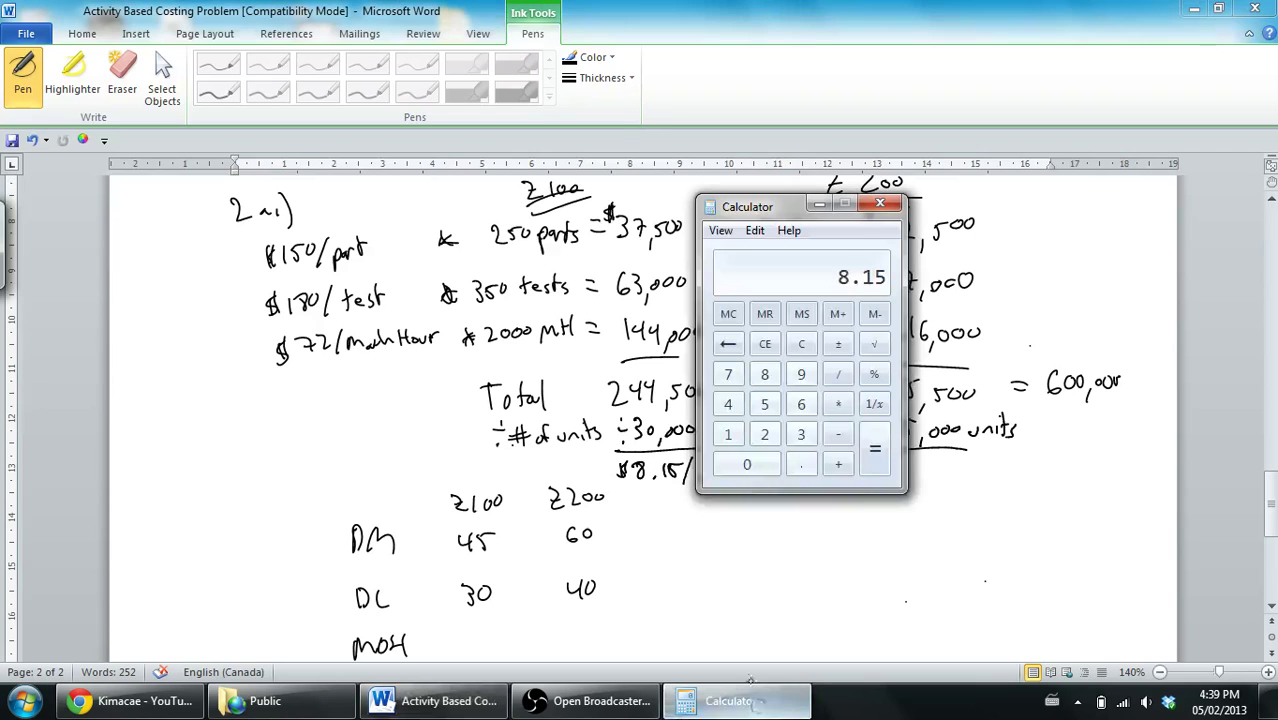
pyautogui.click(800, 432)
pyautogui.doubleClick(762, 404)
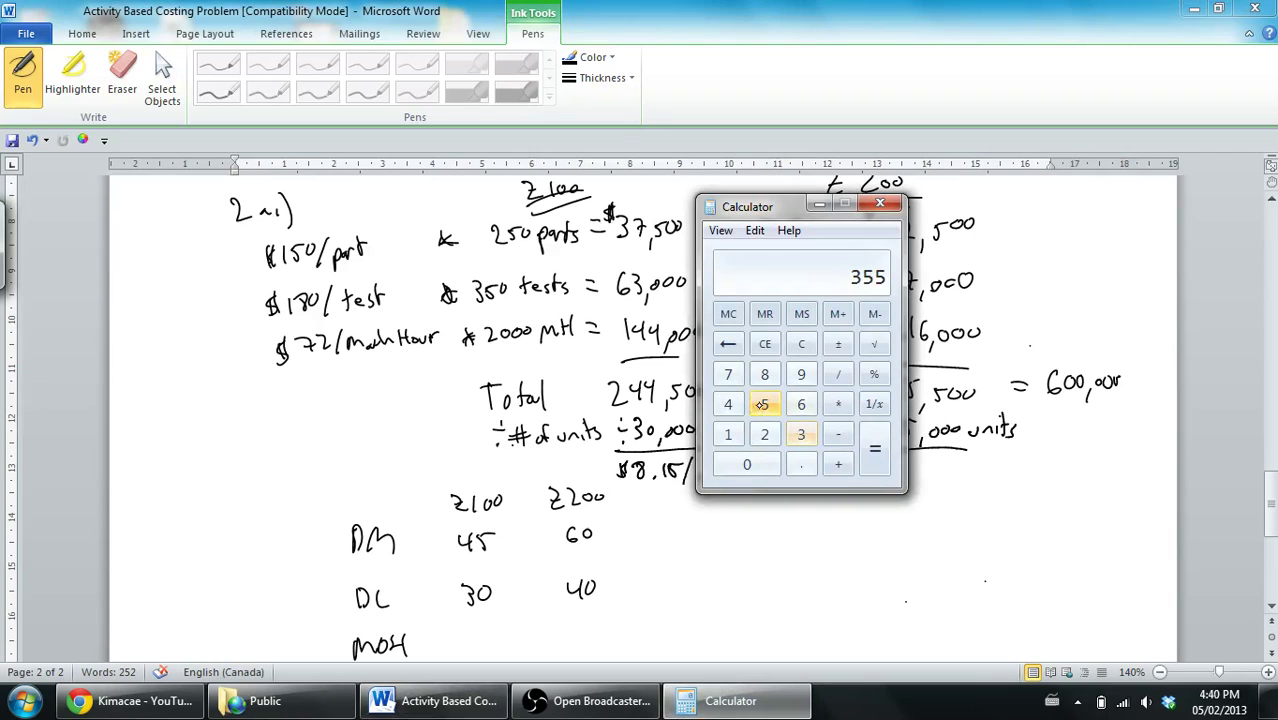
pyautogui.doubleClick(746, 466)
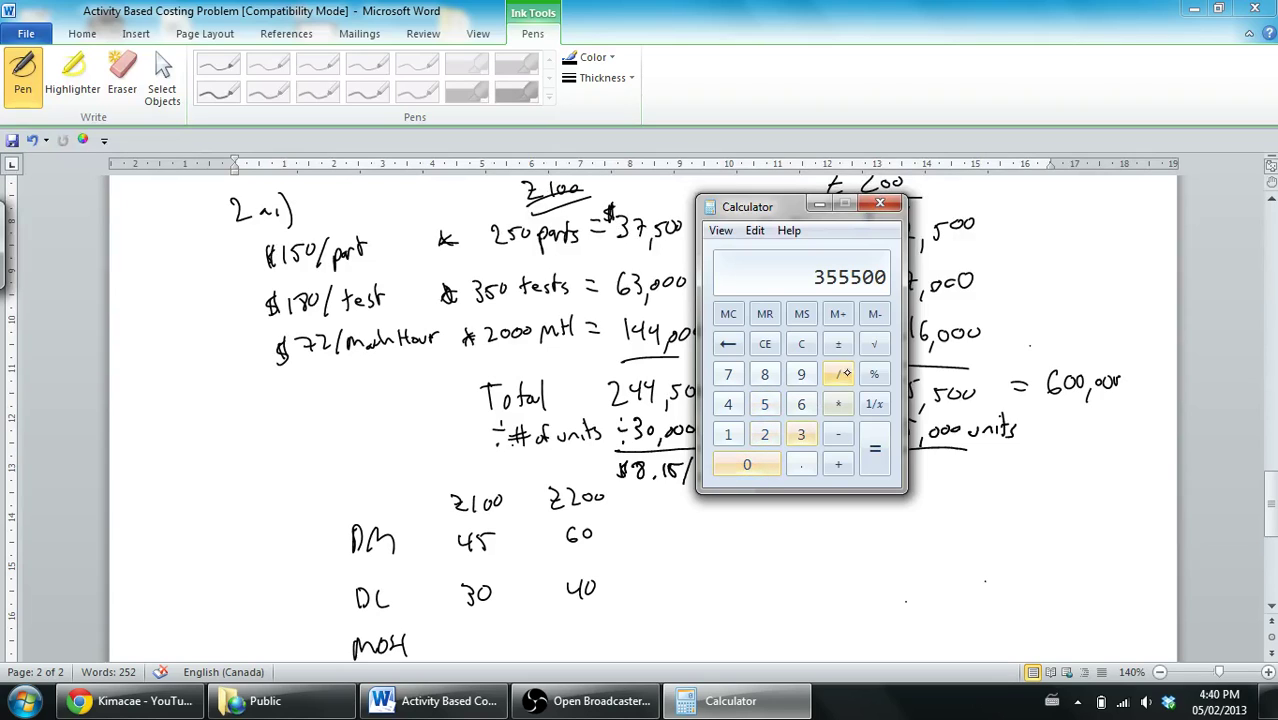
pyautogui.click(837, 373)
pyautogui.click(728, 434)
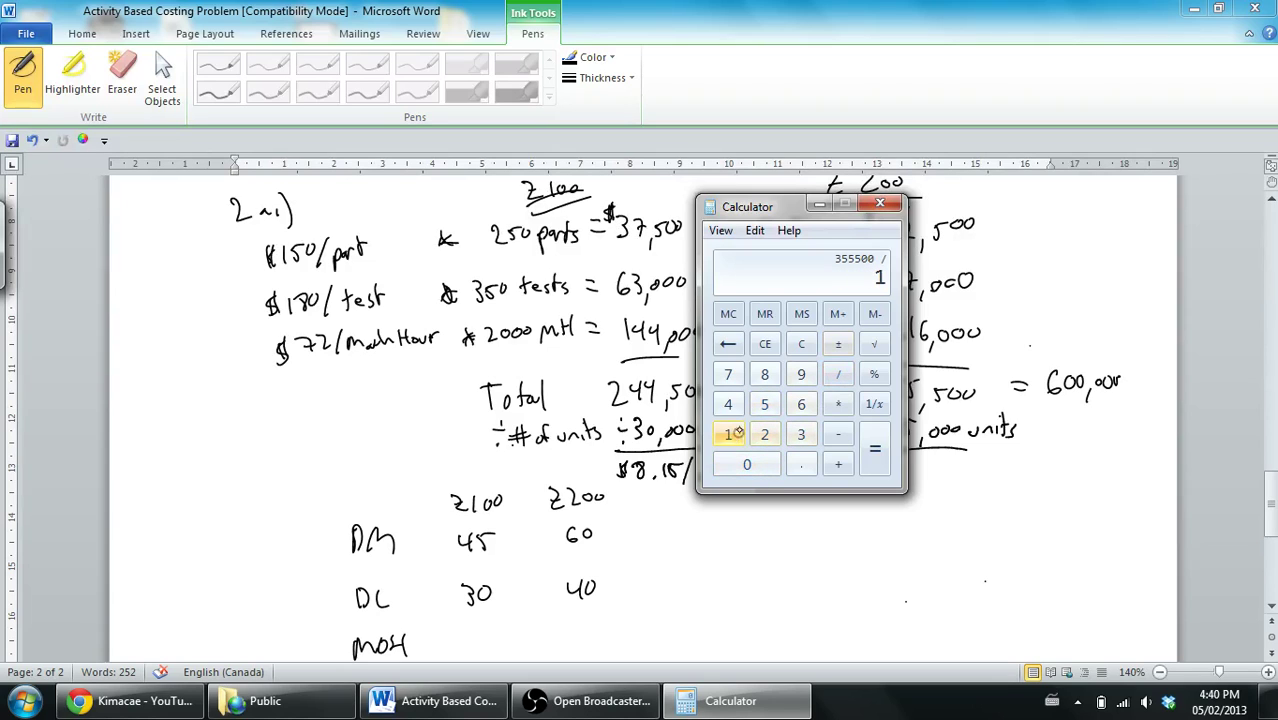
pyautogui.click(764, 404)
pyautogui.click(755, 468)
pyautogui.doubleClick(757, 470)
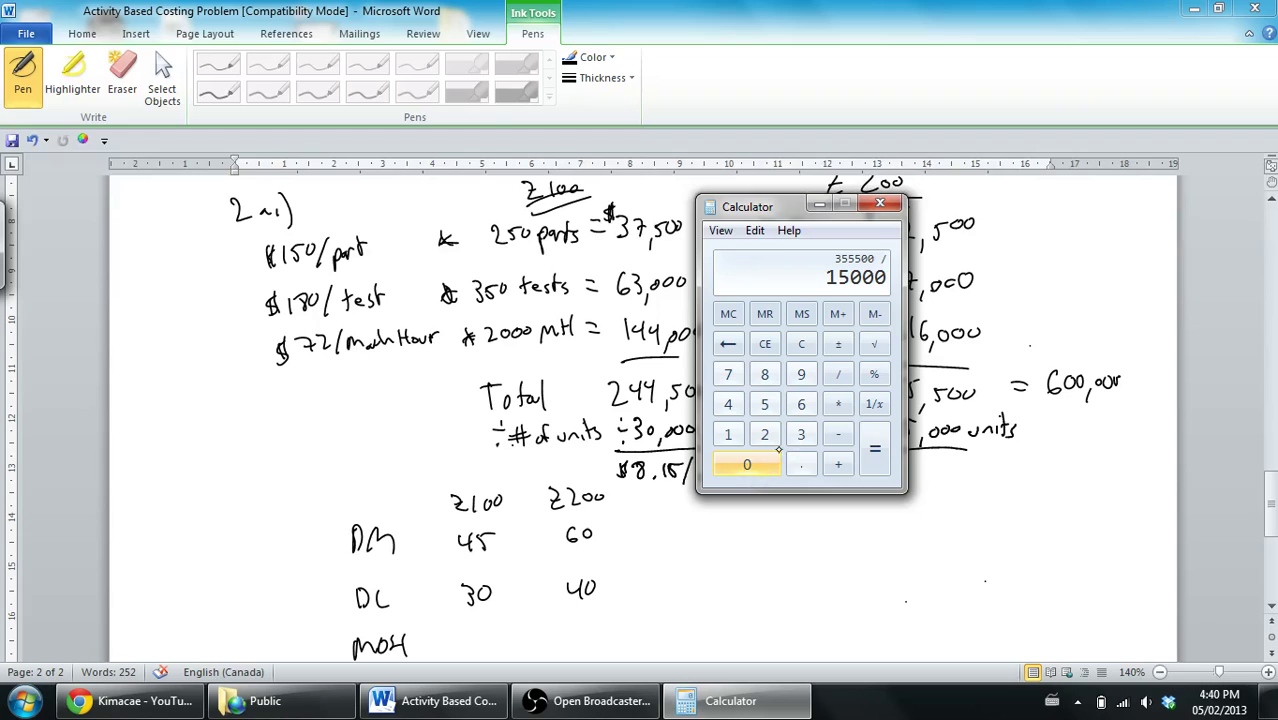
pyautogui.click(875, 450)
# Step: Handwrite $23.70/unit under Z200's ÷15,000 units divisor
pyautogui.click(982, 456)
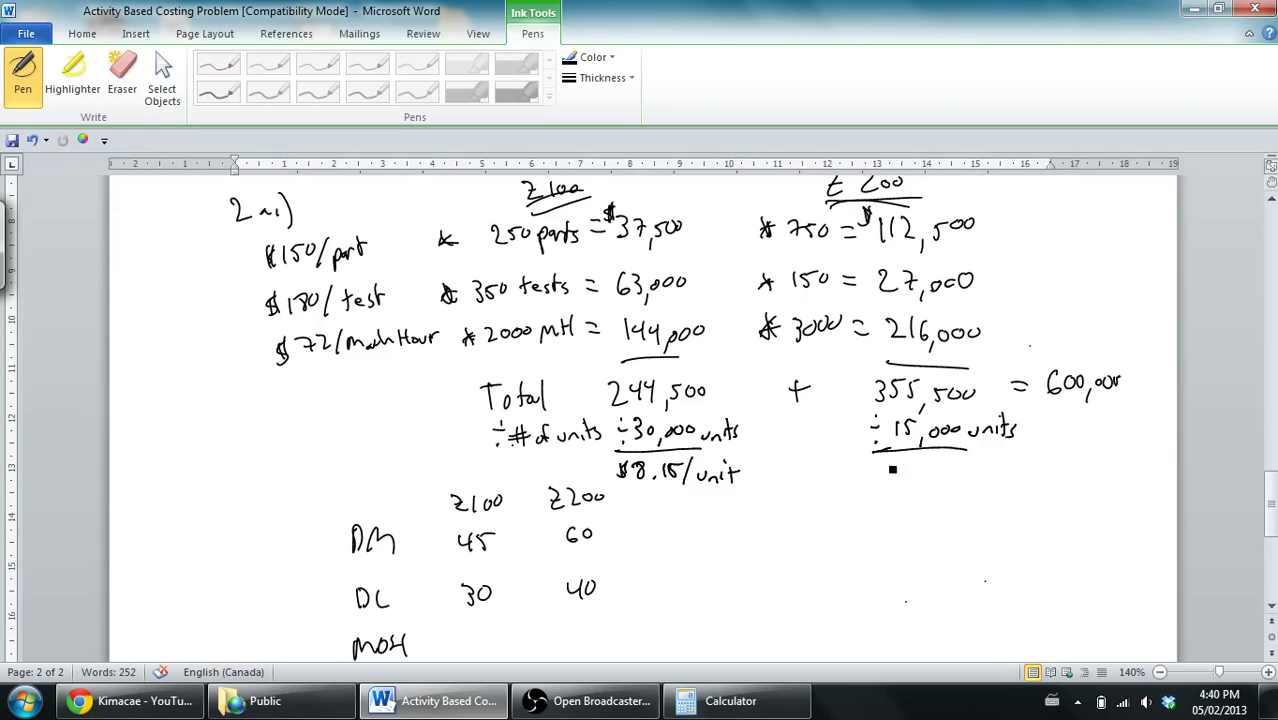
pyautogui.moveTo(892, 469)
pyautogui.mouseDown()
pyautogui.moveTo(963, 481)
pyautogui.moveTo(957, 466)
pyautogui.moveTo(878, 481)
pyautogui.mouseUp()
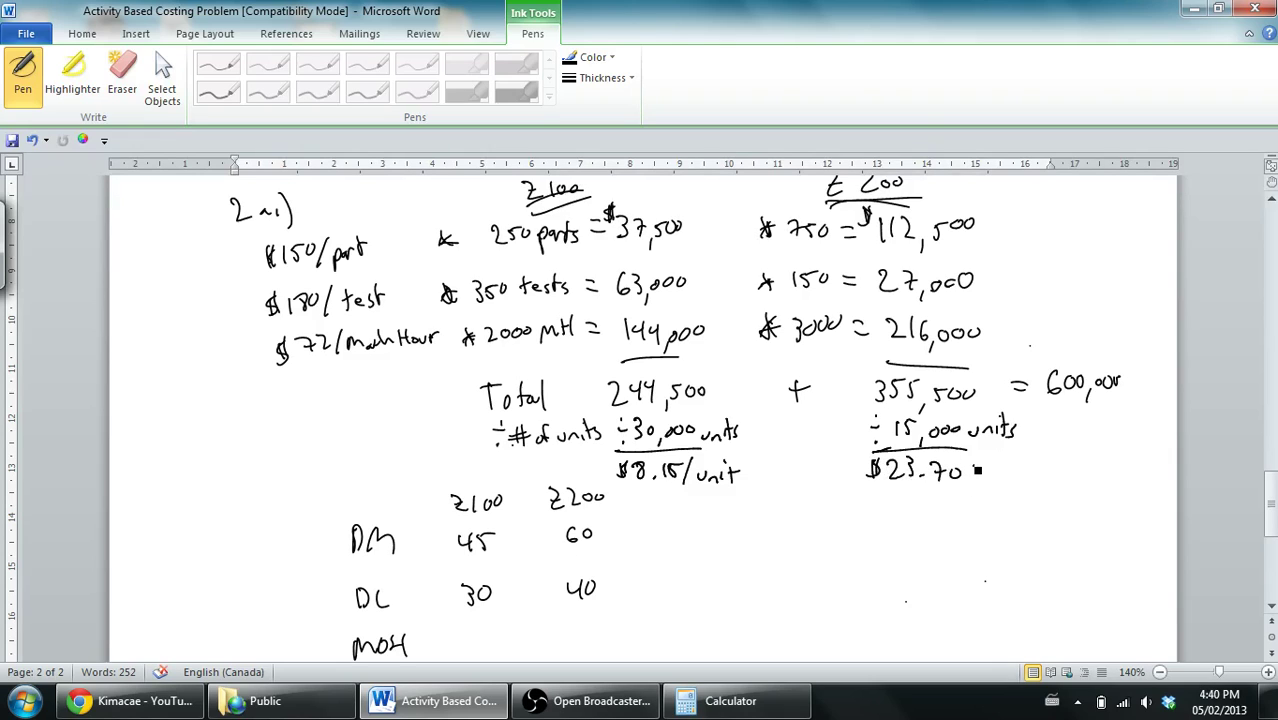
pyautogui.moveTo(978, 469)
pyautogui.mouseDown()
pyautogui.moveTo(1020, 480)
pyautogui.moveTo(1028, 458)
pyautogui.moveTo(1050, 469)
pyautogui.mouseUp()
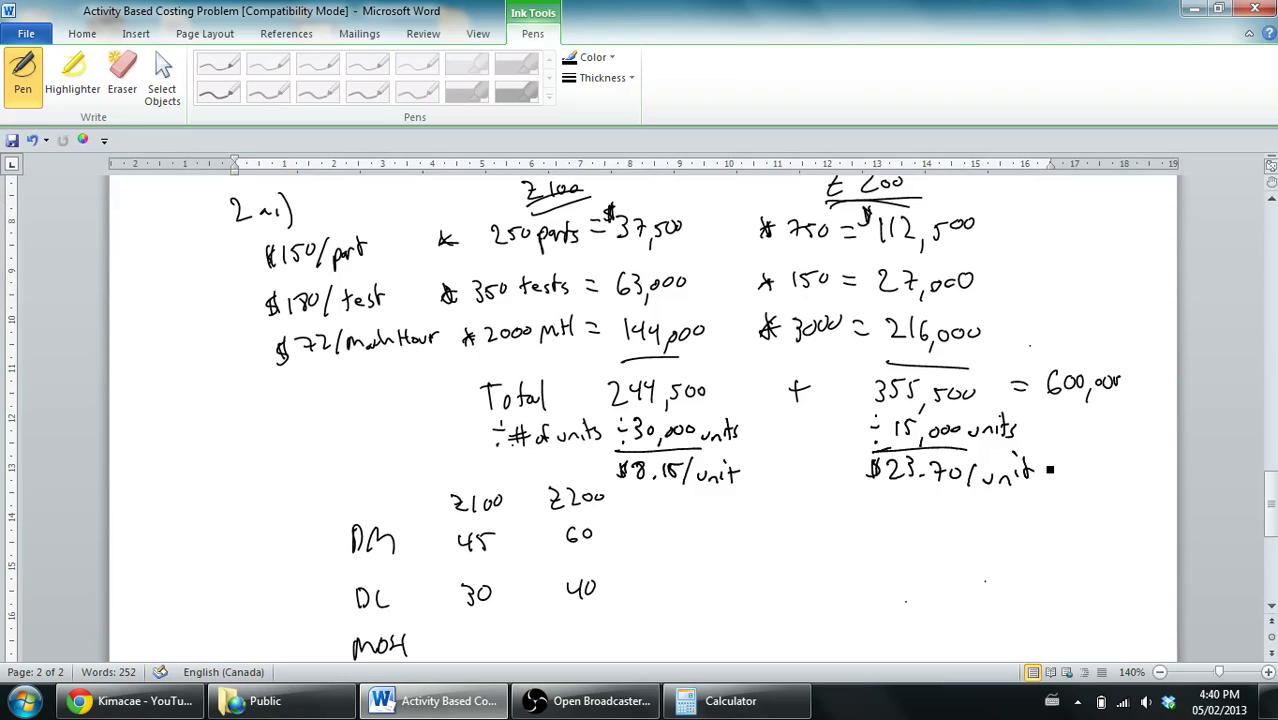
# Step: Handwrite MOH values 8.15 for Z100 and 23.70 for Z200, then underline both
pyautogui.scroll(-3, 1252, 502)
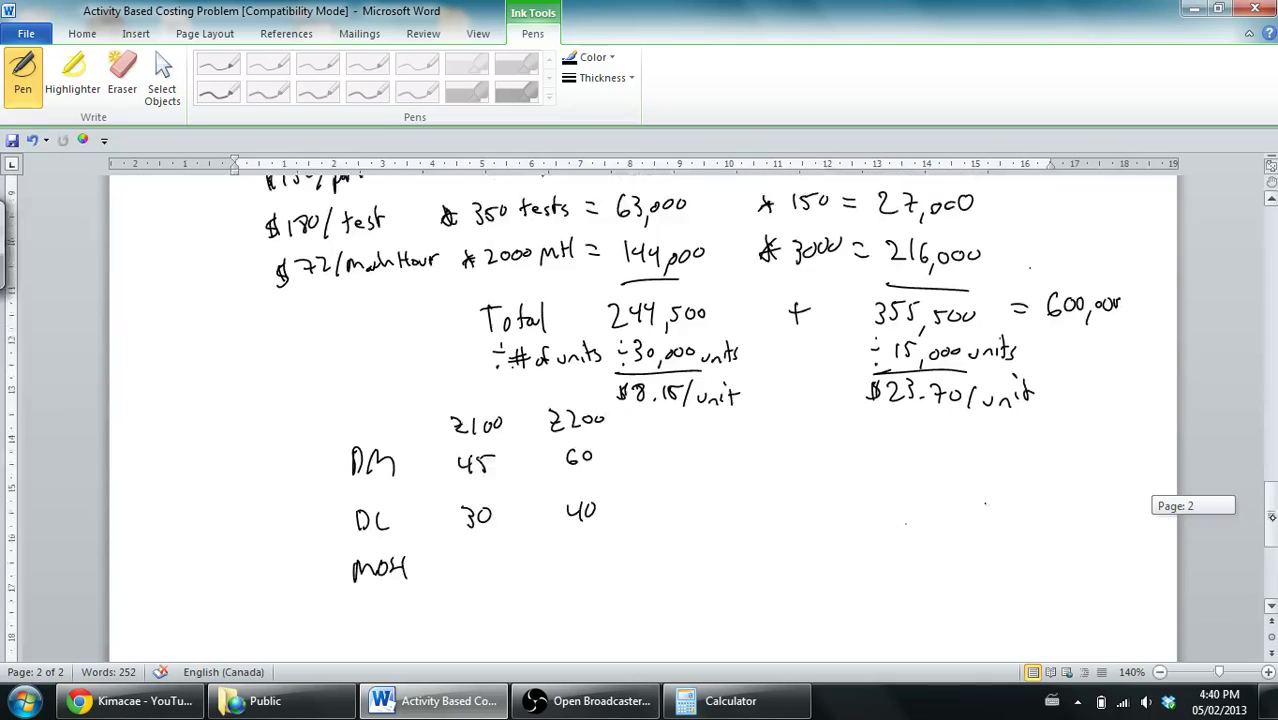
pyautogui.moveTo(470, 470)
pyautogui.mouseDown()
pyautogui.moveTo(468, 496)
pyautogui.moveTo(499, 496)
pyautogui.mouseUp()
pyautogui.click(479, 494)
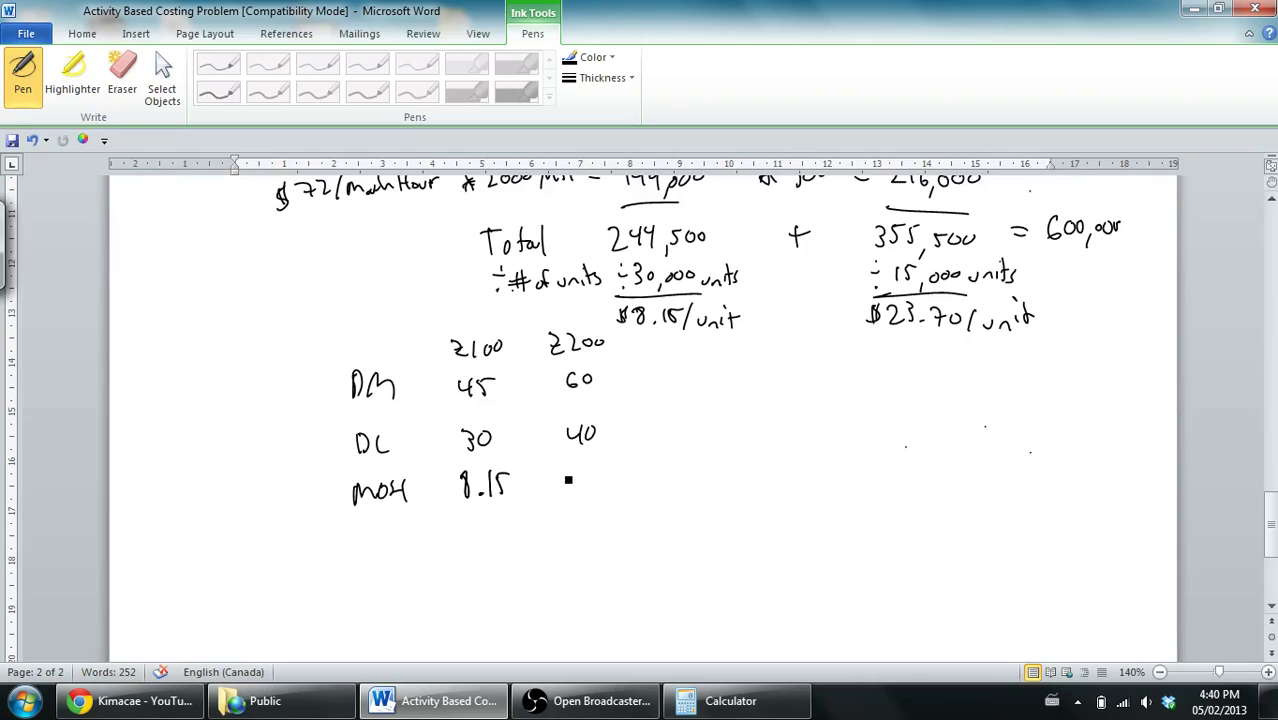
pyautogui.moveTo(566, 474); pyautogui.dragTo(617, 492)
pyautogui.click(606, 489)
pyautogui.moveTo(454, 519); pyautogui.dragTo(630, 519)
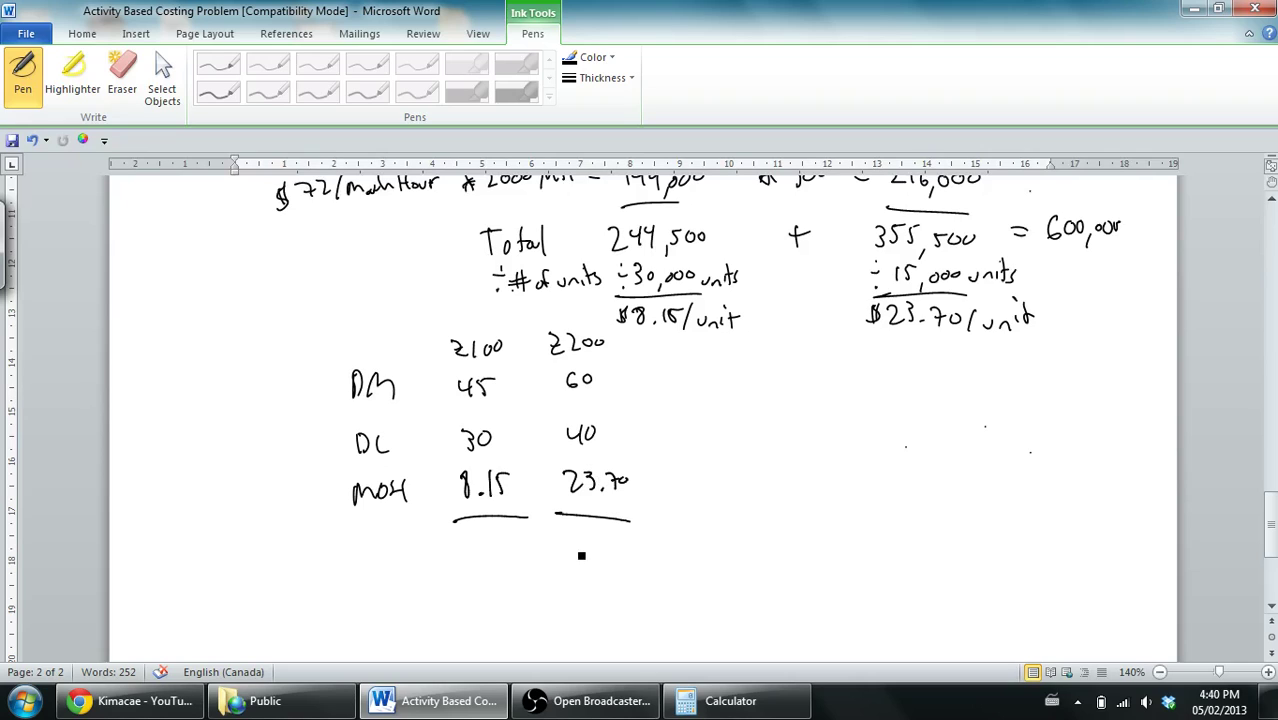
# Step: Write the column totals 123.70 for Z200 and 83.15 for Z100 below the line
pyautogui.moveTo(577, 533)
pyautogui.mouseDown()
pyautogui.moveTo(577, 556)
pyautogui.moveTo(646, 553)
pyautogui.moveTo(654, 534)
pyautogui.mouseUp()
pyautogui.click(630, 549)
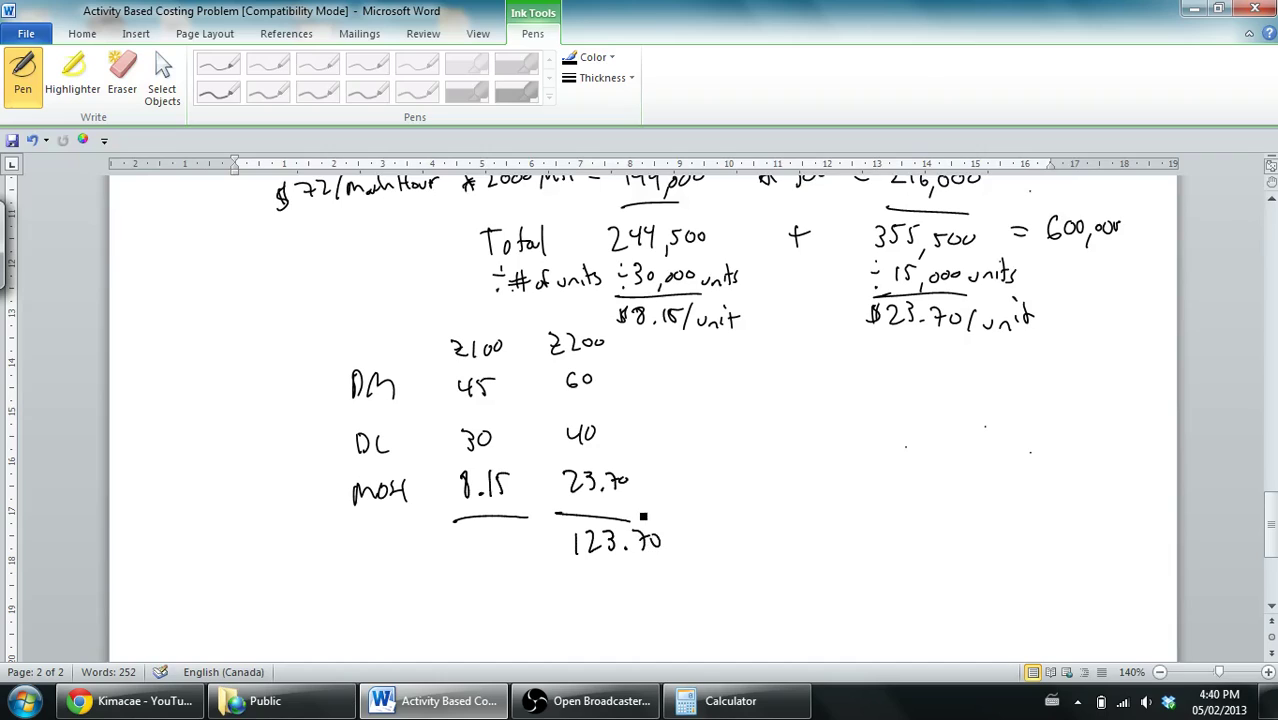
pyautogui.click(816, 239)
pyautogui.moveTo(470, 536)
pyautogui.mouseDown()
pyautogui.moveTo(482, 558)
pyautogui.moveTo(512, 556)
pyautogui.mouseUp()
pyautogui.click(498, 556)
# Step: Add dollar signs before 45, 60, 123.70 and 83.15, and label the totals row Cost
pyautogui.moveTo(446, 377); pyautogui.dragTo(440, 400)
pyautogui.moveTo(564, 368); pyautogui.dragTo(549, 394)
pyautogui.moveTo(557, 533); pyautogui.dragTo(551, 559)
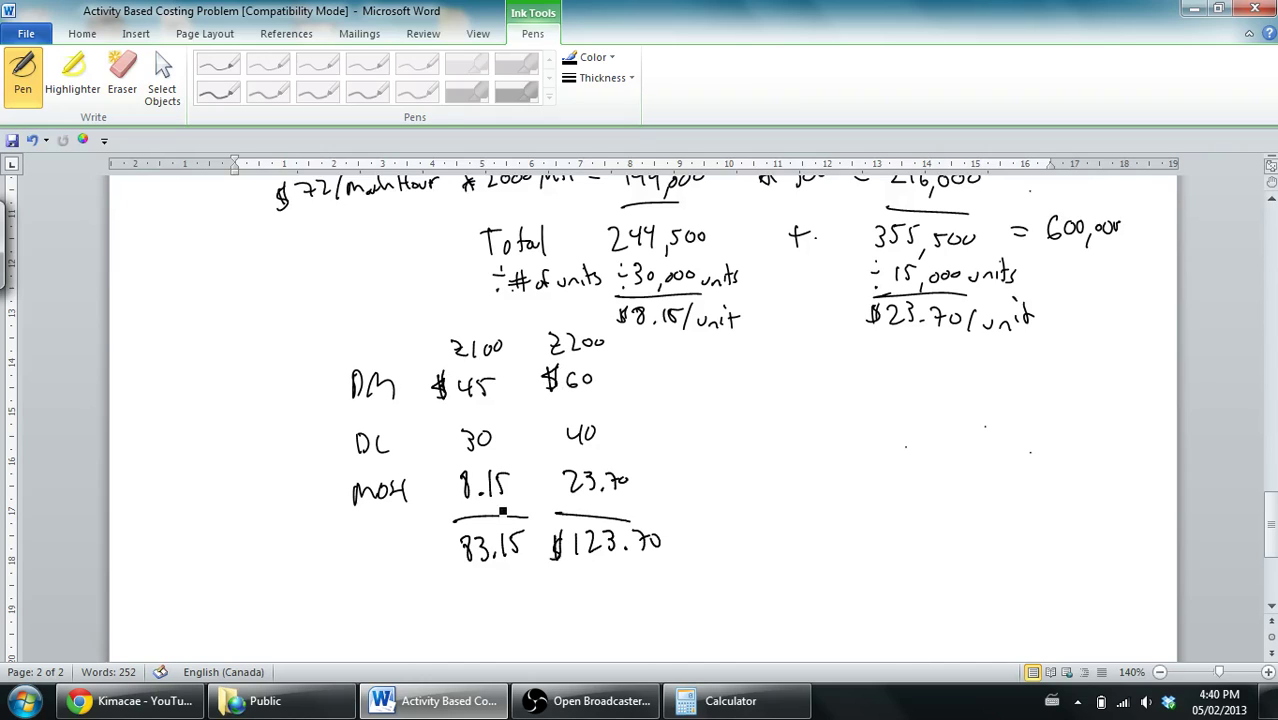
pyautogui.moveTo(450, 537)
pyautogui.mouseDown()
pyautogui.moveTo(442, 564)
pyautogui.moveTo(524, 584)
pyautogui.moveTo(640, 572)
pyautogui.moveTo(632, 590)
pyautogui.mouseUp()
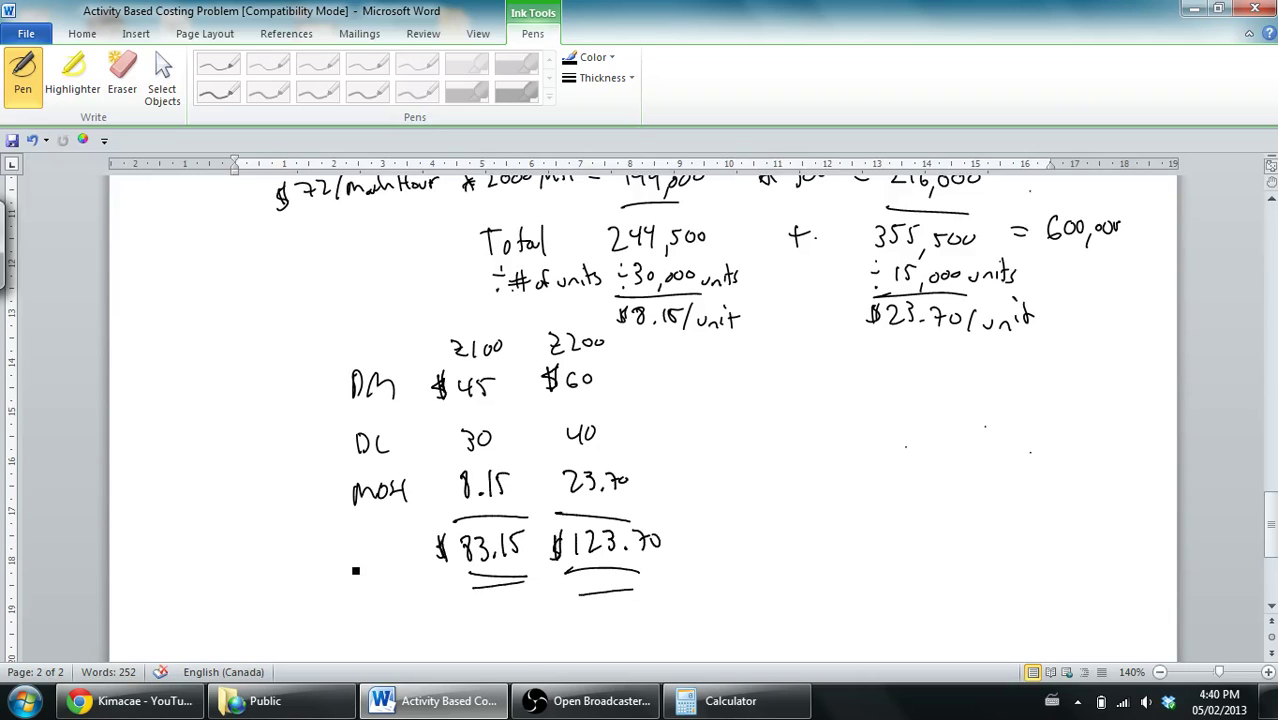
pyautogui.moveTo(357, 540)
pyautogui.mouseDown()
pyautogui.moveTo(356, 563)
pyautogui.moveTo(365, 548)
pyautogui.mouseUp()
pyautogui.moveTo(381, 543)
pyautogui.mouseDown()
pyautogui.moveTo(371, 562)
pyautogui.moveTo(389, 564)
pyautogui.mouseUp()
pyautogui.moveTo(377, 542); pyautogui.dragTo(396, 540)
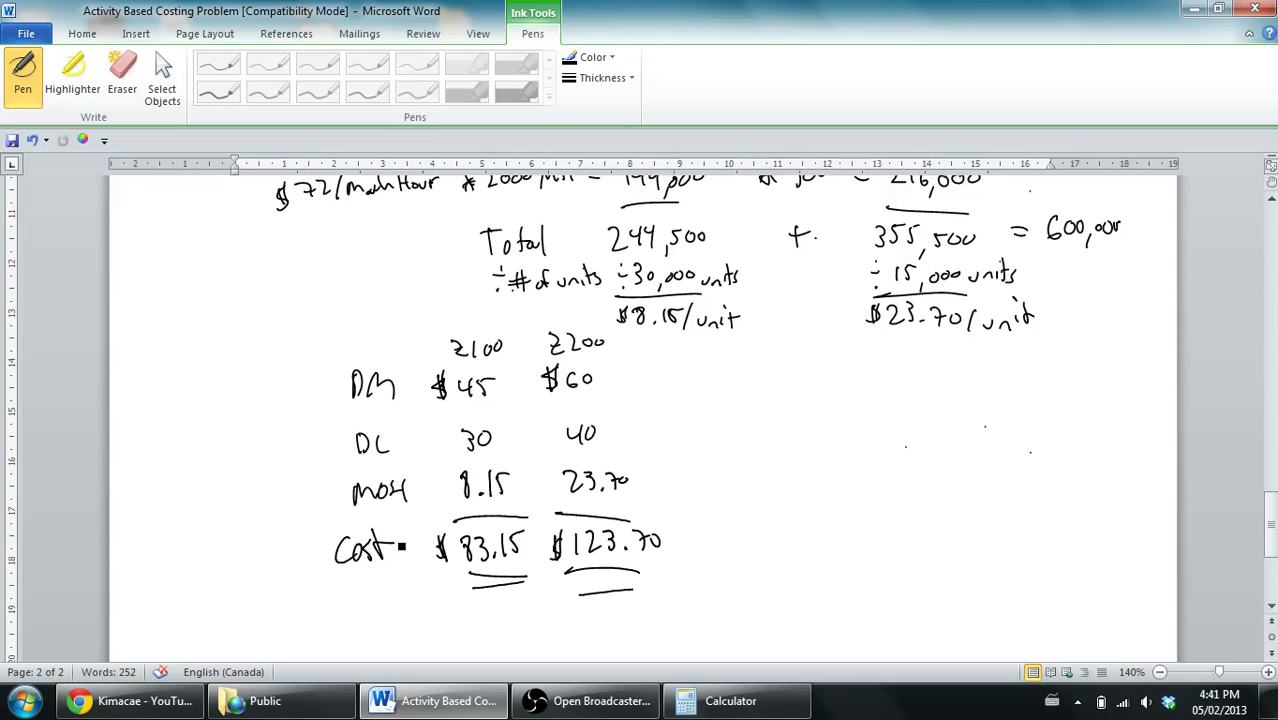
pyautogui.moveTo(1268, 524); pyautogui.dragTo(1241, 442)
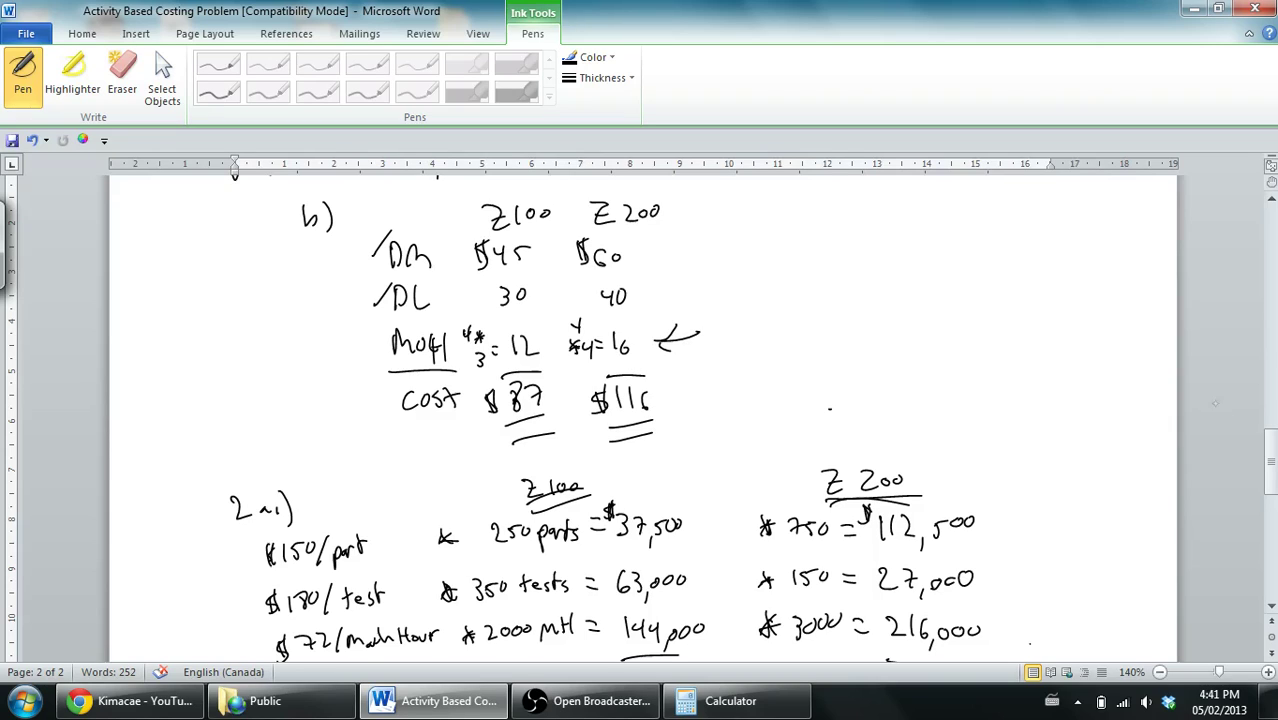
pyautogui.moveTo(1268, 455); pyautogui.dragTo(1270, 532)
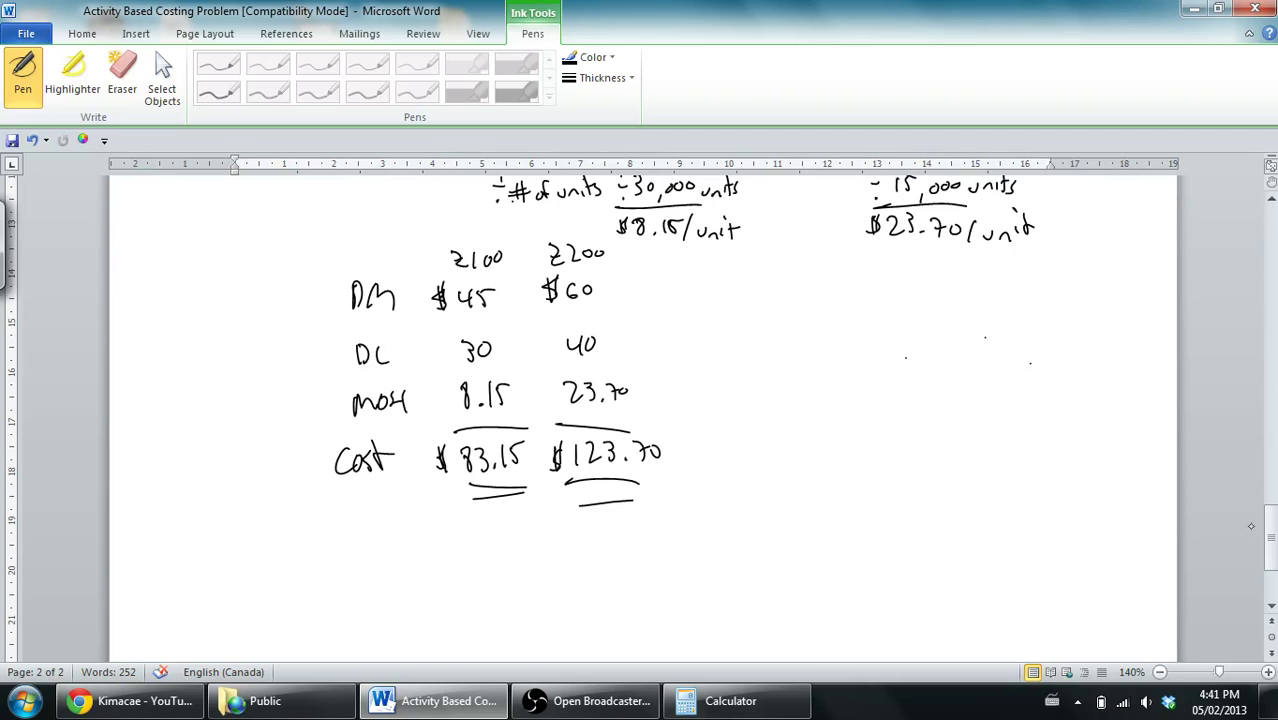
pyautogui.moveTo(1270, 545); pyautogui.dragTo(1252, 355)
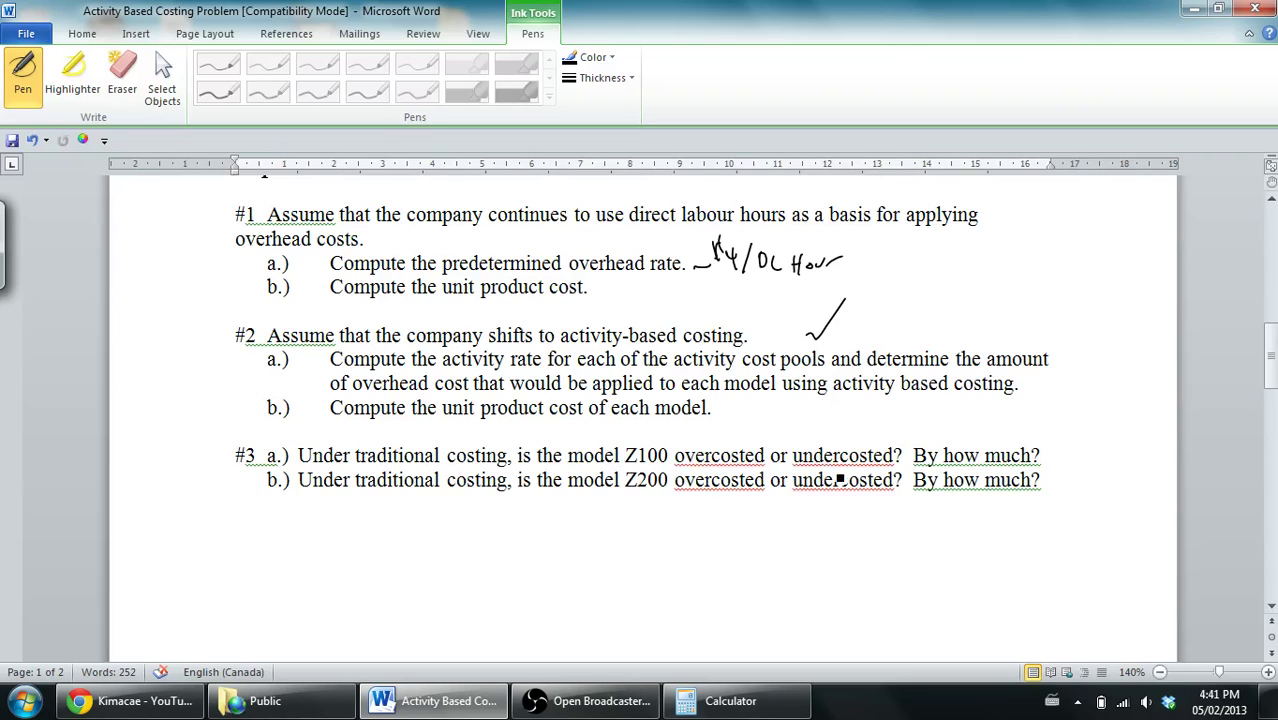
pyautogui.moveTo(1266, 355); pyautogui.dragTo(1266, 543)
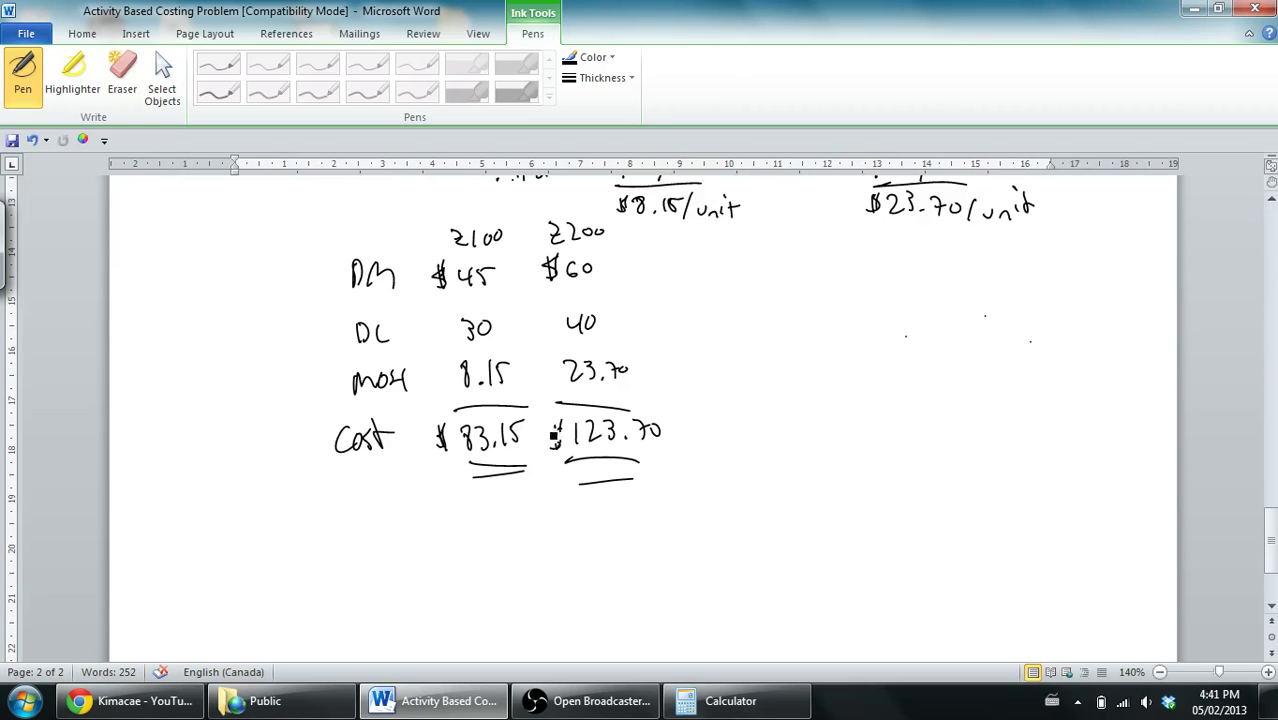
pyautogui.moveTo(1266, 530); pyautogui.dragTo(1266, 428)
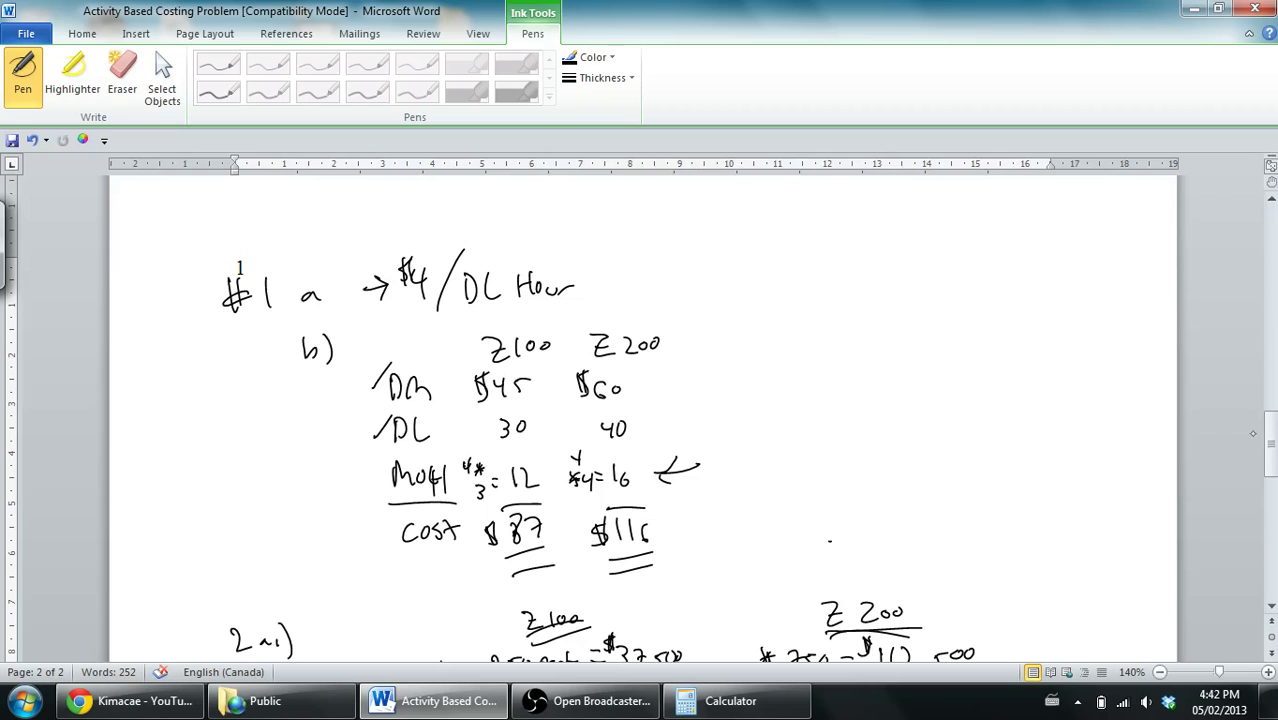
pyautogui.moveTo(1267, 440); pyautogui.dragTo(1270, 530)
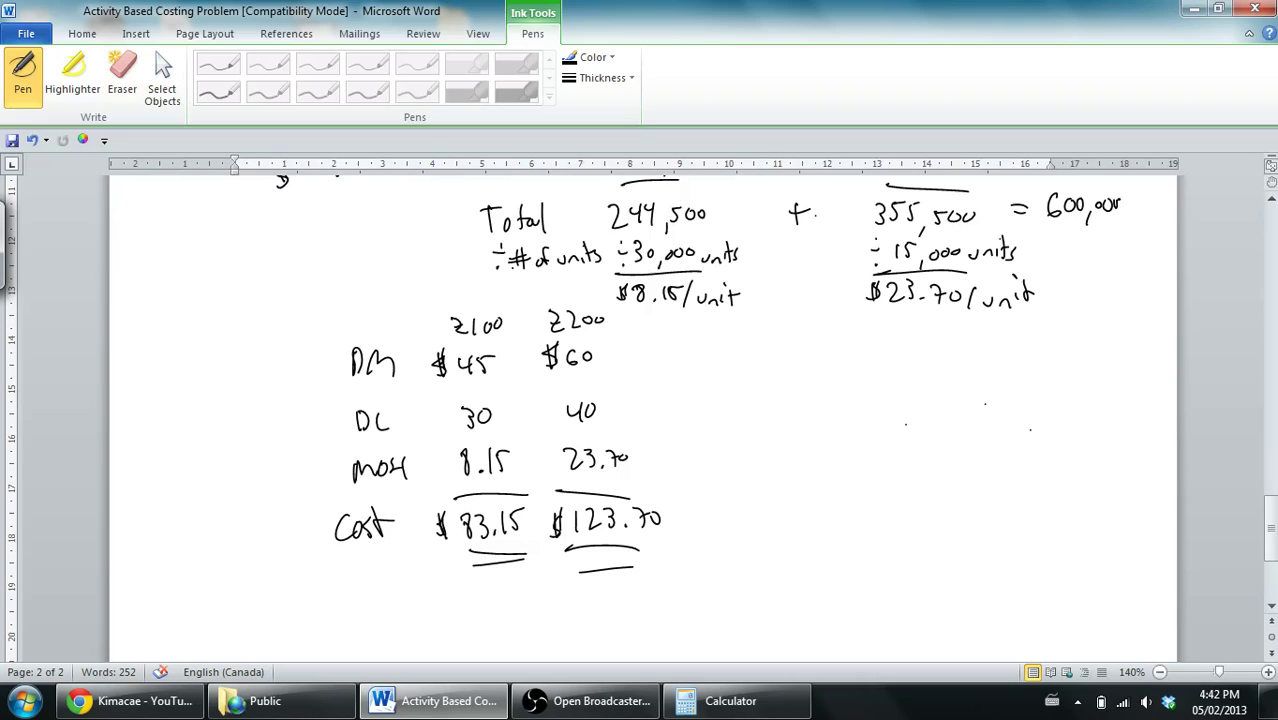
# Step: Handwrite 'Z100 is over costed $3.85' to the right of the cost table
pyautogui.moveTo(748, 350)
pyautogui.mouseDown()
pyautogui.moveTo(765, 368)
pyautogui.moveTo(796, 357)
pyautogui.mouseUp()
pyautogui.moveTo(799, 355); pyautogui.dragTo(834, 364)
pyautogui.moveTo(840, 350); pyautogui.dragTo(950, 358)
pyautogui.moveTo(964, 350)
pyautogui.mouseDown()
pyautogui.moveTo(958, 368)
pyautogui.moveTo(972, 368)
pyautogui.mouseUp()
pyautogui.moveTo(964, 352); pyautogui.dragTo(990, 362)
pyautogui.moveTo(1000, 358)
pyautogui.mouseDown()
pyautogui.moveTo(1064, 345)
pyautogui.moveTo(1058, 362)
pyautogui.moveTo(1090, 354)
pyautogui.moveTo(1092, 366)
pyautogui.mouseUp()
pyautogui.click(1068, 362)
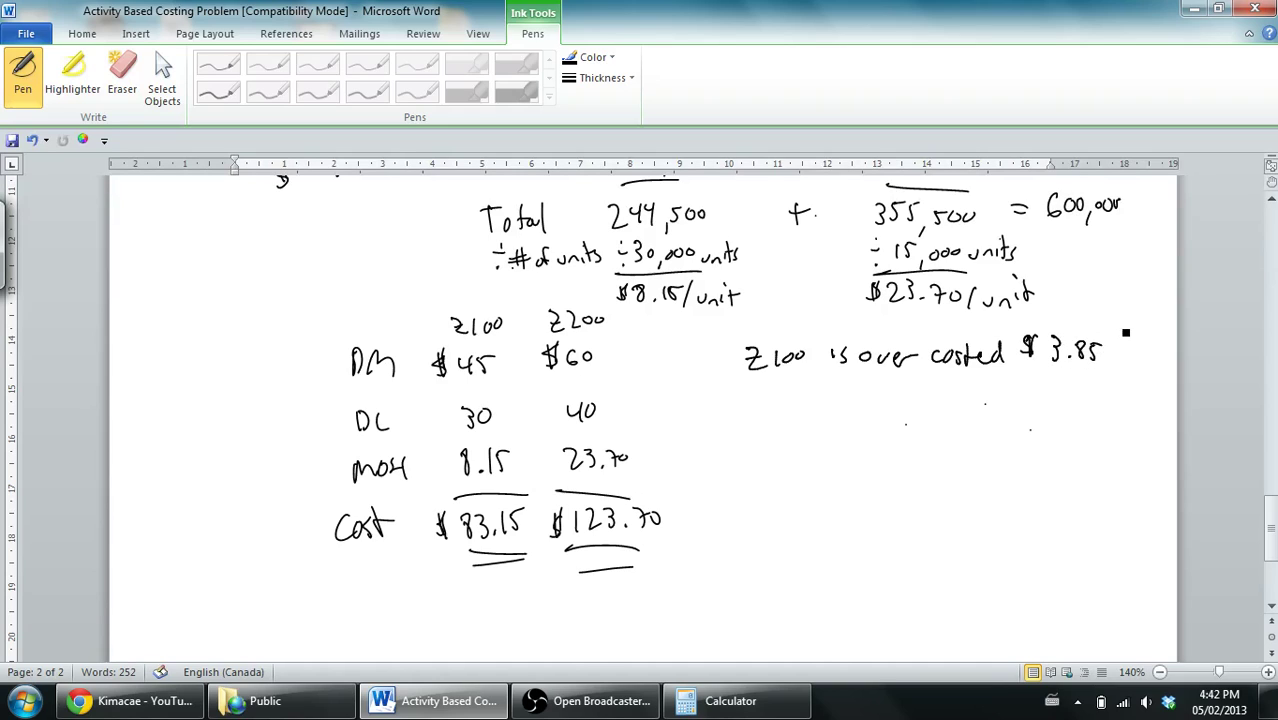
# Step: Scroll up and down through the document to review the earlier tables
pyautogui.scroll(1, 1125, 333)
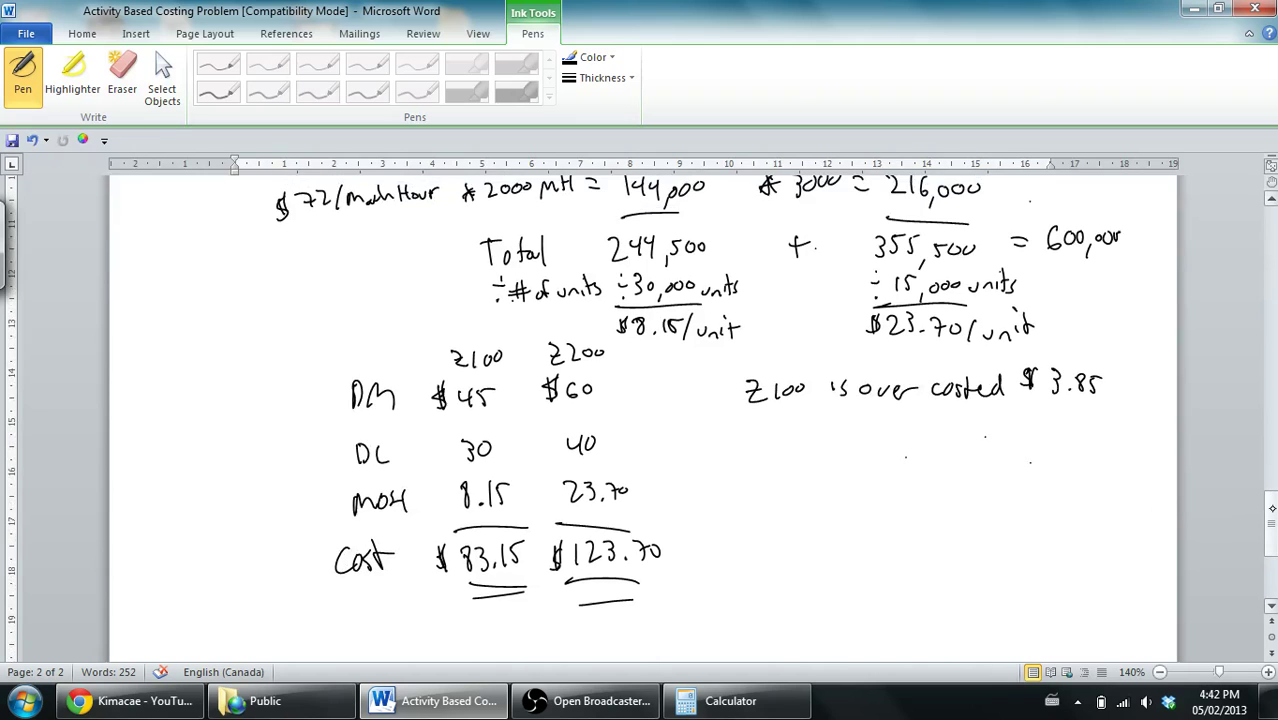
pyautogui.scroll(6, 543, 383)
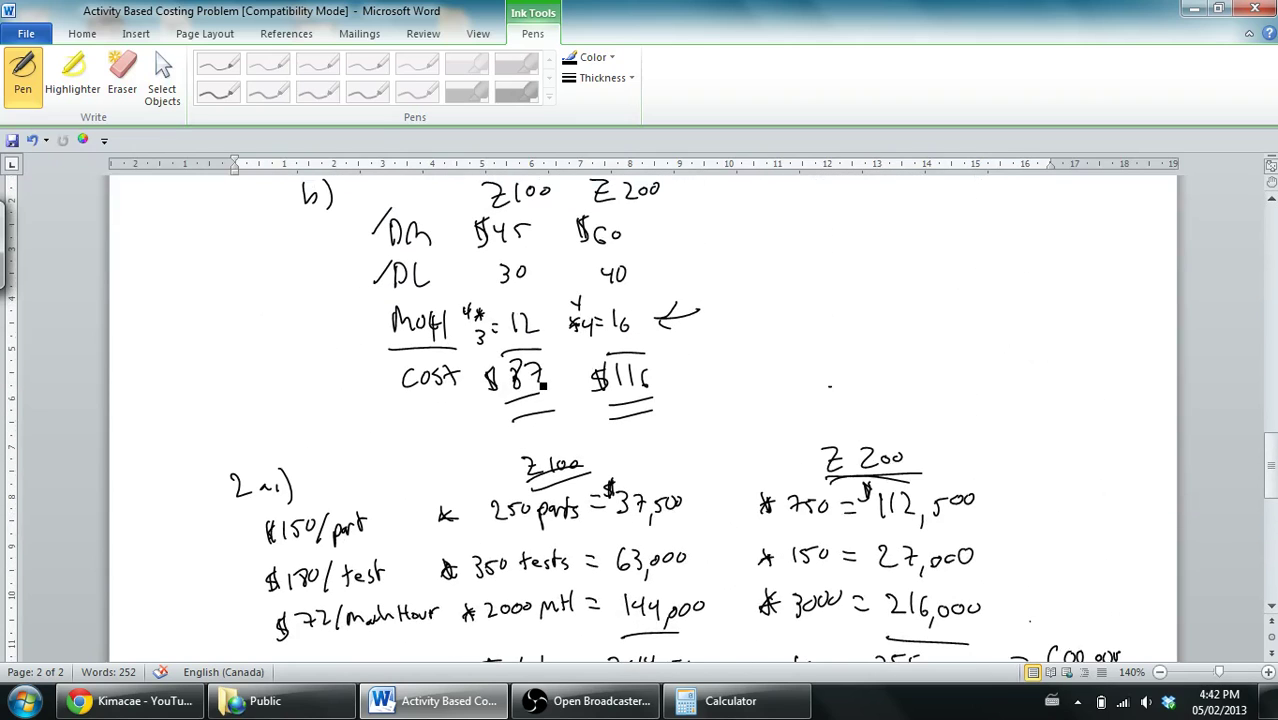
pyautogui.moveTo(1268, 445); pyautogui.dragTo(1268, 512)
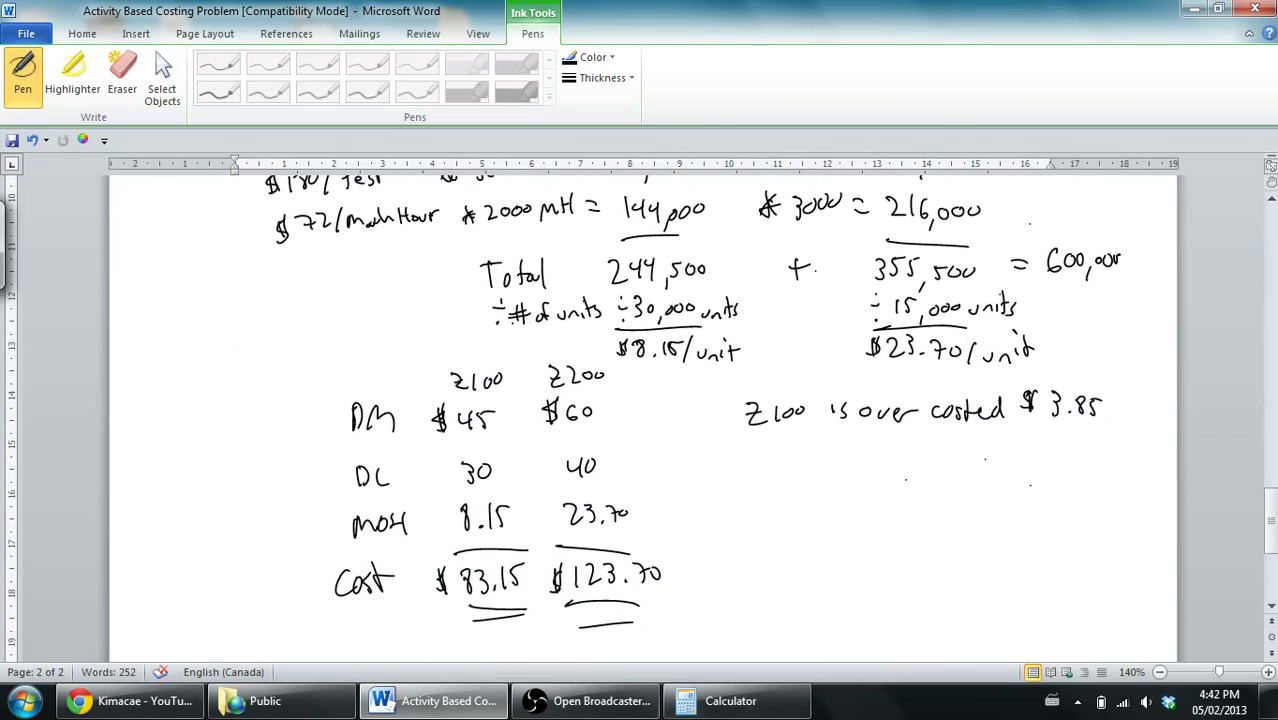
pyautogui.click(1157, 325)
pyautogui.moveTo(1266, 523); pyautogui.dragTo(1268, 374)
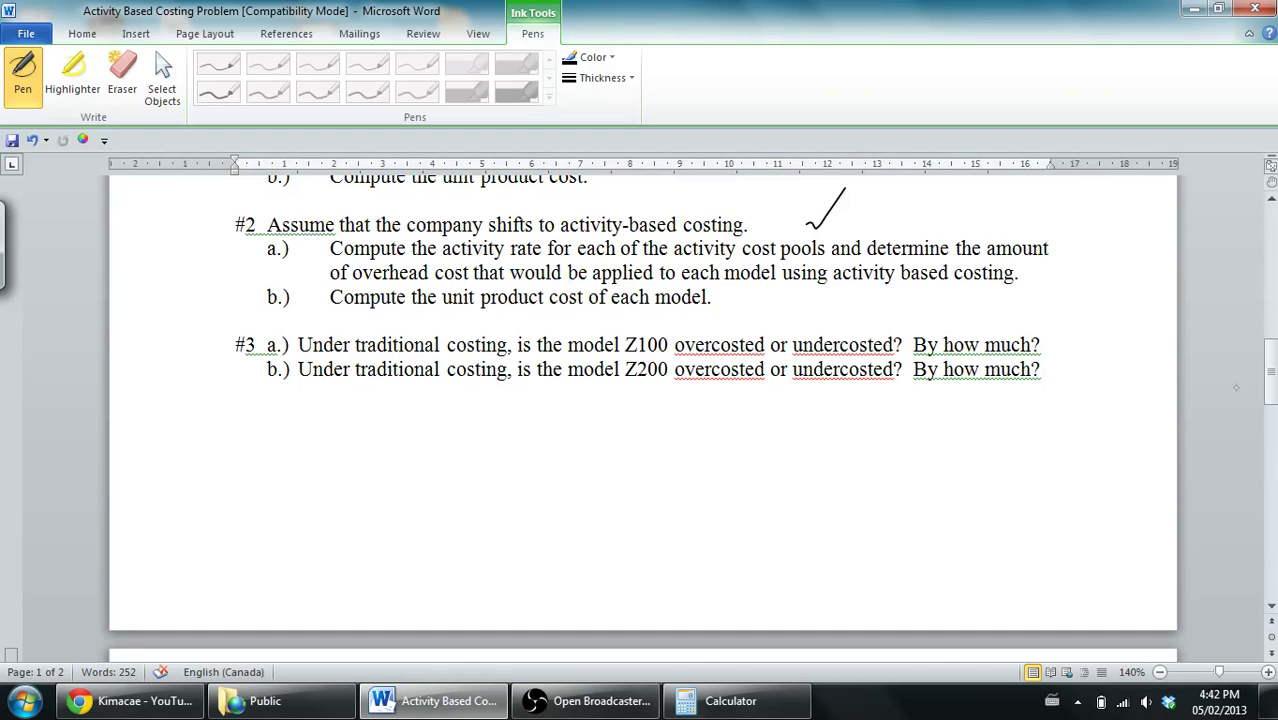
pyautogui.moveTo(1236, 387); pyautogui.dragTo(1225, 442)
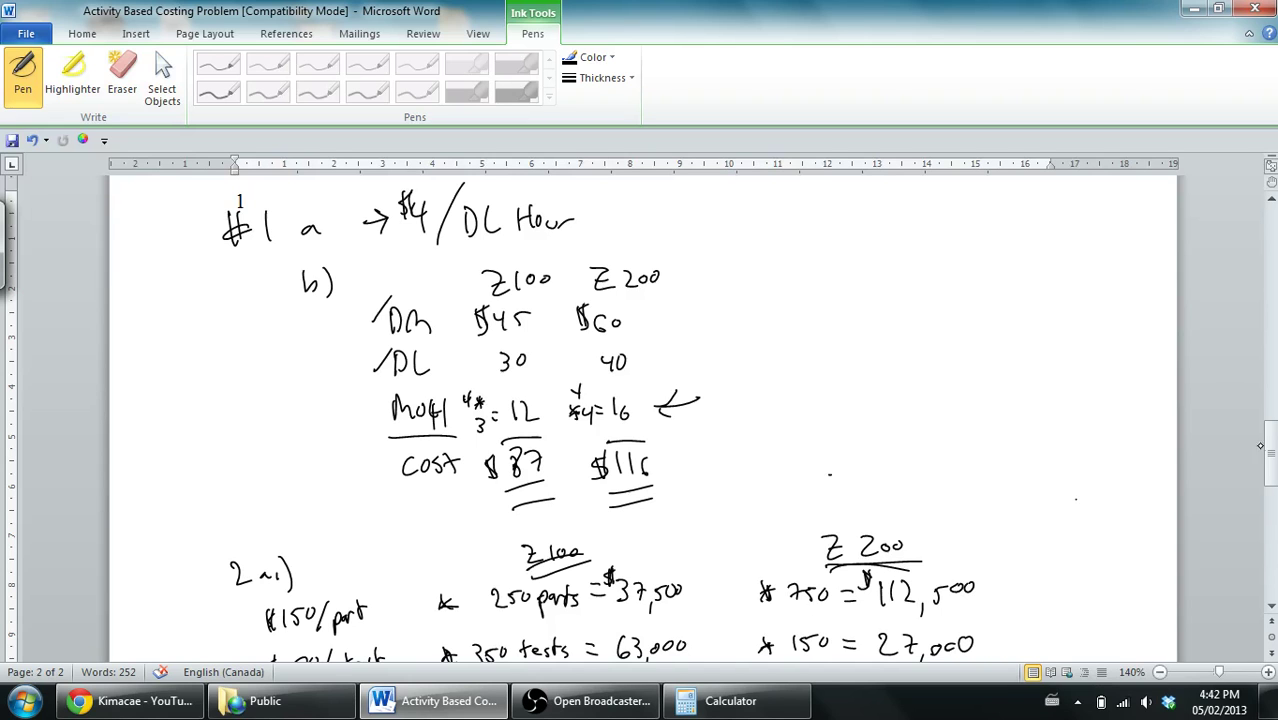
pyautogui.moveTo(1268, 430); pyautogui.dragTo(1268, 521)
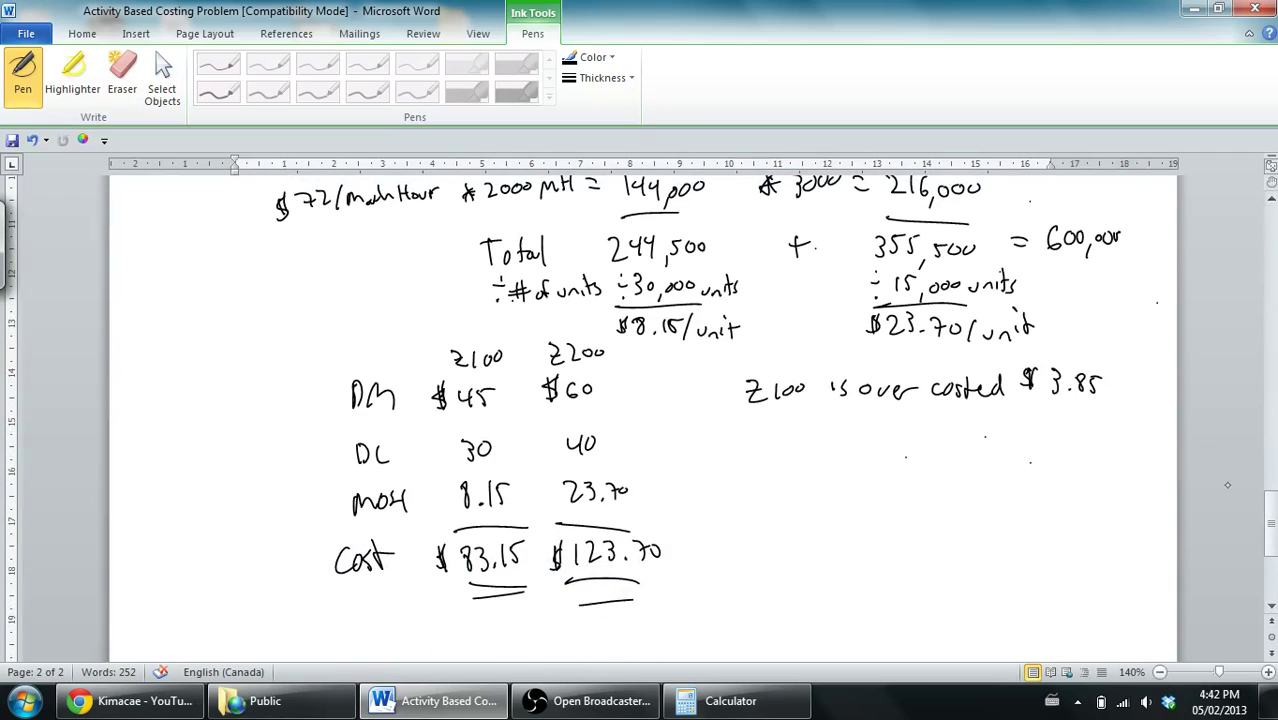
# Step: Write $7.70 beneath $3.85 as the Z200 cost difference
pyautogui.moveTo(1028, 428)
pyautogui.mouseDown()
pyautogui.moveTo(1028, 452)
pyautogui.moveTo(1092, 456)
pyautogui.moveTo(1104, 443)
pyautogui.mouseUp()
pyautogui.click(1073, 452)
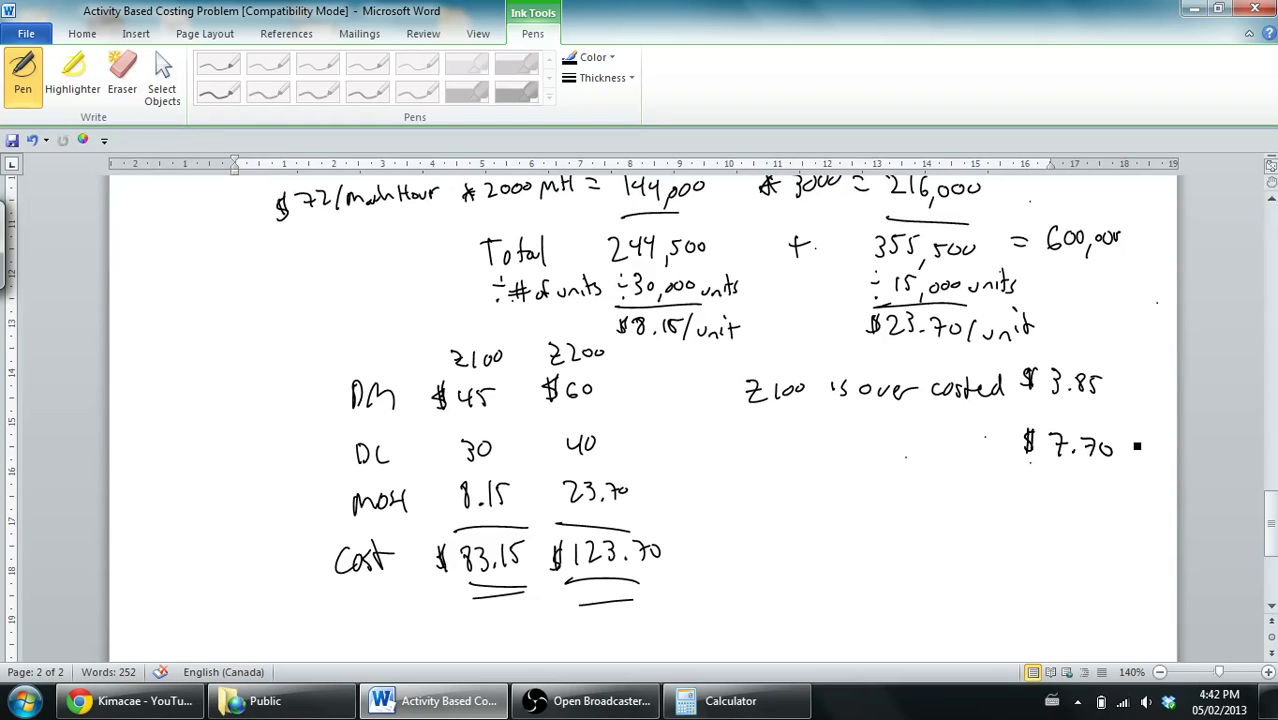
pyautogui.scroll(8, 1217, 415)
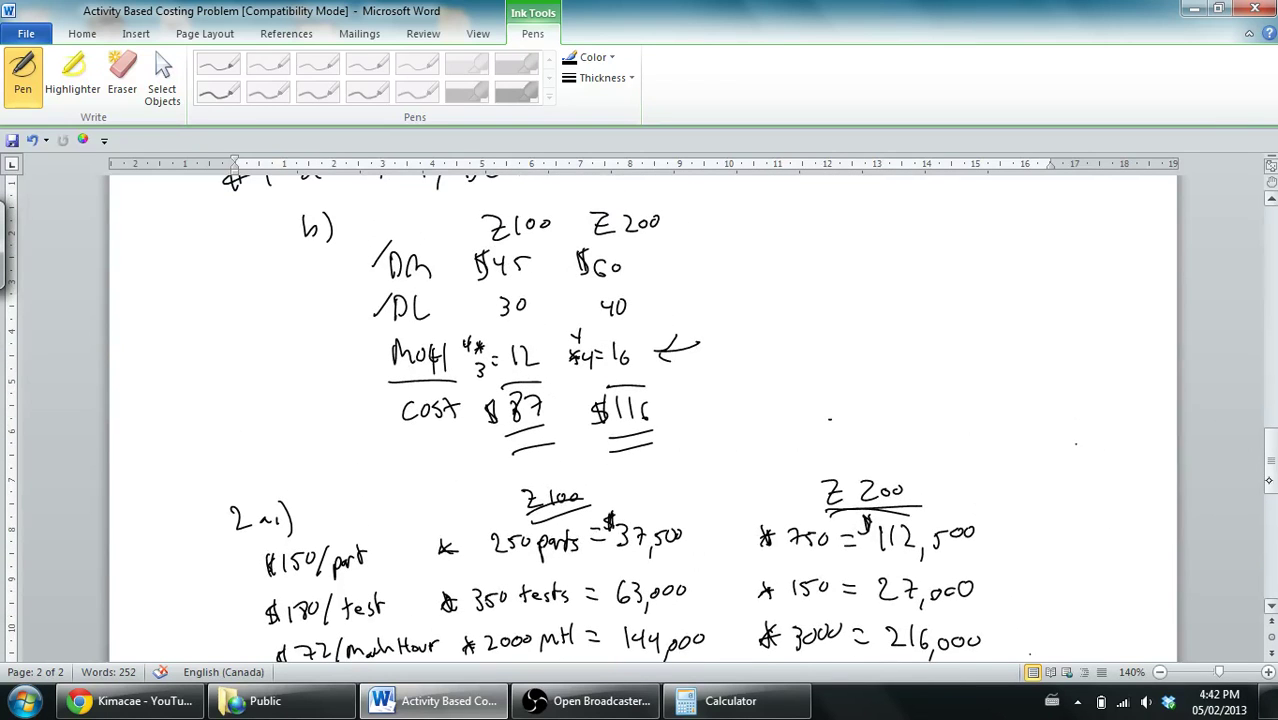
pyautogui.moveTo(1266, 494); pyautogui.dragTo(1229, 505)
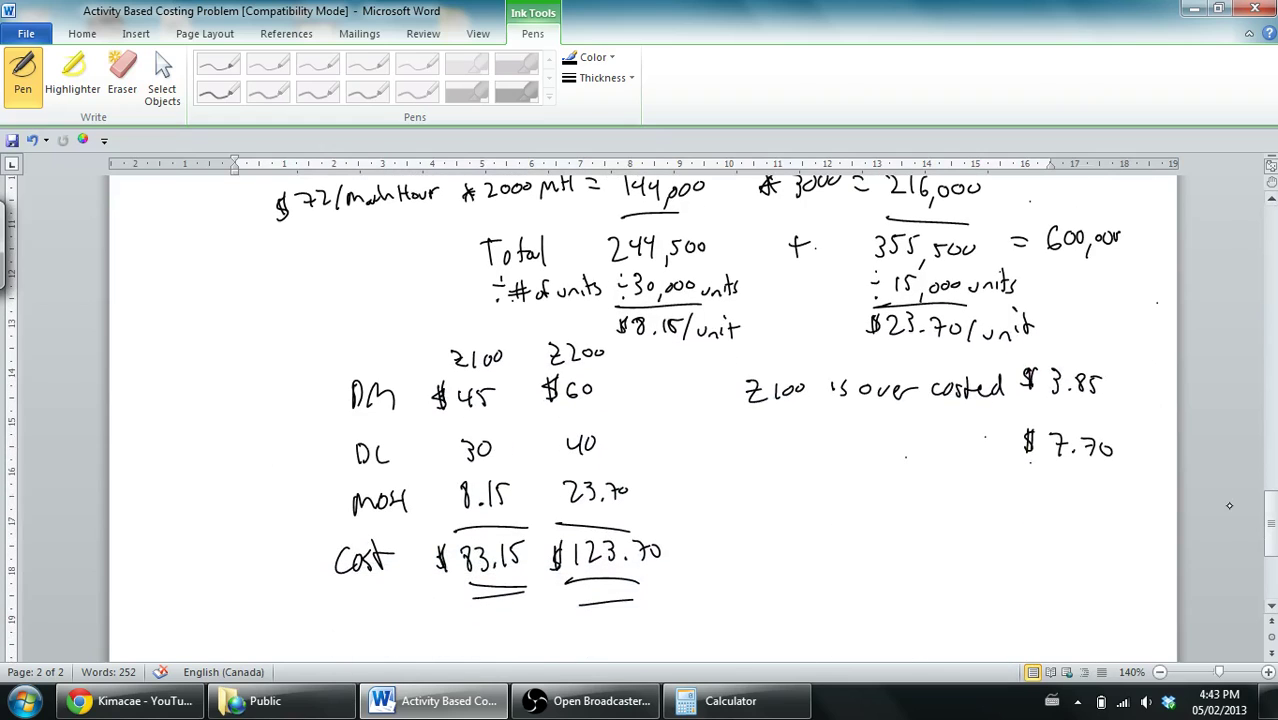
# Step: Write the Z200 model label before $7.70, erasing the mistaken digits with the Eraser
pyautogui.moveTo(746, 443)
pyautogui.mouseDown()
pyautogui.moveTo(765, 462)
pyautogui.moveTo(789, 452)
pyautogui.mouseUp()
pyautogui.moveTo(801, 450); pyautogui.dragTo(801, 452)
pyautogui.moveTo(776, 446)
pyautogui.mouseDown()
pyautogui.moveTo(778, 462)
pyautogui.moveTo(812, 452)
pyautogui.moveTo(792, 463)
pyautogui.moveTo(805, 445)
pyautogui.moveTo(993, 452)
pyautogui.mouseUp()
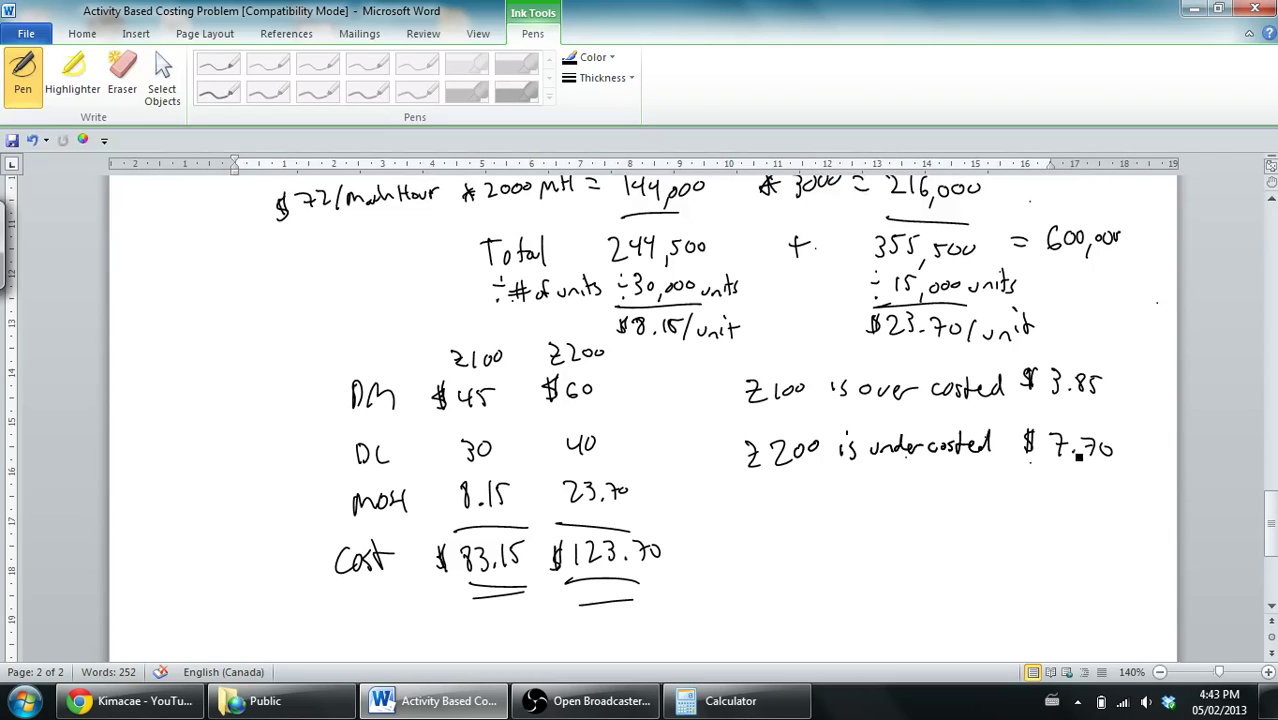
pyautogui.moveTo(1260, 506); pyautogui.dragTo(1231, 428)
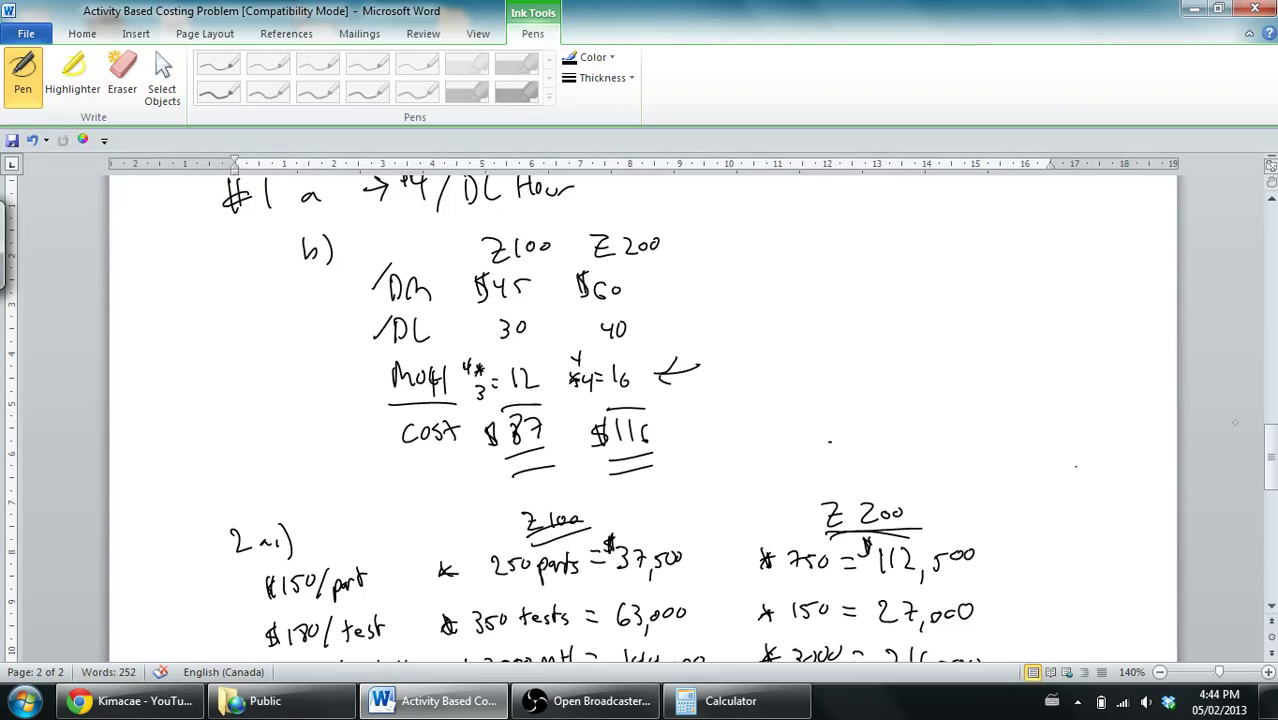
pyautogui.scroll(-10, 1235, 422)
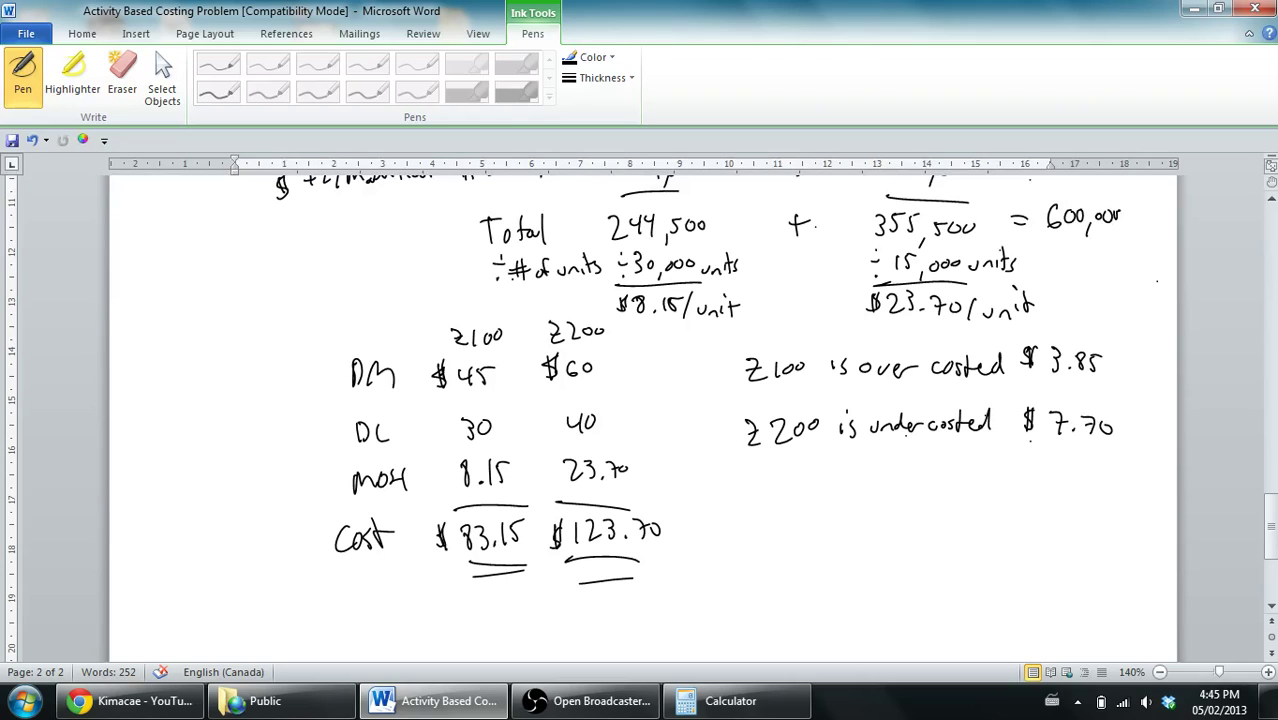
pyautogui.moveTo(1269, 527); pyautogui.dragTo(1265, 443)
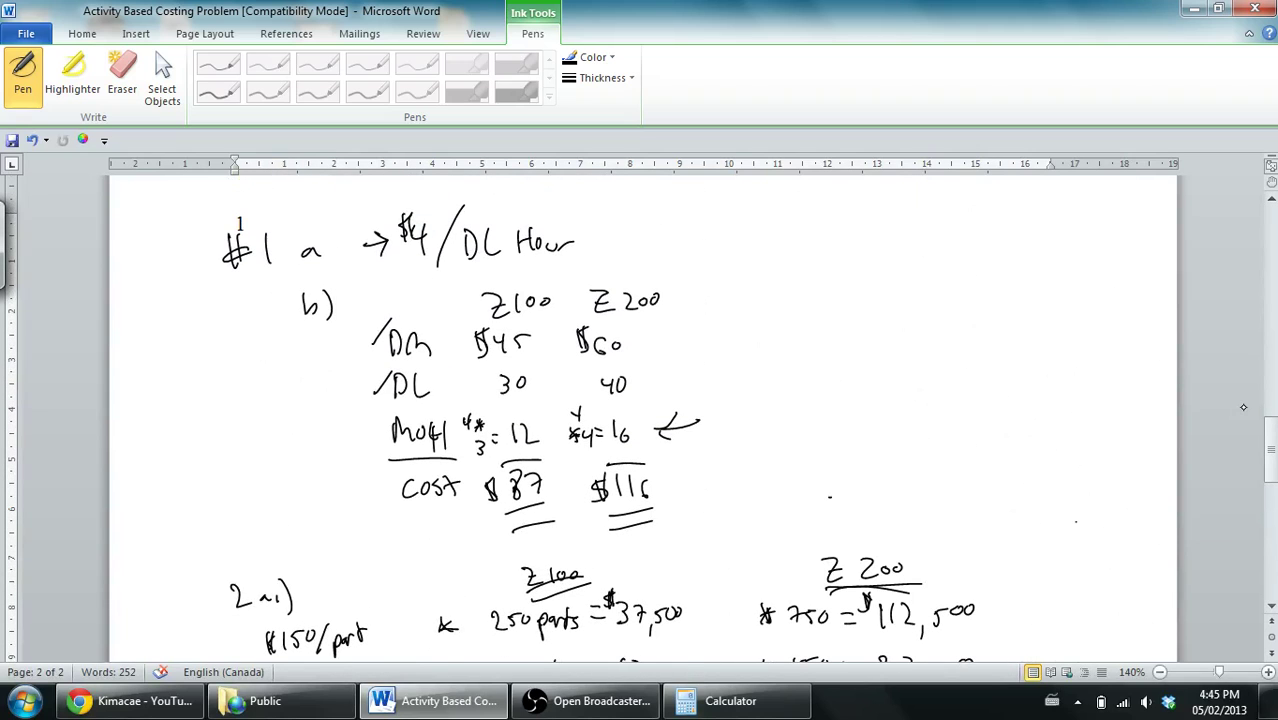